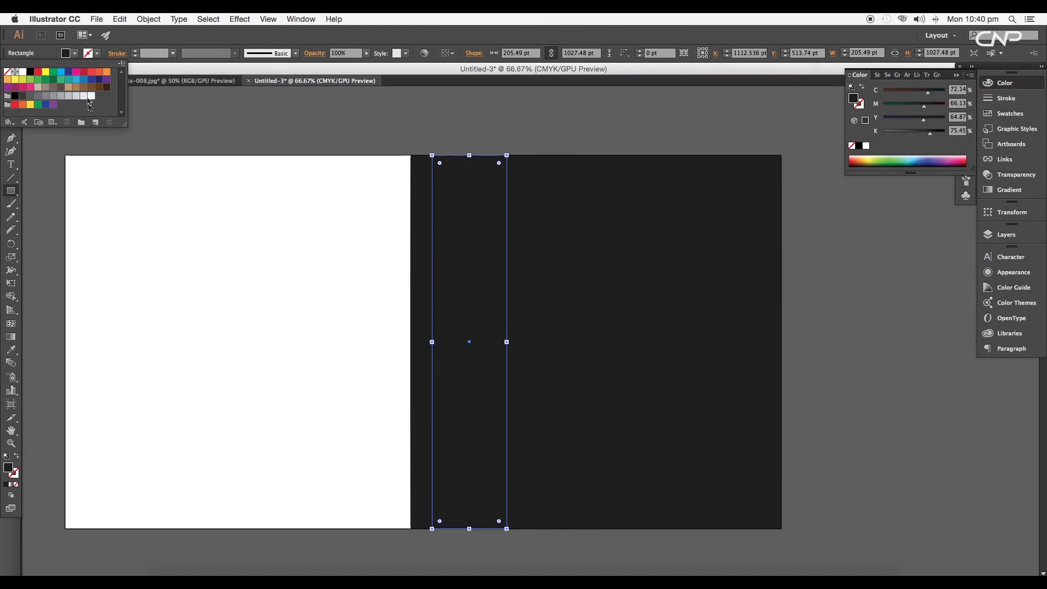
click(919, 146)
drag(919, 146, 923, 145)
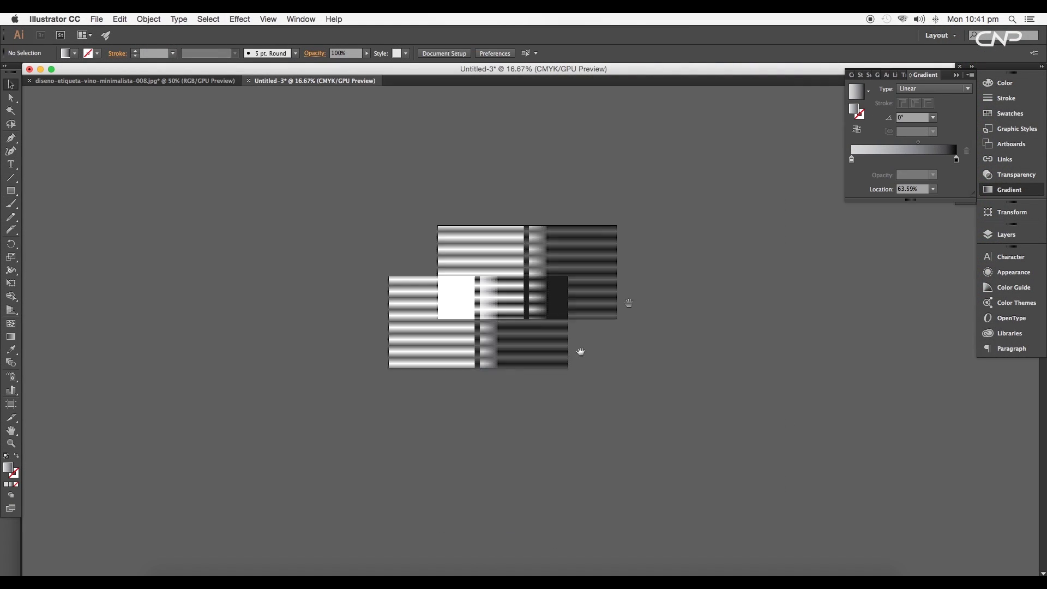
mouse_move(397, 138)
mouse_down()
mouse_move(585, 346)
mouse_move(602, 344)
mouse_up()
click(149, 19)
click(262, 314)
click(823, 164)
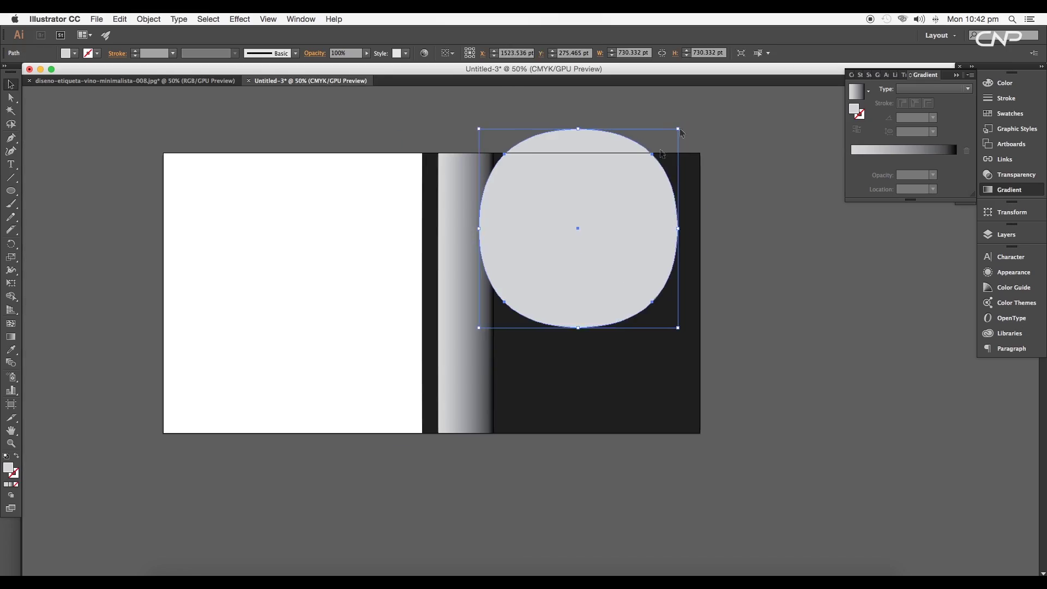
click(904, 150)
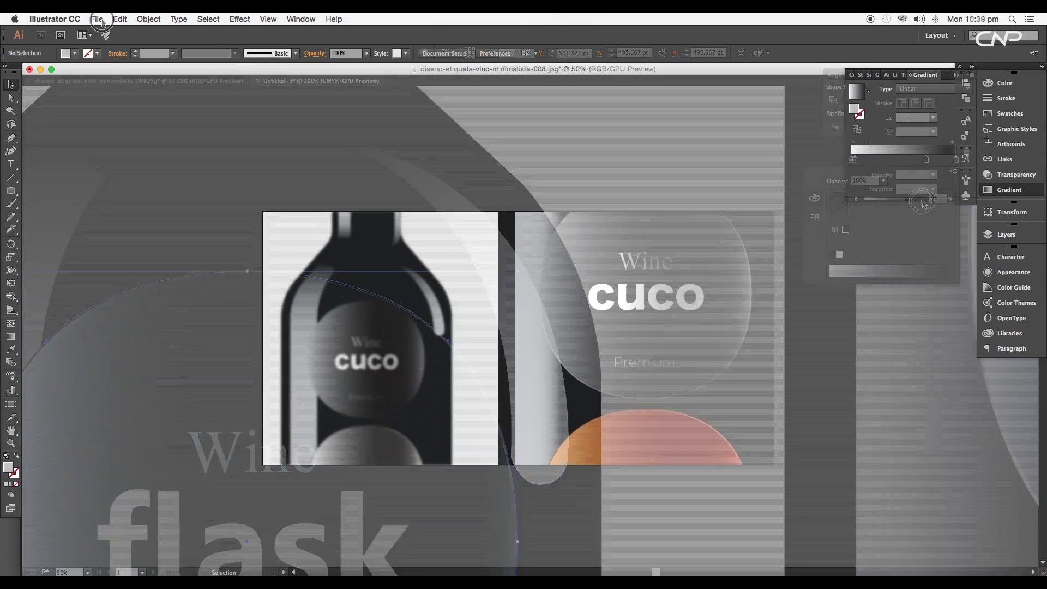
Create a new one-artboard CMYK document and widen its artboard into a landscape format about twice as wide as high.
click(102, 20)
click(112, 30)
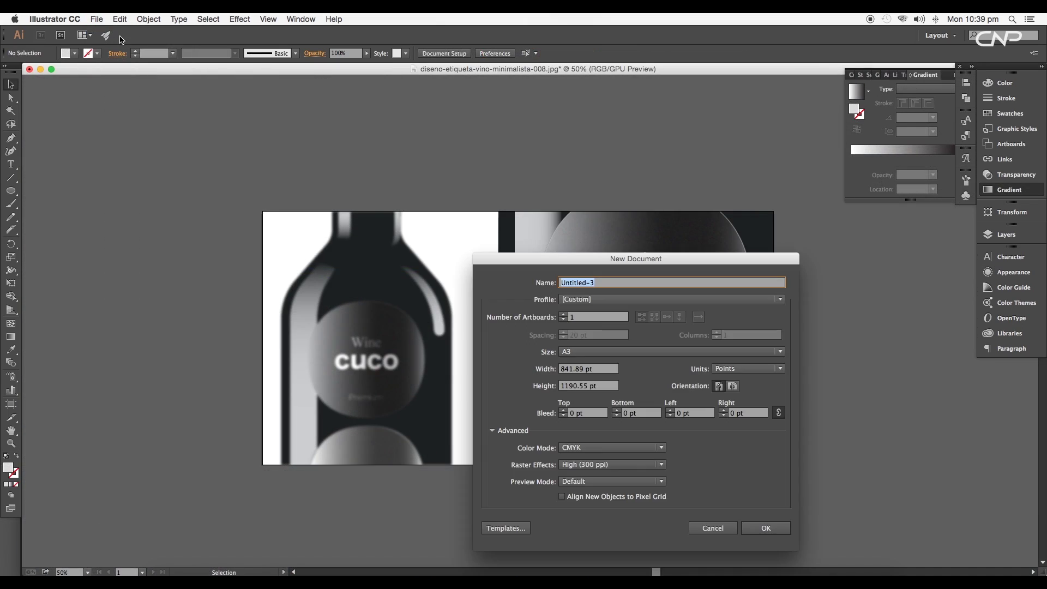
click(676, 418)
key(shift+o)
drag(693, 333, 907, 338)
key(v)
key(super+0)
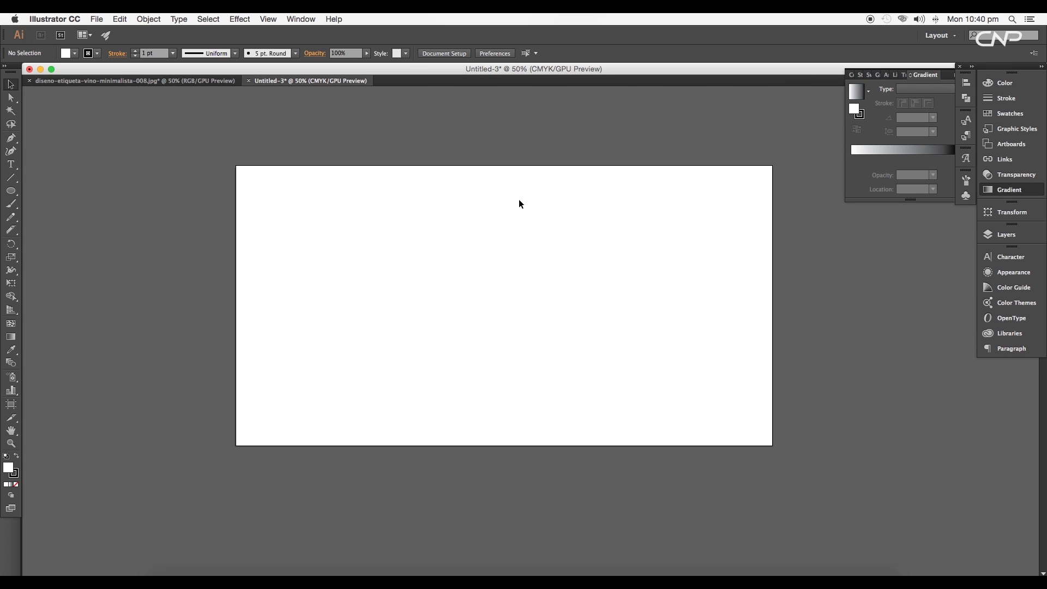
Draw a rectangle about 1021 × 1027 pt covering the right half of the artboard.
drag(11, 191, 35, 190)
drag(773, 170, 494, 447)
key(v)
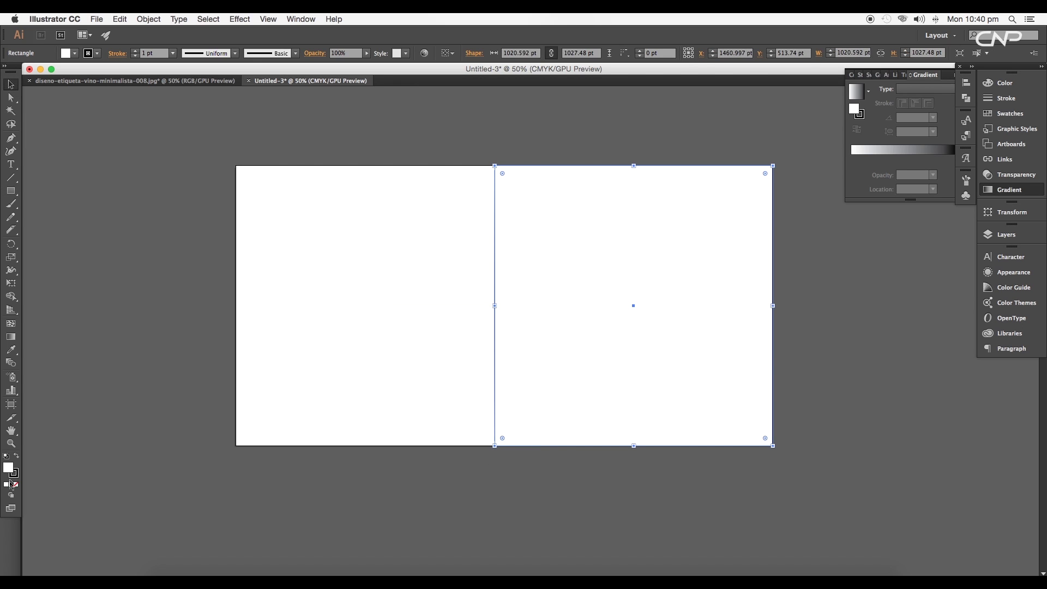
Remove the right-half rectangle's stroke and fill it with a neutral dark grey of about C 72, M 66, Y 65, K 75.
click(15, 474)
click(16, 485)
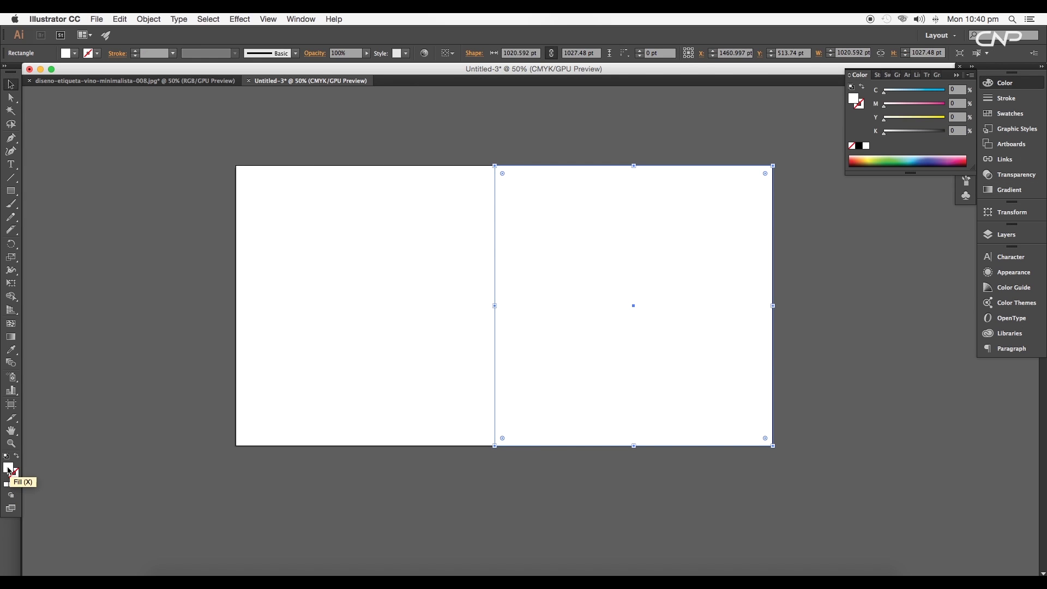
double_click(7, 467)
drag(422, 446, 388, 488)
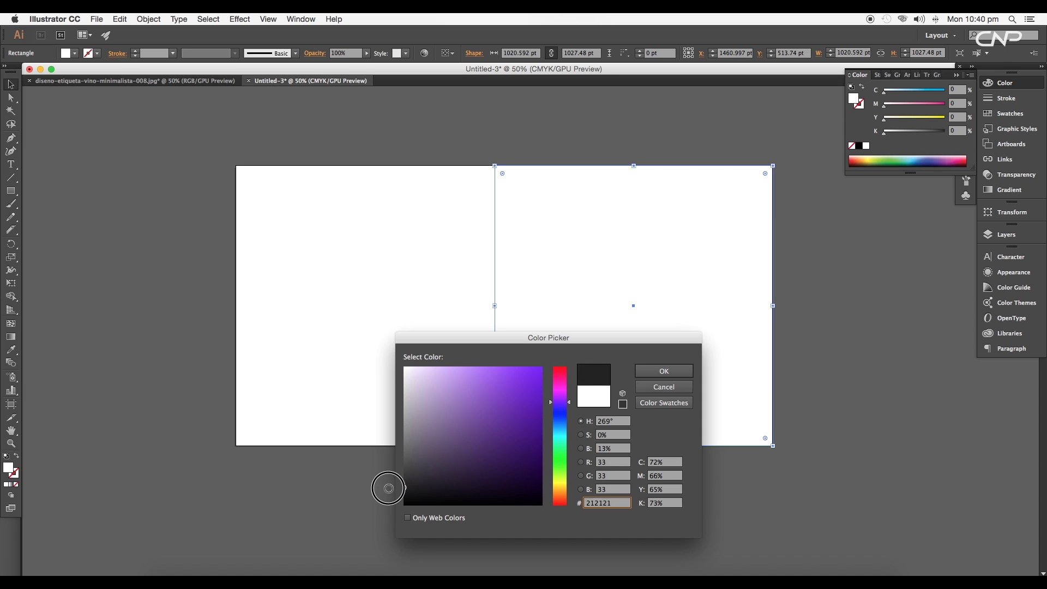
click(657, 372)
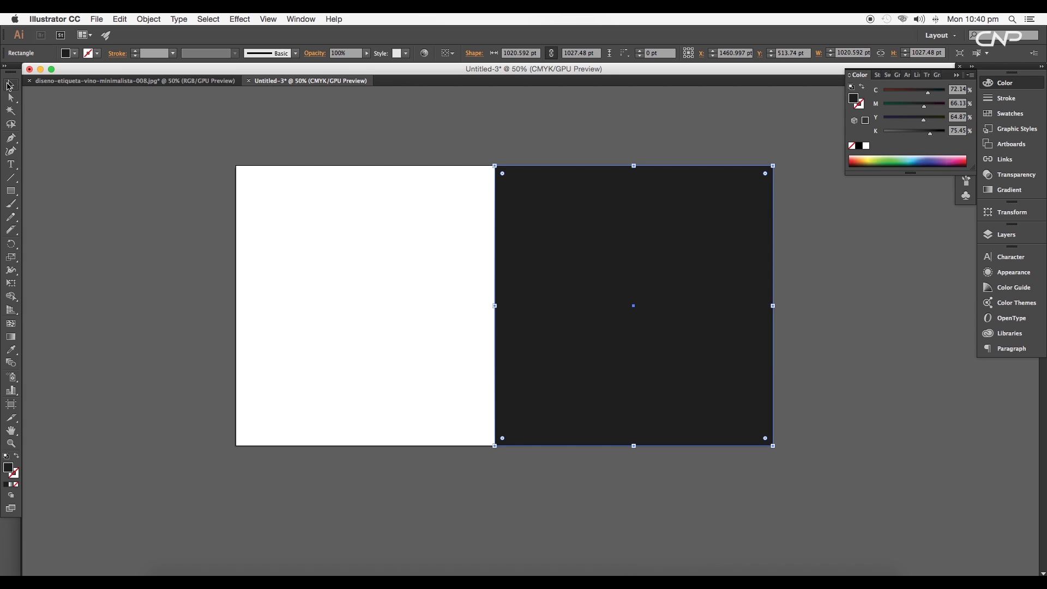
Draw a full-height vertical strip about 205 × 1027 pt just inside the dark rectangle's left edge.
click(77, 114)
key(super+0)
click(10, 190)
mouse_move(432, 158)
mouse_down()
mouse_move(543, 496)
mouse_move(528, 536)
mouse_move(508, 532)
mouse_up()
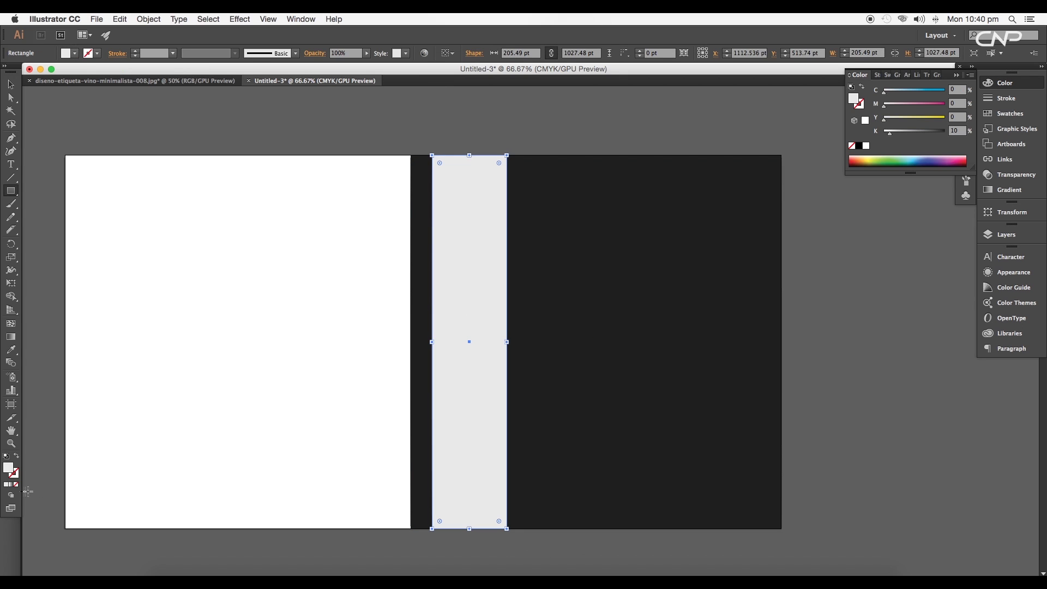
Fill the strip with a linear gradient, setting its light stop to 19% black and its midpoint to about 63.59%.
click(12, 487)
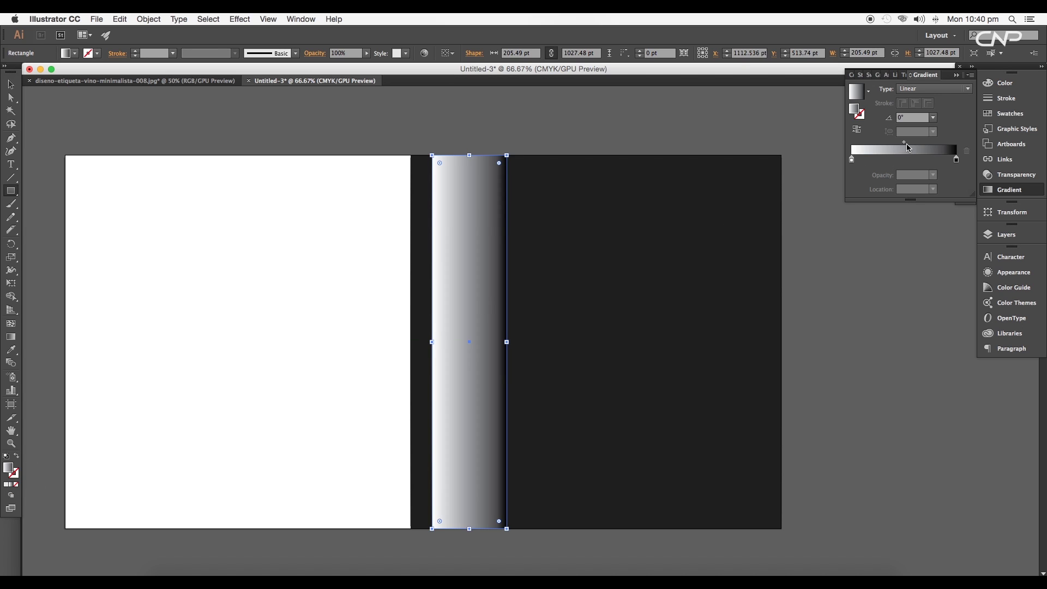
drag(905, 144, 913, 144)
double_click(852, 160)
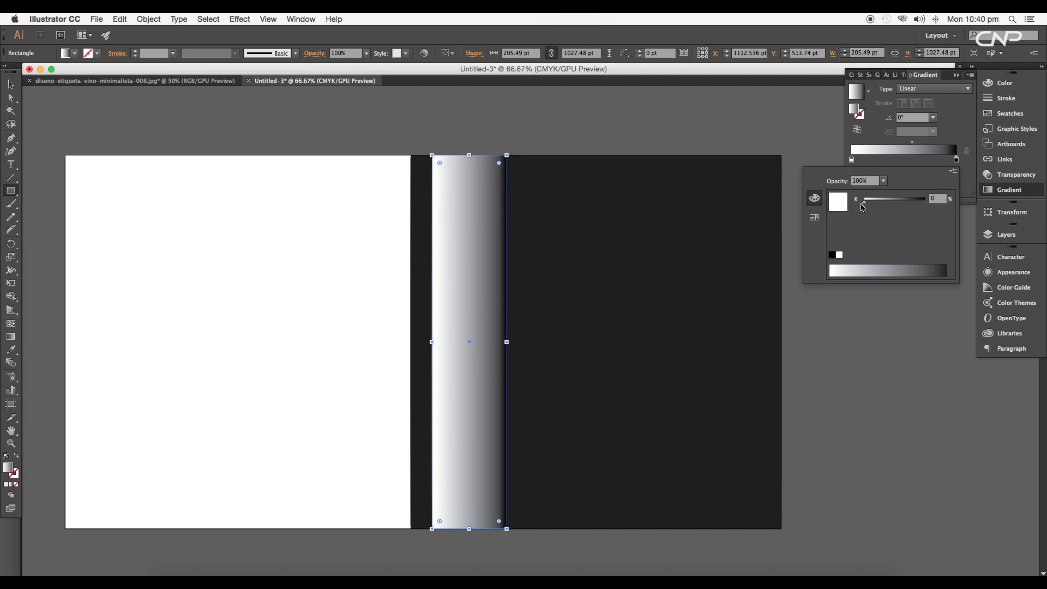
drag(867, 205, 881, 203)
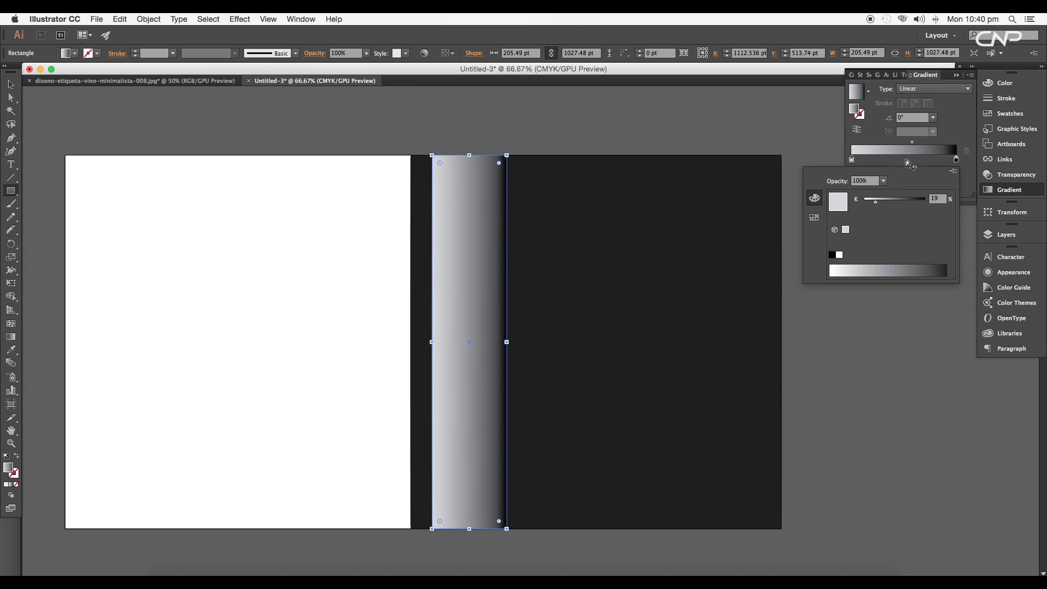
click(912, 143)
drag(914, 143, 919, 142)
click(10, 84)
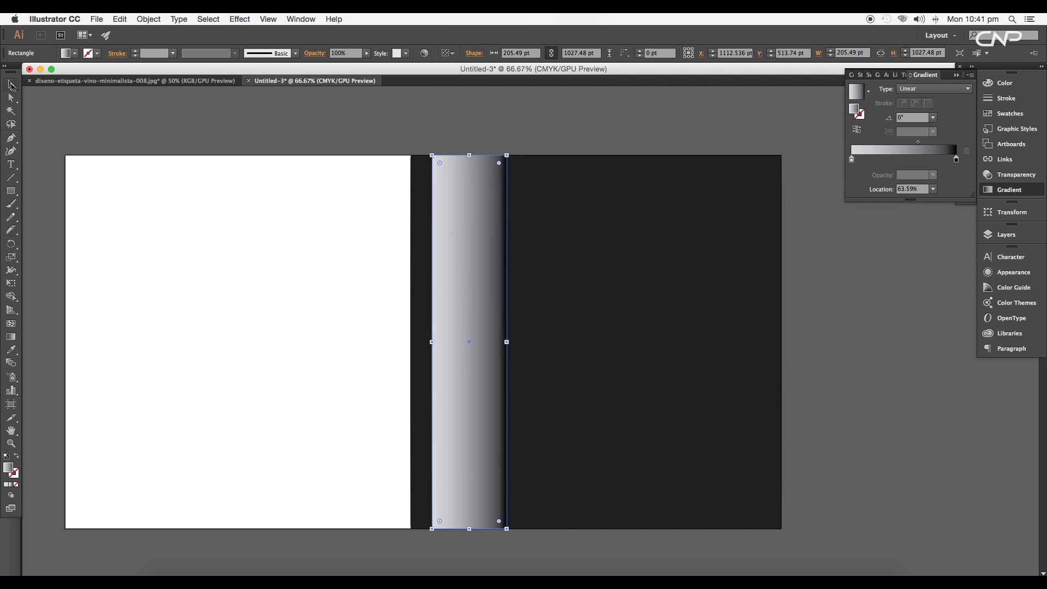
click(163, 129)
Draw a light grey circle about 754 pt across, overlapping the gradient strip and the upper edge of the dark rectangle.
scroll(496, 315, down, 4)
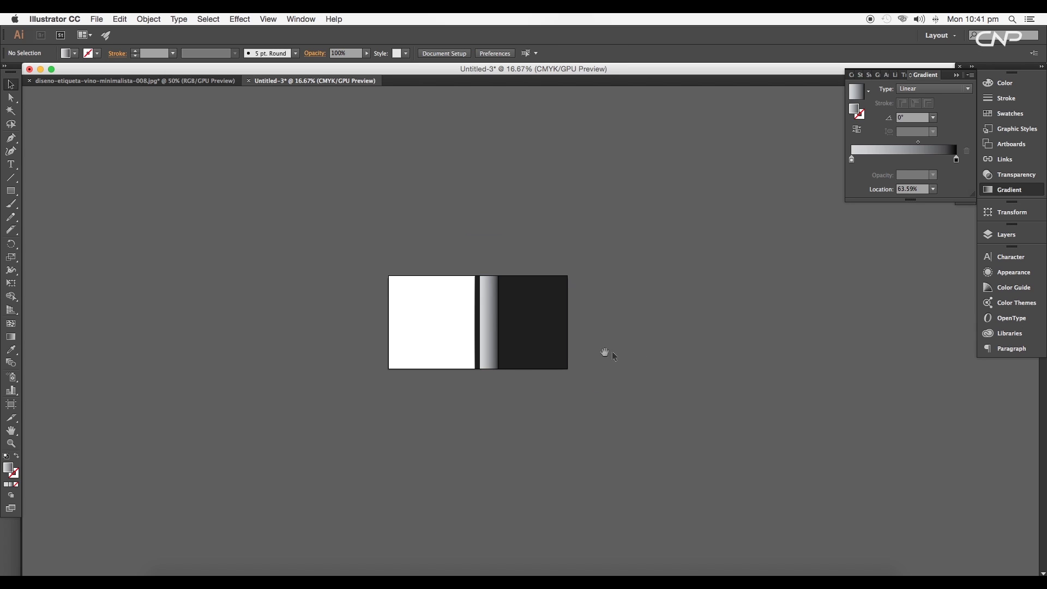
drag(581, 355, 629, 303)
scroll(601, 304, up, 3)
scroll(604, 309, up, 3)
scroll(603, 310, right, 1)
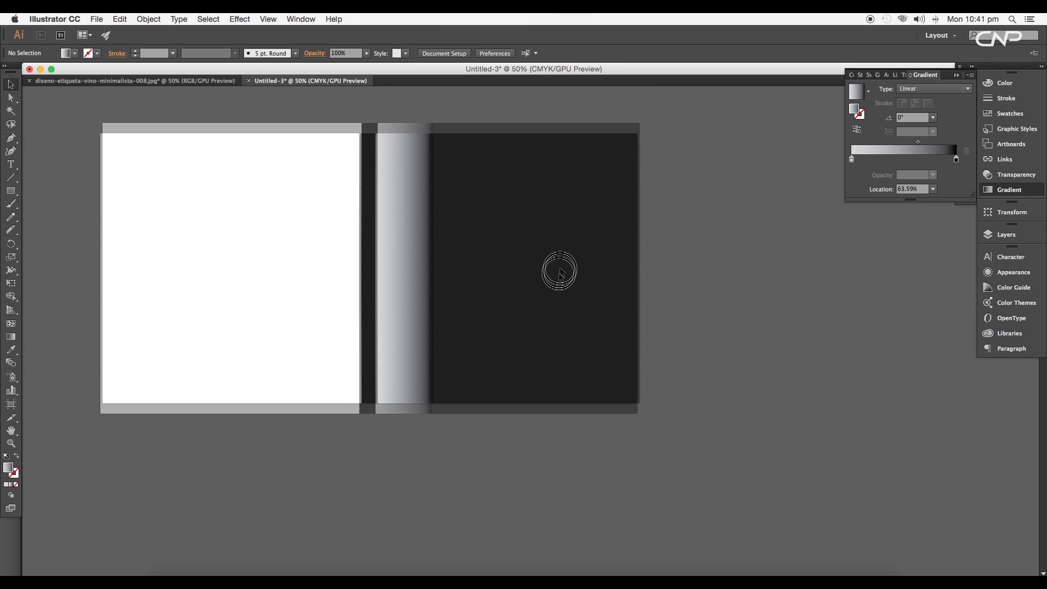
drag(11, 191, 55, 215)
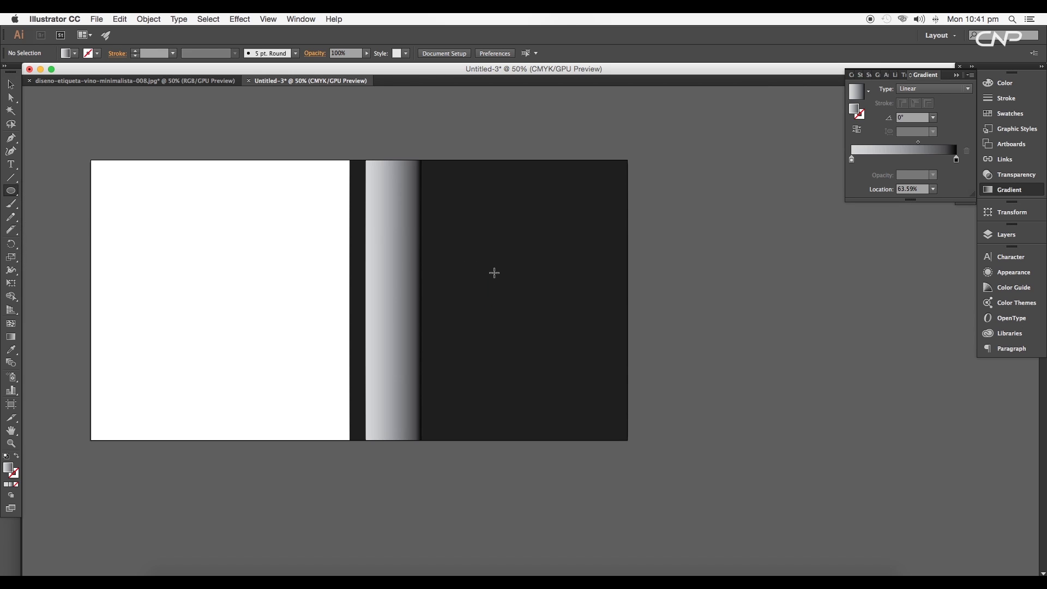
drag(494, 273, 602, 344)
Apply an Inflate warp effect with -18% bend to the light grey circle.
click(227, 21)
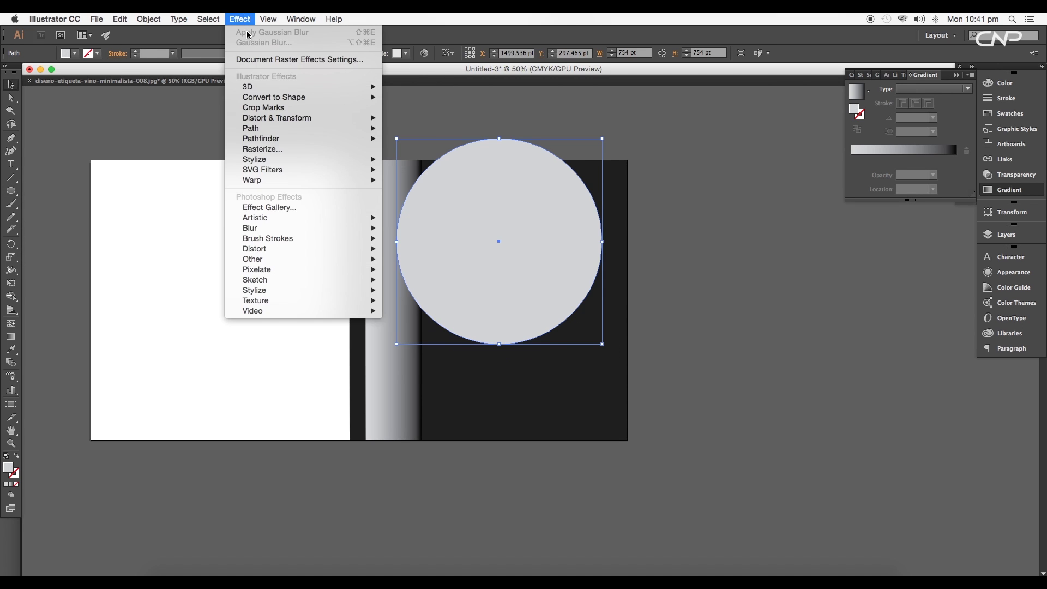
mouse_move(269, 177)
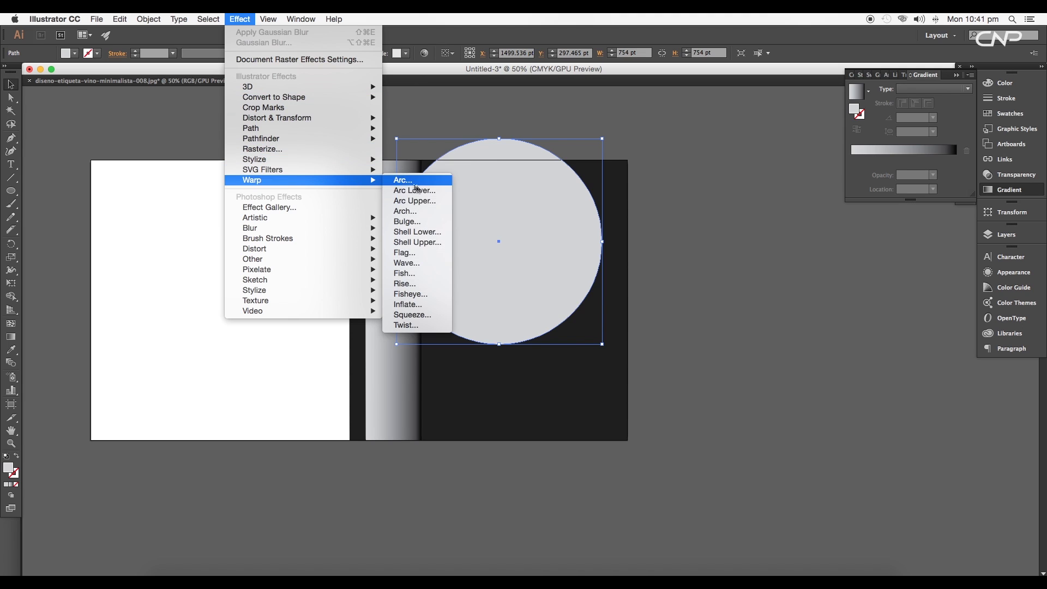
click(424, 305)
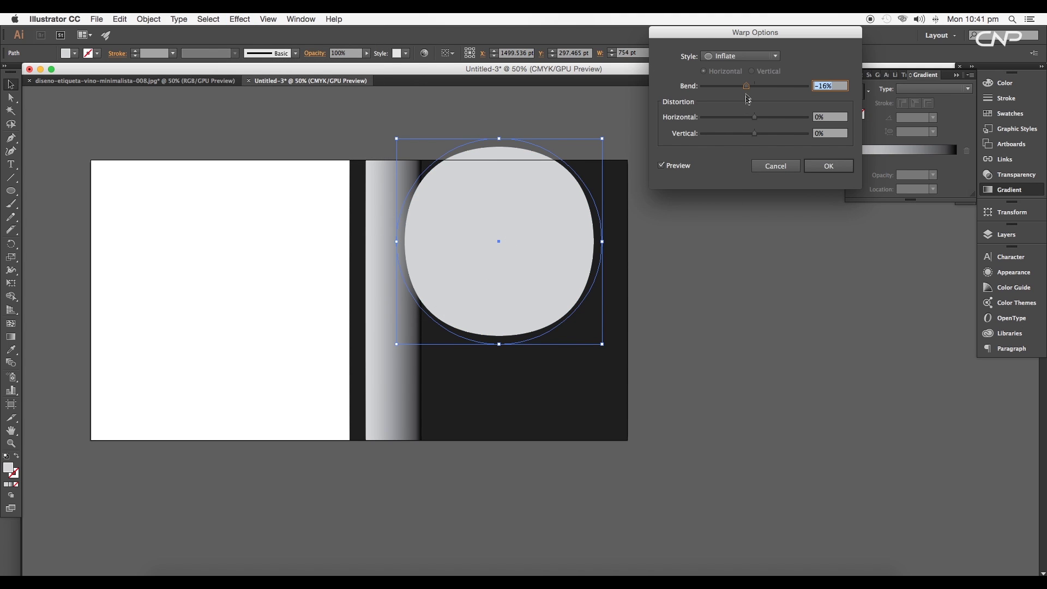
drag(747, 87, 749, 91)
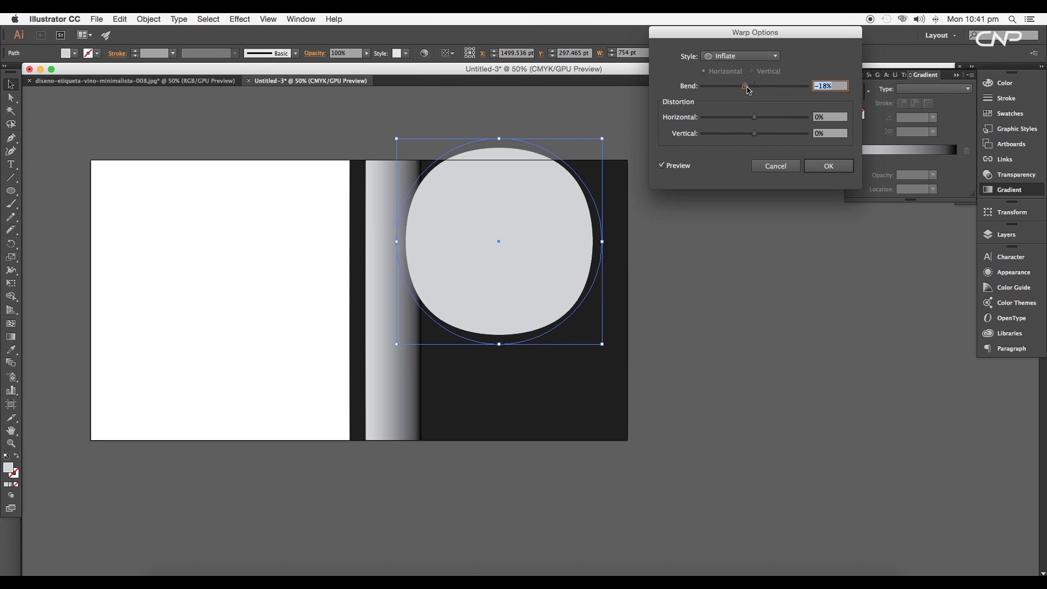
click(819, 164)
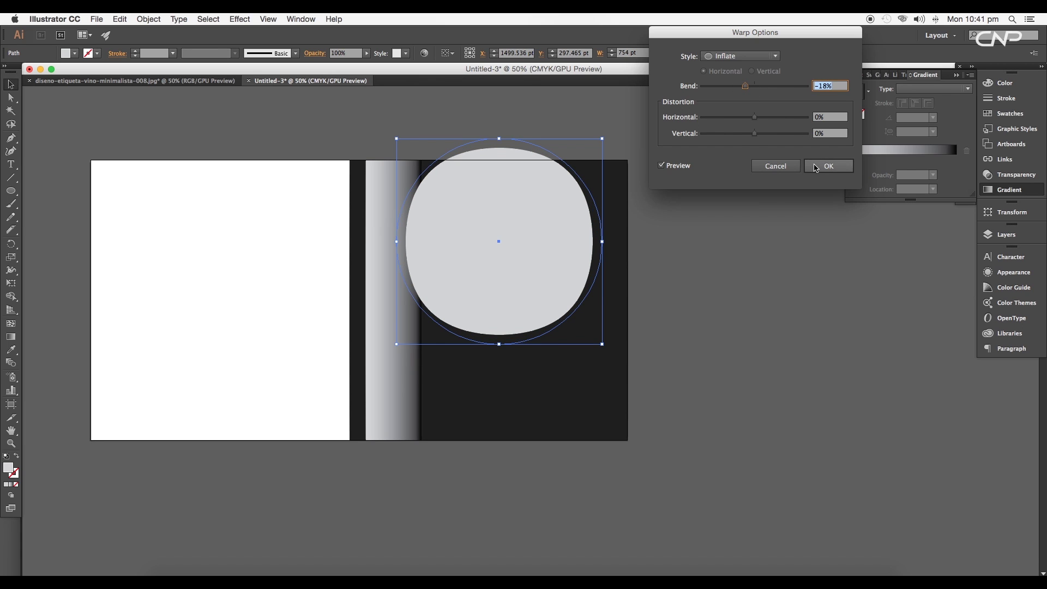
Expand the appearance of the warped circle so its outline becomes an editable path.
click(644, 238)
click(554, 264)
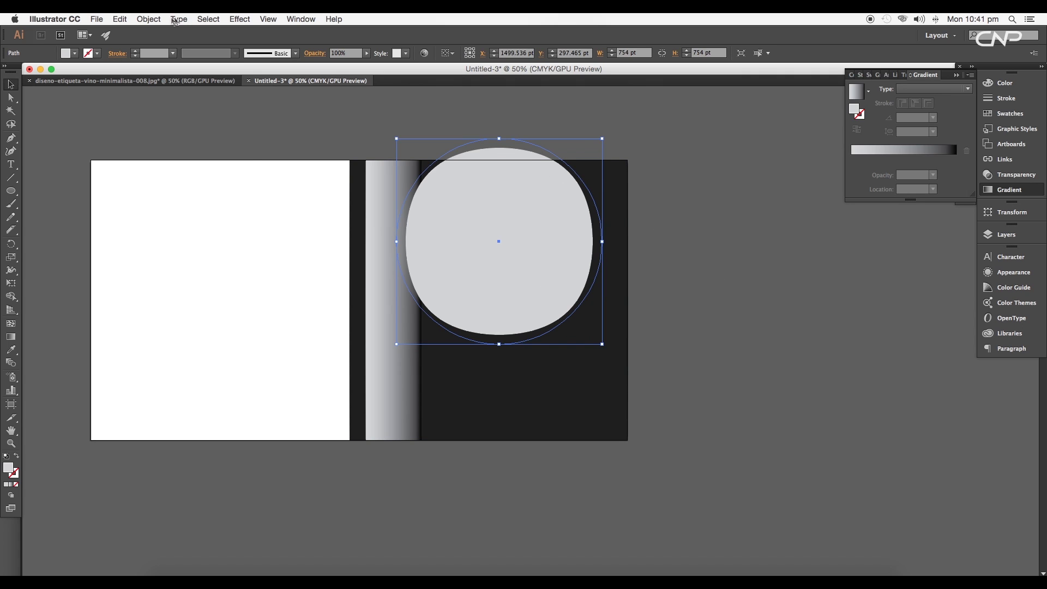
click(155, 21)
click(176, 137)
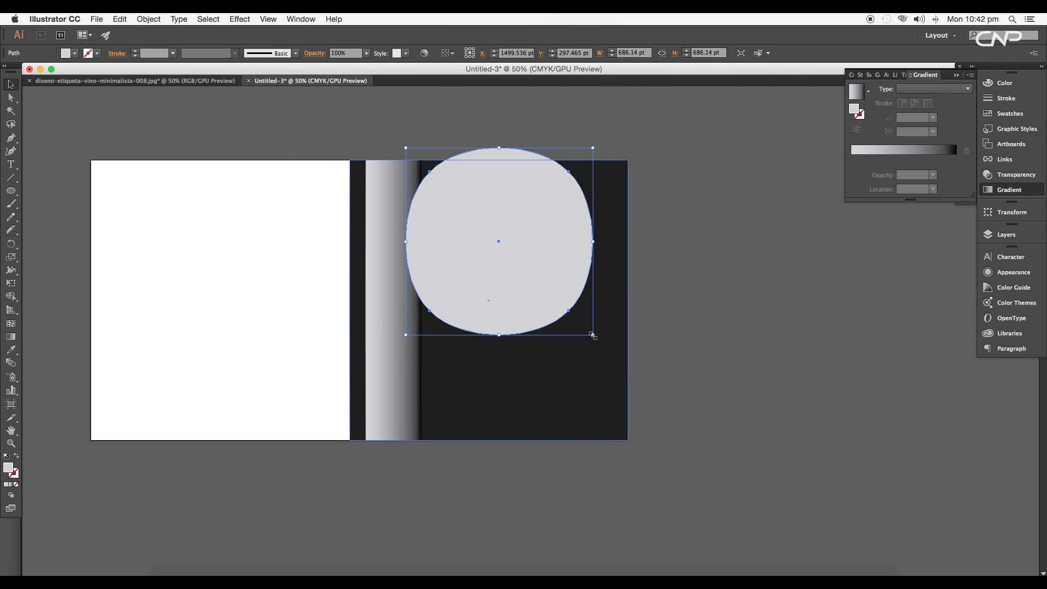
Enlarge the expanded shape about its centre to about 730 pt and reposition it slightly up and right on the dark rectangle.
drag(593, 336, 599, 342)
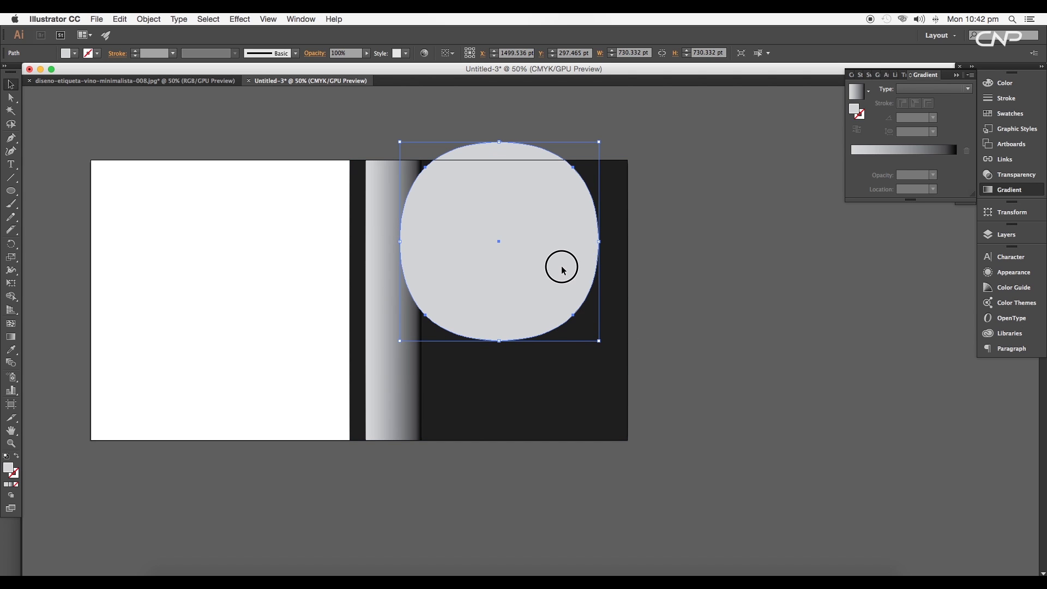
drag(563, 270, 562, 264)
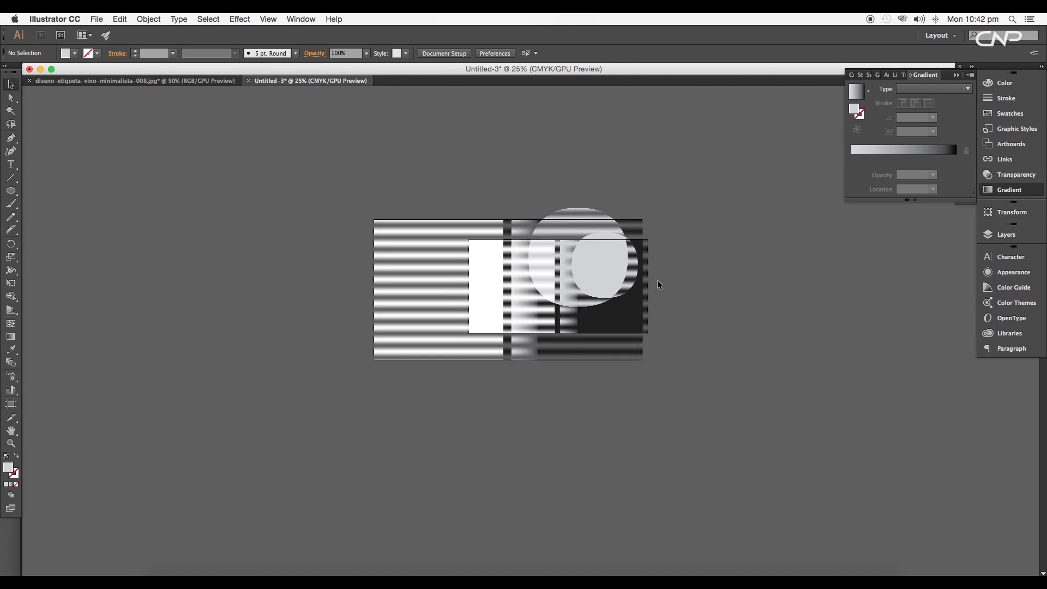
scroll(655, 289, up, 2)
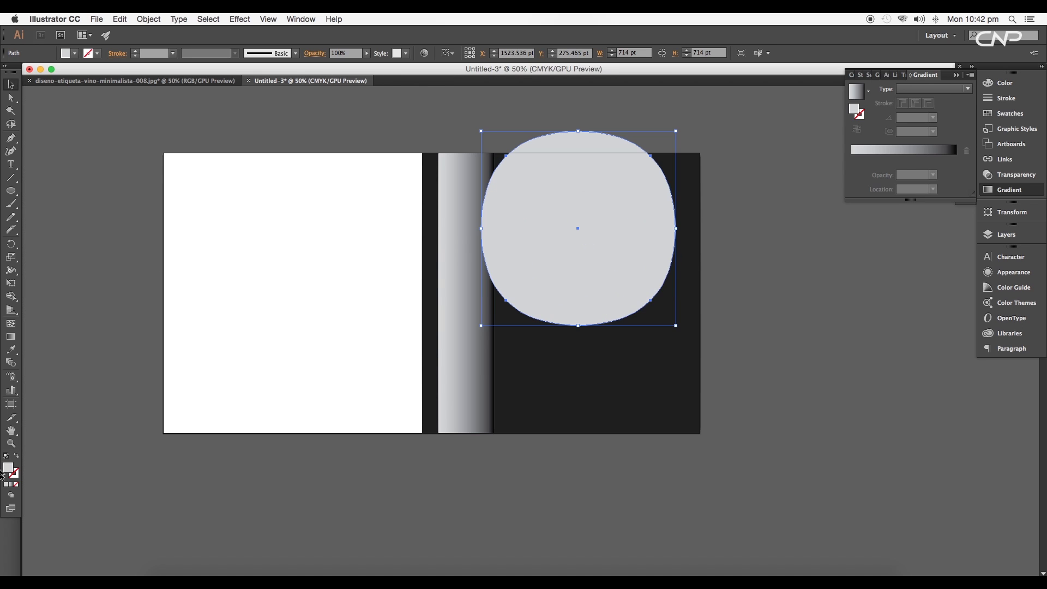
Give the rounded shape a three-stop linear gradient, with the black stop moved inward and a new end stop at 34% black.
click(10, 484)
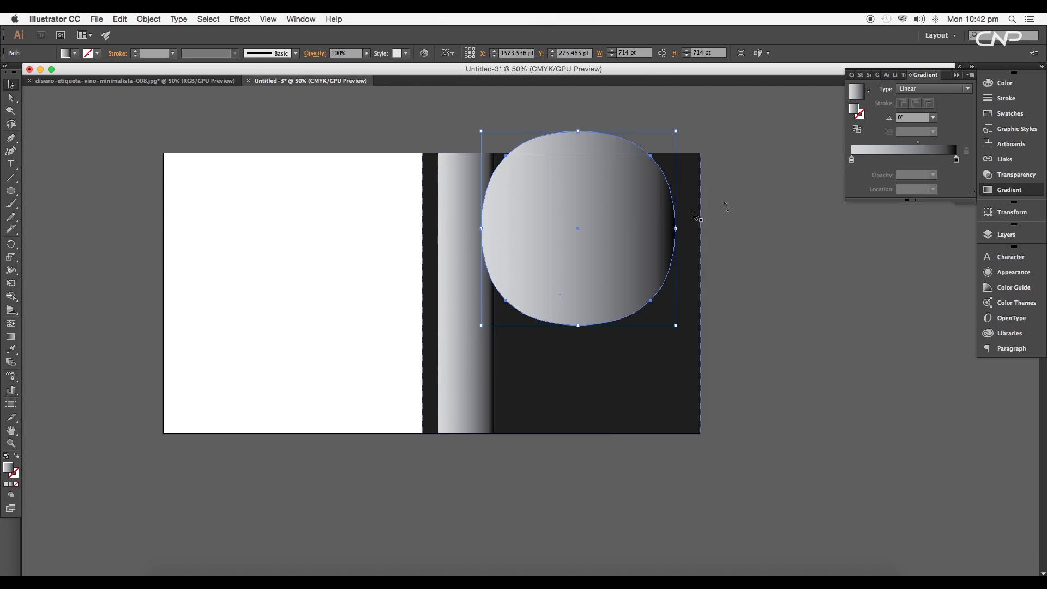
drag(956, 160, 915, 160)
click(956, 159)
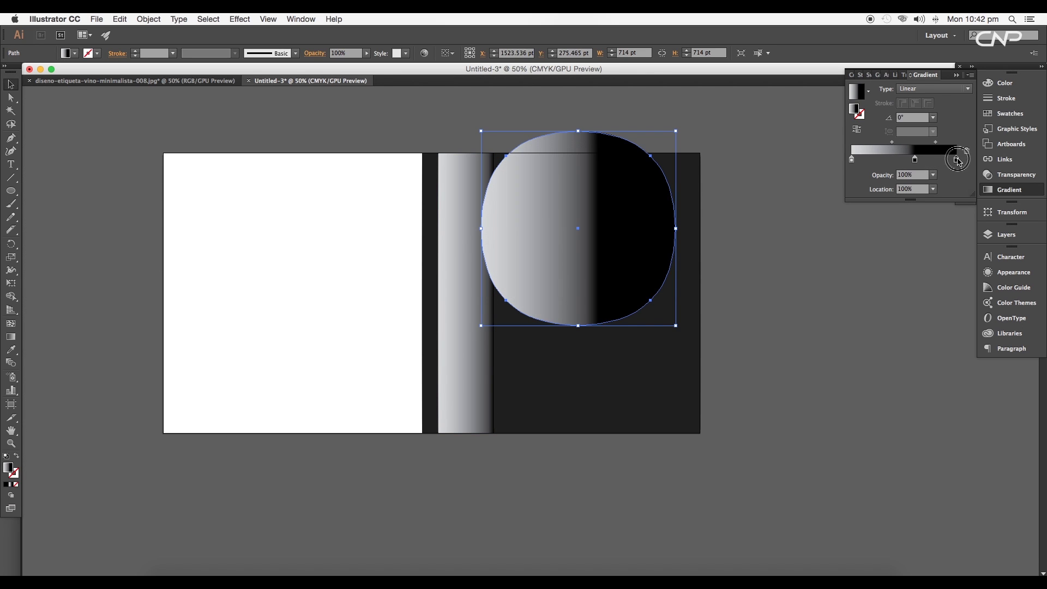
double_click(958, 159)
click(889, 203)
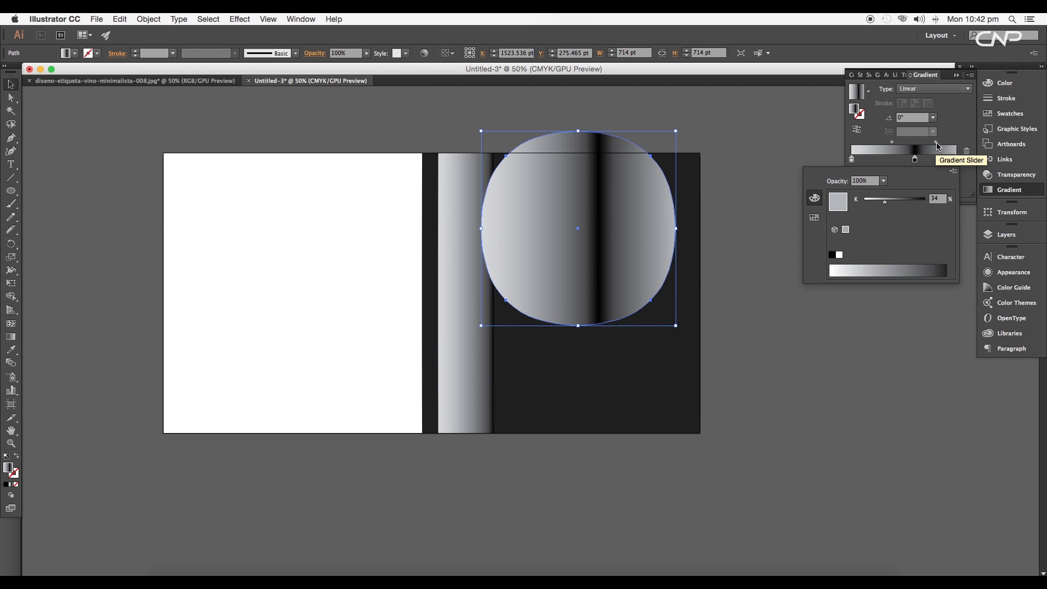
Push the gradient midpoints toward the outer stops, the left one to about 22.52%, and set the middle stop to 93% black at 71.49%.
click(949, 144)
drag(952, 146, 869, 147)
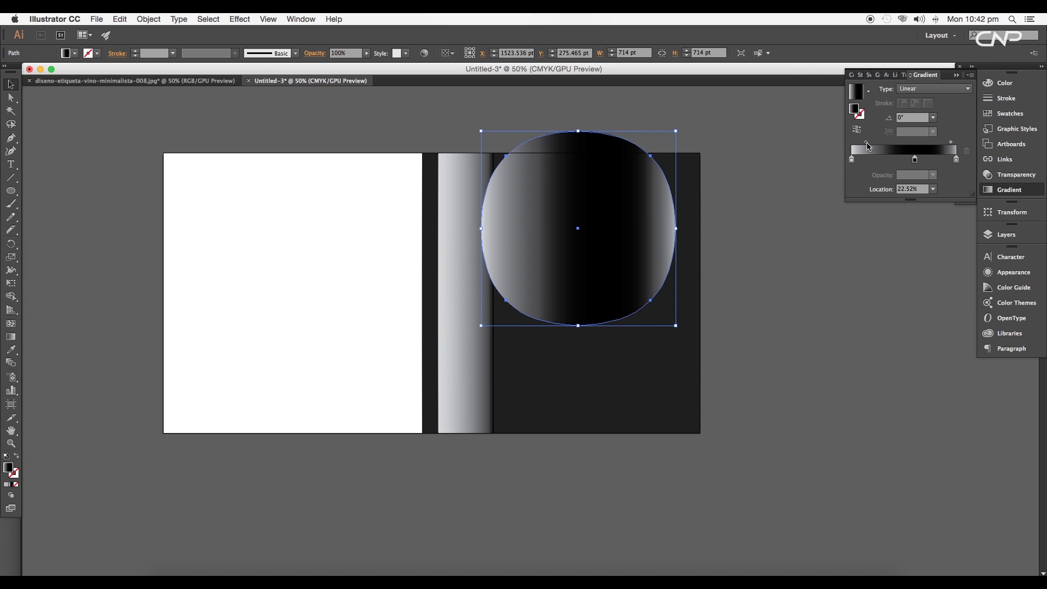
double_click(915, 160)
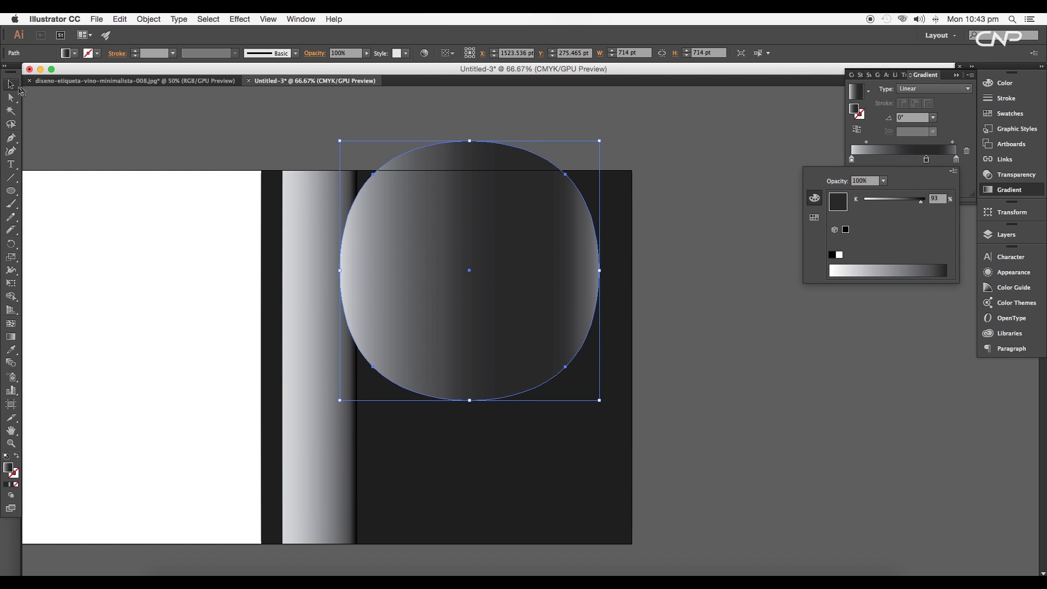
click(46, 95)
Place a duplicate of the gradient-filled rounded shape in front and scale it down very slightly about its centre, leaving a thin rim.
click(458, 206)
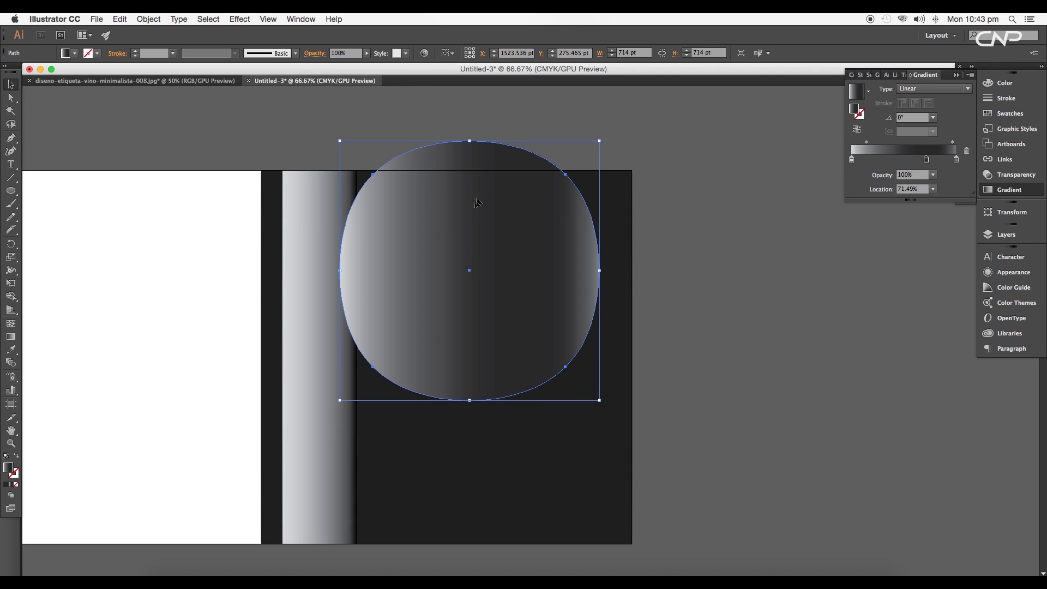
scroll(601, 147, up, 3)
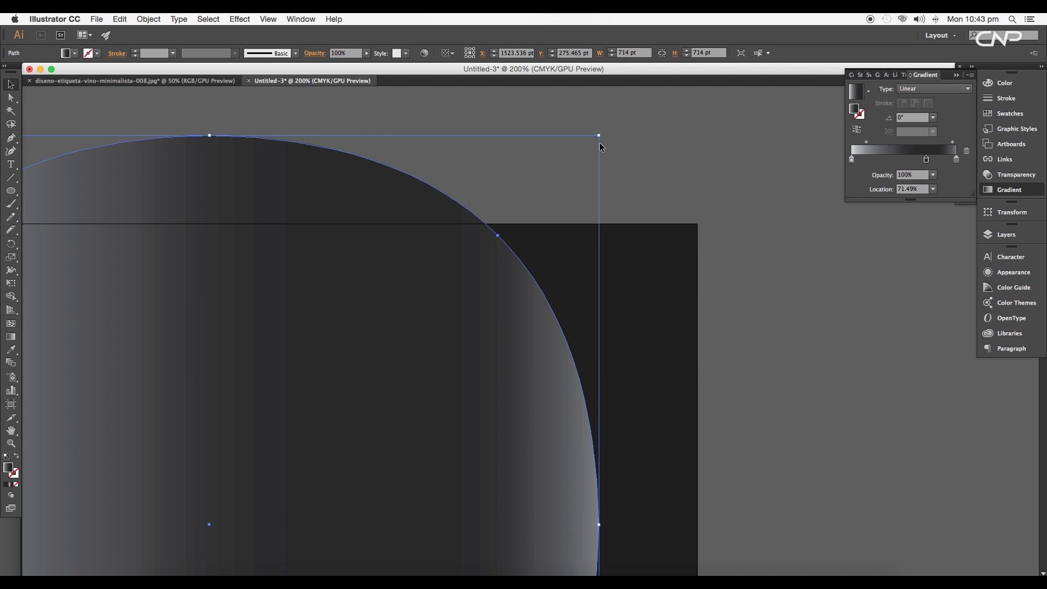
drag(600, 137, 599, 138)
click(636, 159)
scroll(612, 213, down, 1)
scroll(613, 216, down, 2)
scroll(584, 218, up, 2)
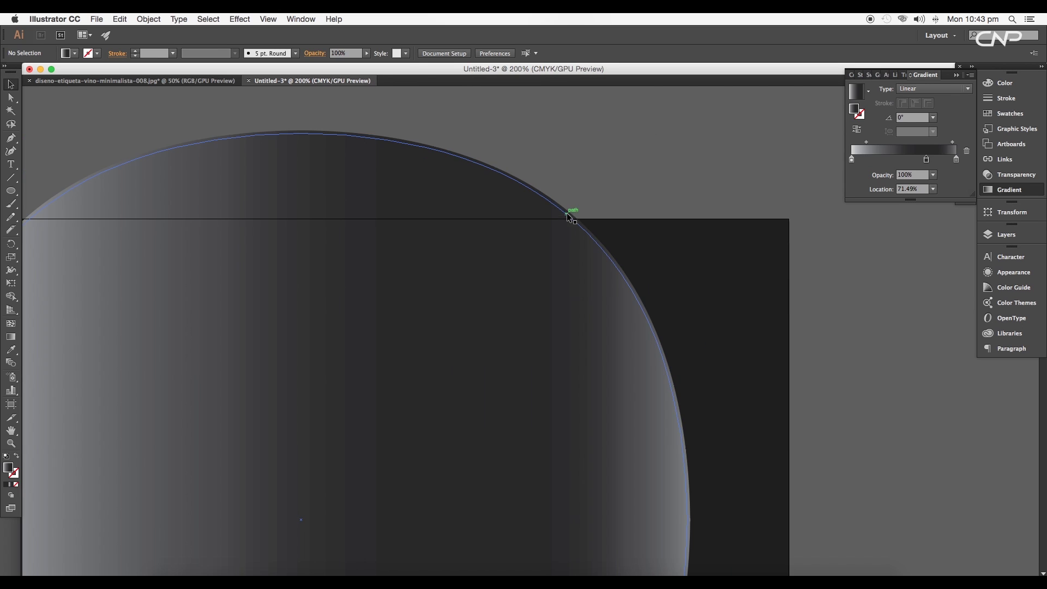
Rotate the linear gradient of the larger back shape to 23.5° so the rim of the rounded label stands out.
click(545, 224)
shift+click(554, 200)
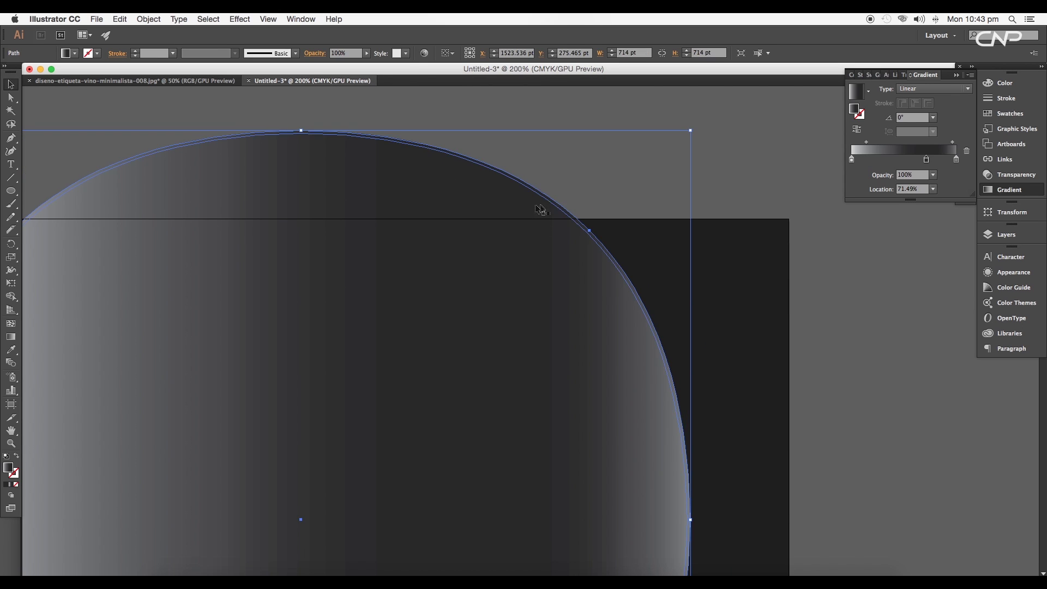
scroll(561, 229, down, 4)
key(g)
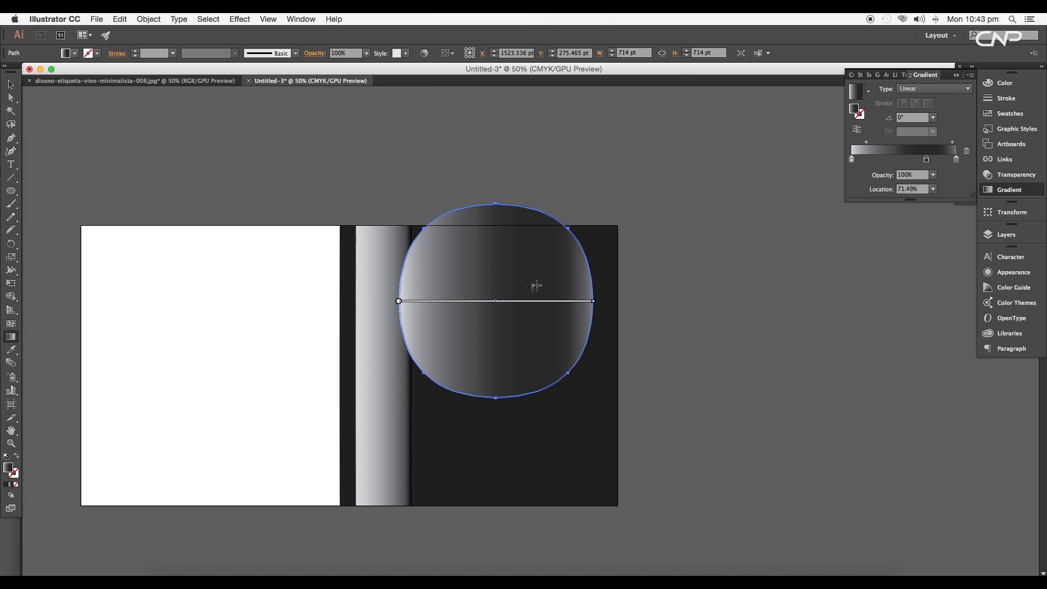
mouse_move(407, 347)
mouse_down()
mouse_move(479, 294)
mouse_move(568, 243)
mouse_move(572, 252)
mouse_up()
key(super+equal)
drag(400, 350, 433, 339)
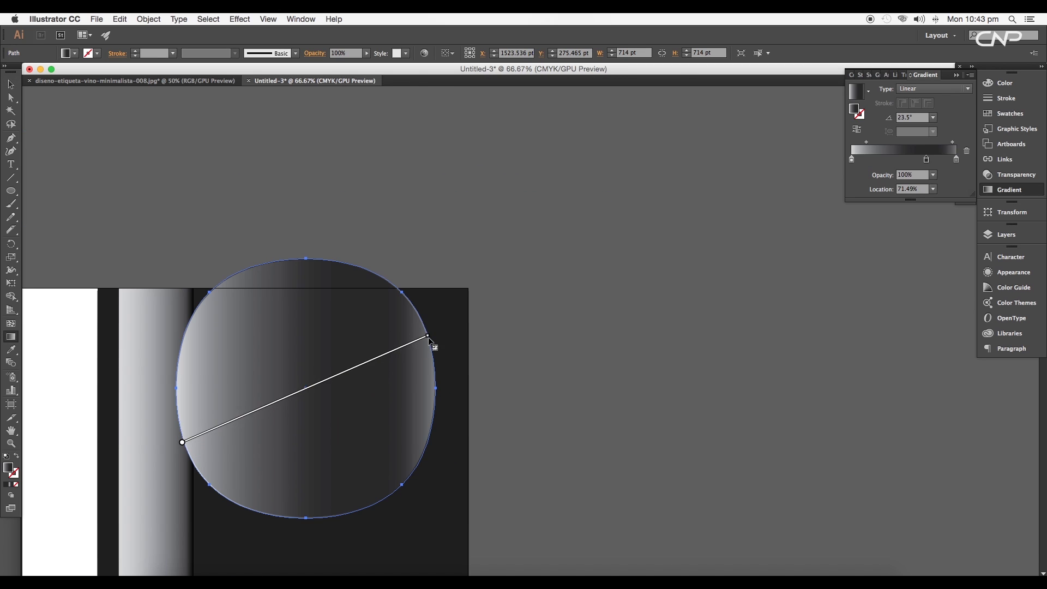
scroll(431, 339, up, 6)
scroll(429, 338, down, 4)
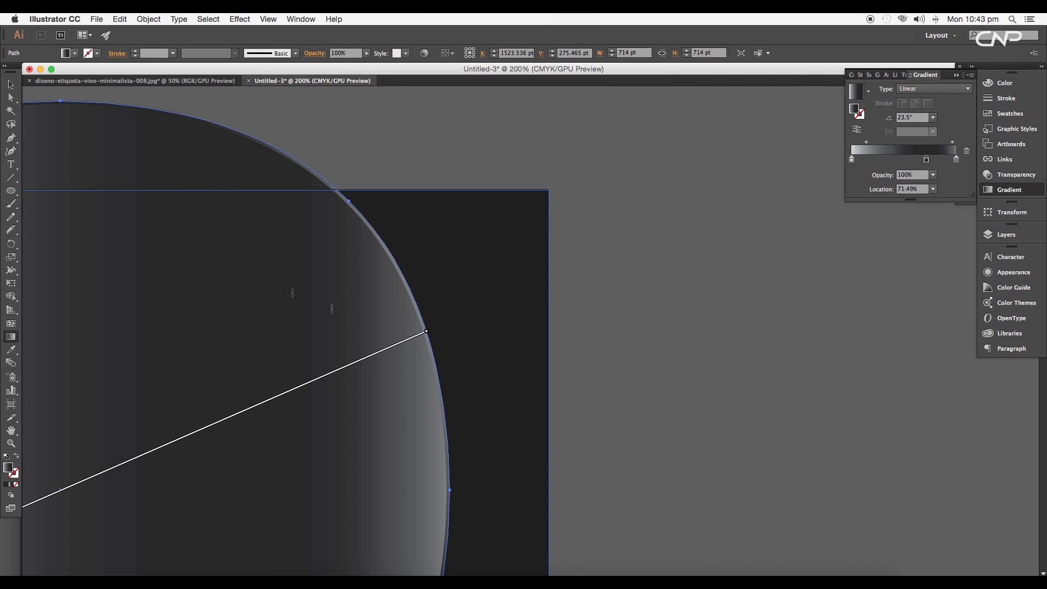
click(11, 86)
click(409, 164)
Duplicate both rounded label shapes straight below the originals, overlapping the lower edge of the artboard.
scroll(480, 225, down, 2)
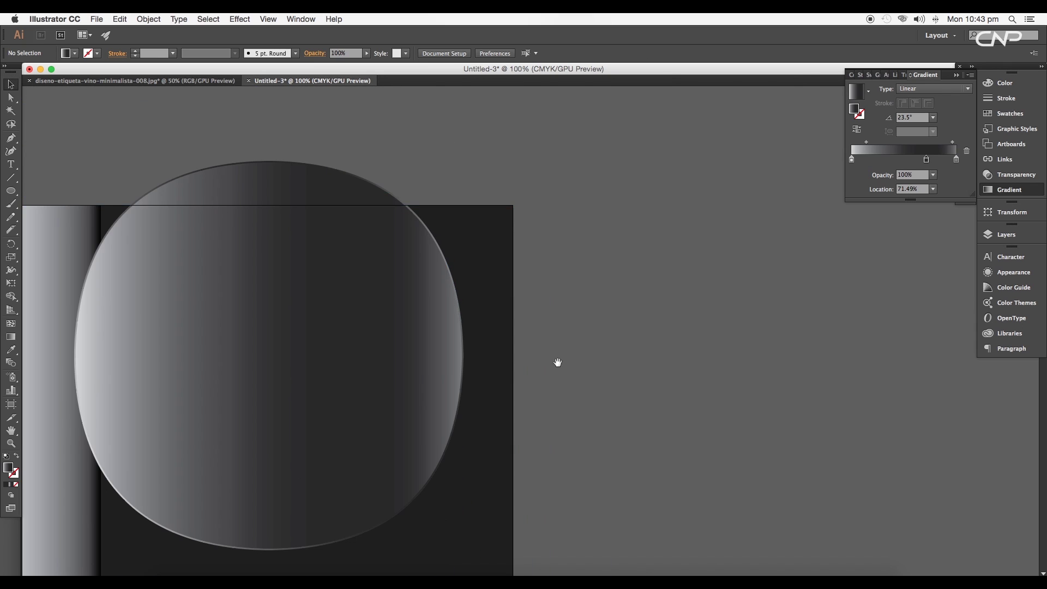
drag(558, 363, 713, 306)
scroll(713, 306, down, 3)
click(612, 351)
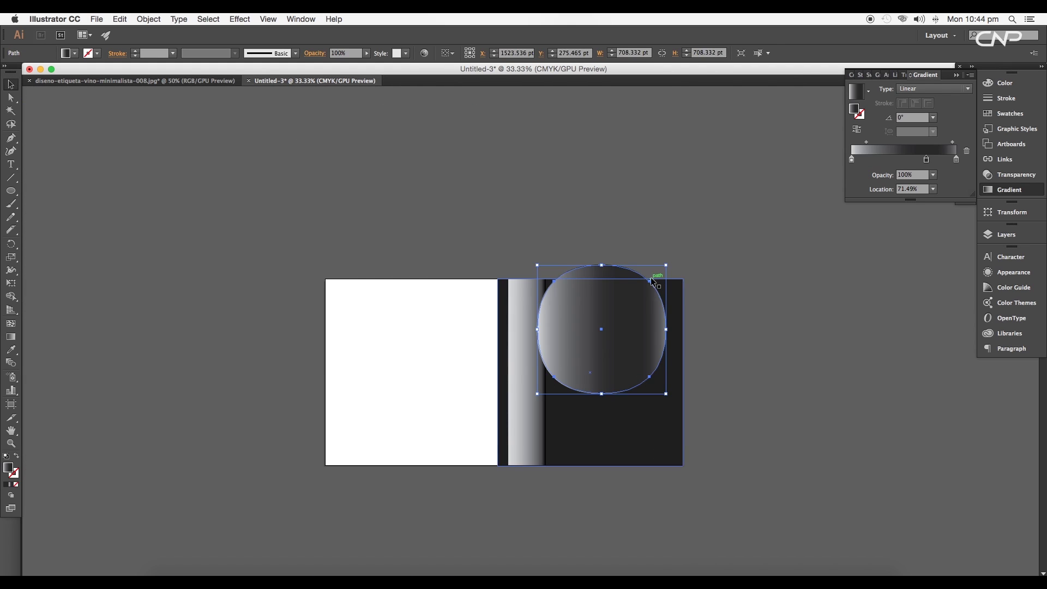
scroll(654, 282, up, 3)
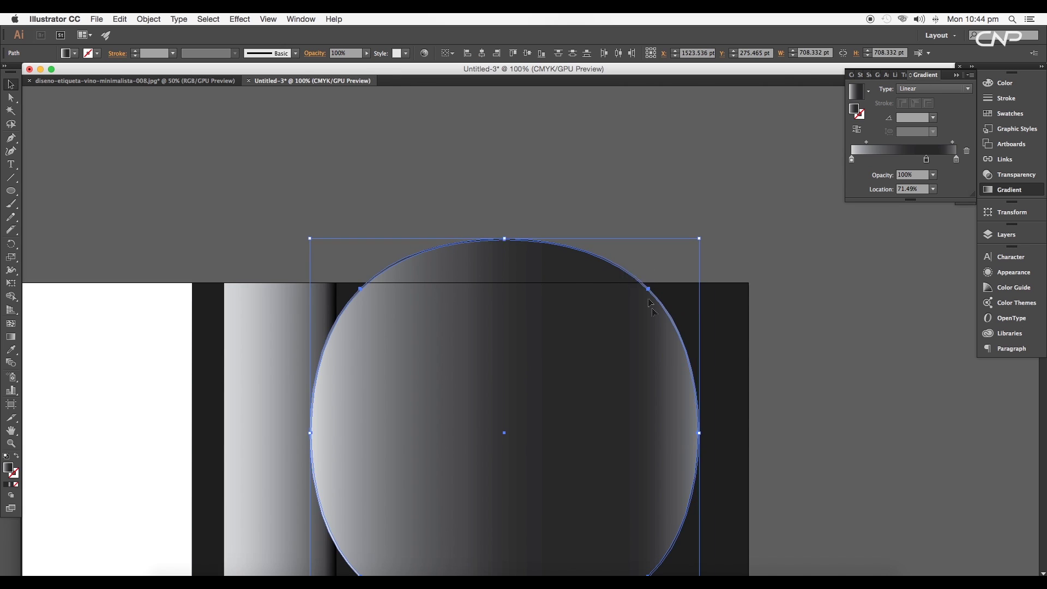
scroll(652, 306, down, 4)
drag(605, 371, 608, 475)
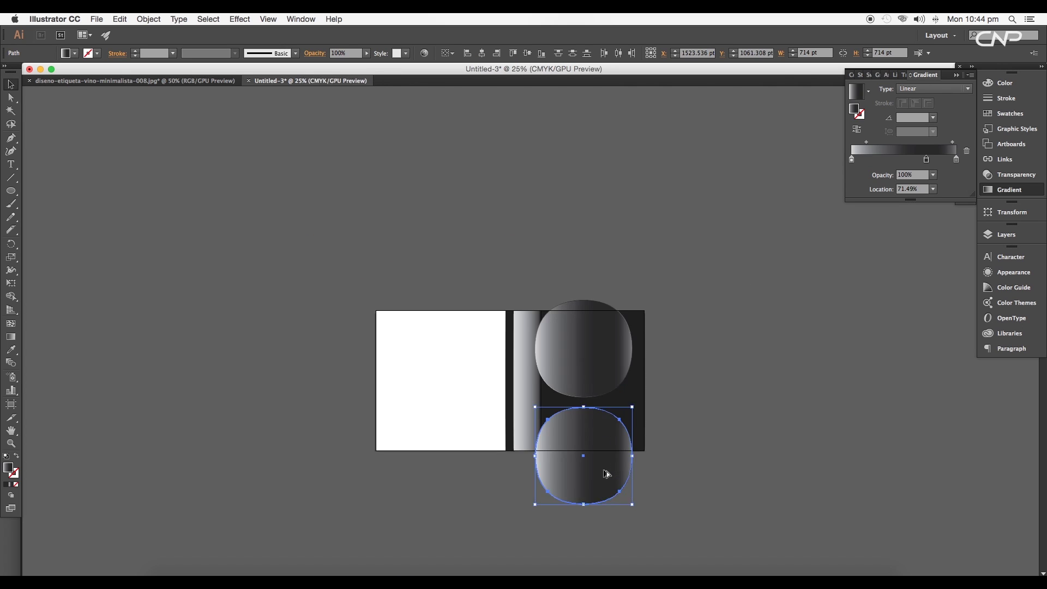
Recolour the middle gradient stop of the lower front shape to a dark red with M 83, Y 95 and added black.
scroll(608, 474, up, 3)
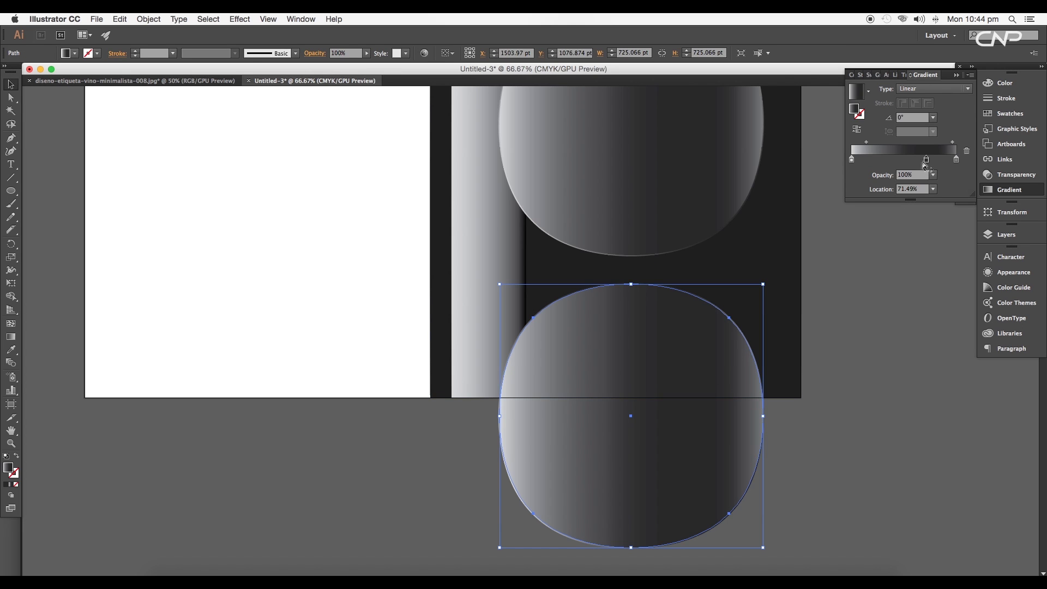
double_click(927, 159)
click(910, 193)
click(815, 198)
drag(912, 214, 915, 215)
drag(865, 241, 888, 242)
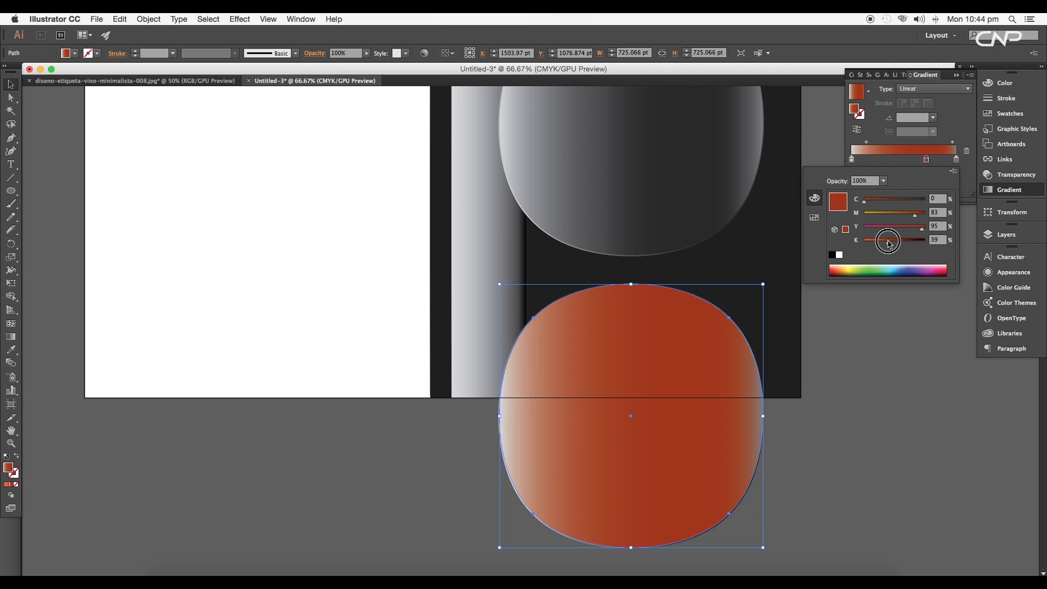
Recolour the end gradient stop of the lower front shape with the orange swatch and darken it to 15% black.
double_click(957, 159)
click(814, 217)
click(914, 194)
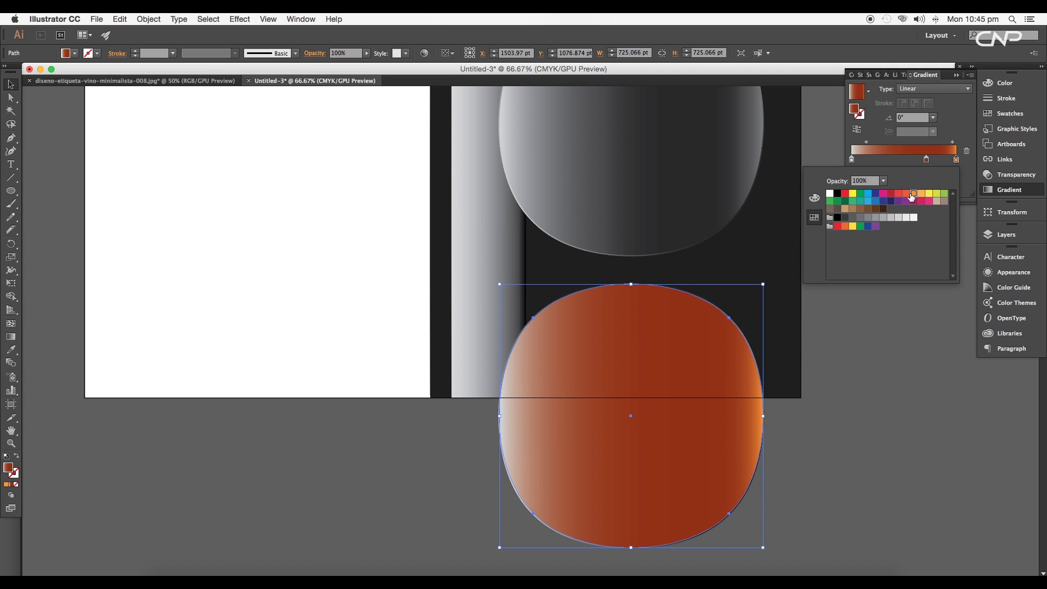
click(815, 198)
drag(866, 241, 875, 243)
Recolour the start gradient stop of the lower front shape from the orange swatch, softening it to a light peach by reducing yellow.
double_click(851, 160)
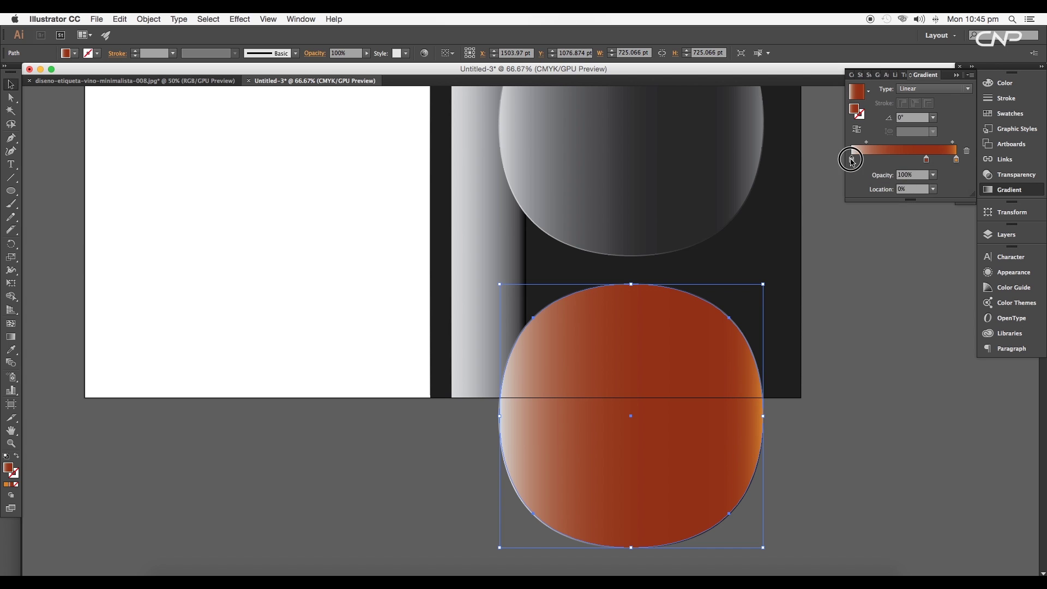
click(814, 217)
click(912, 194)
click(814, 198)
mouse_move(865, 241)
mouse_down()
mouse_move(874, 244)
mouse_move(864, 243)
mouse_up()
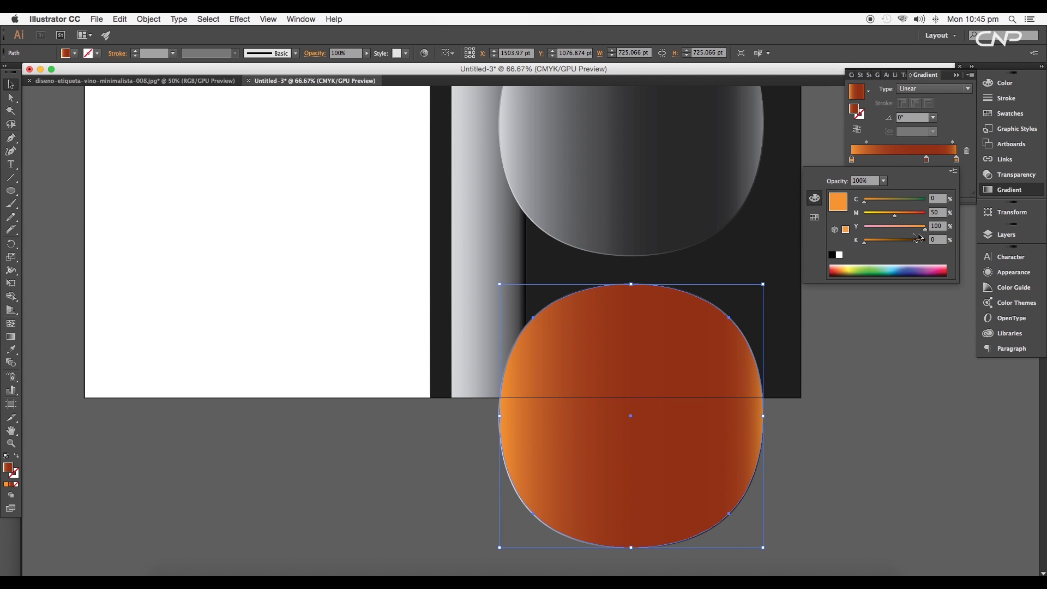
click(895, 227)
click(891, 215)
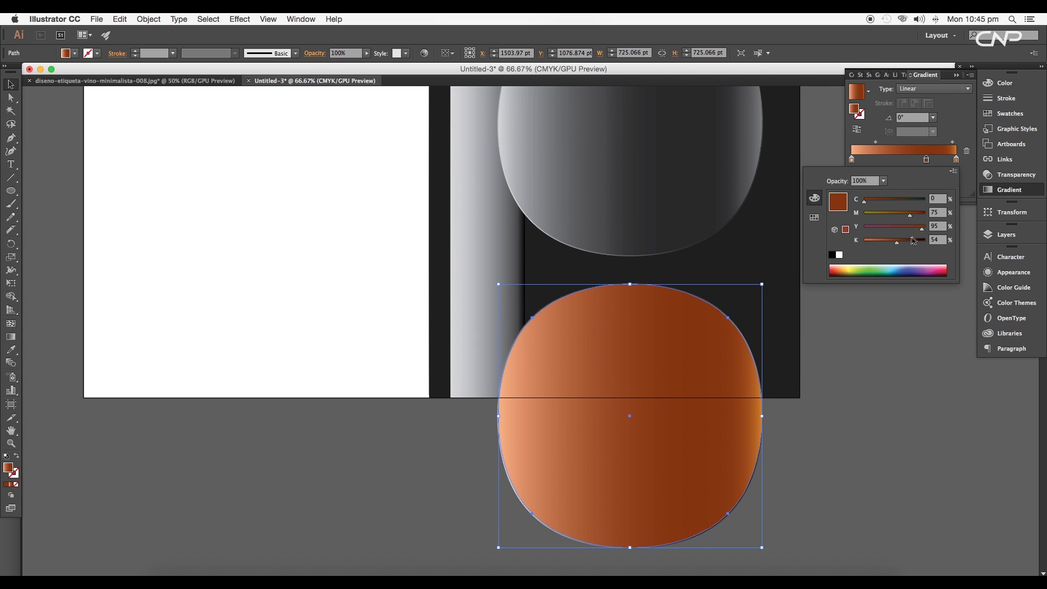
Darken the front shape's middle gradient stop to M 75, Y 95, K 61, and fine-tune the two outer stop colours.
click(904, 241)
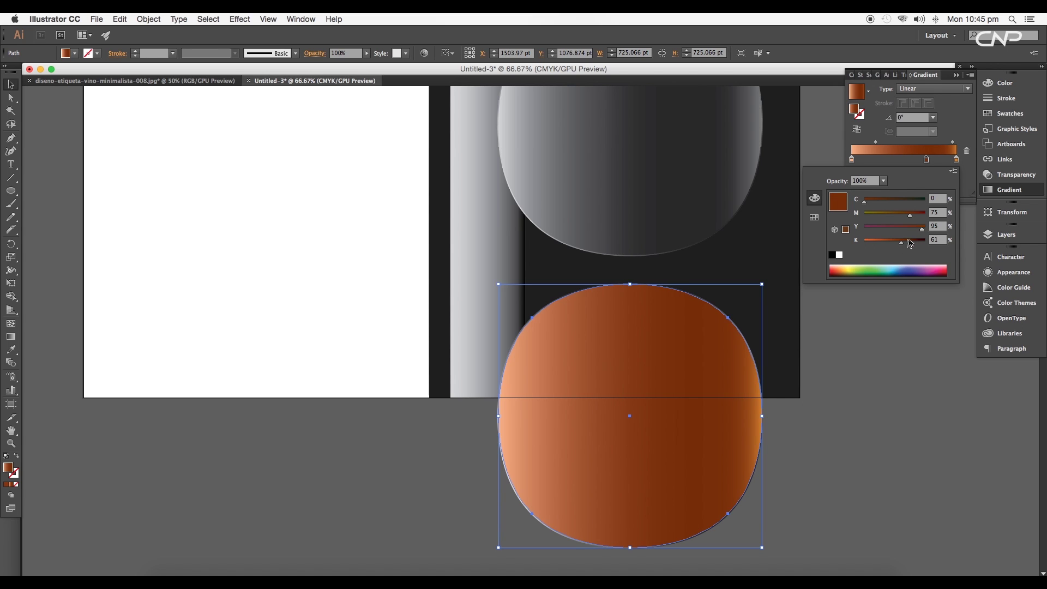
double_click(956, 160)
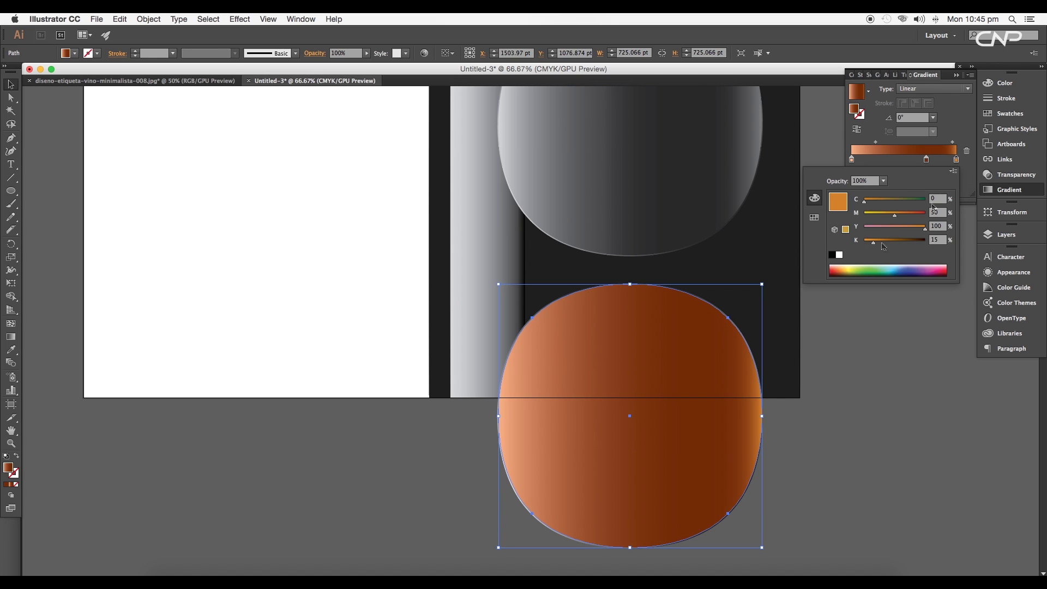
drag(877, 242, 879, 218)
double_click(852, 159)
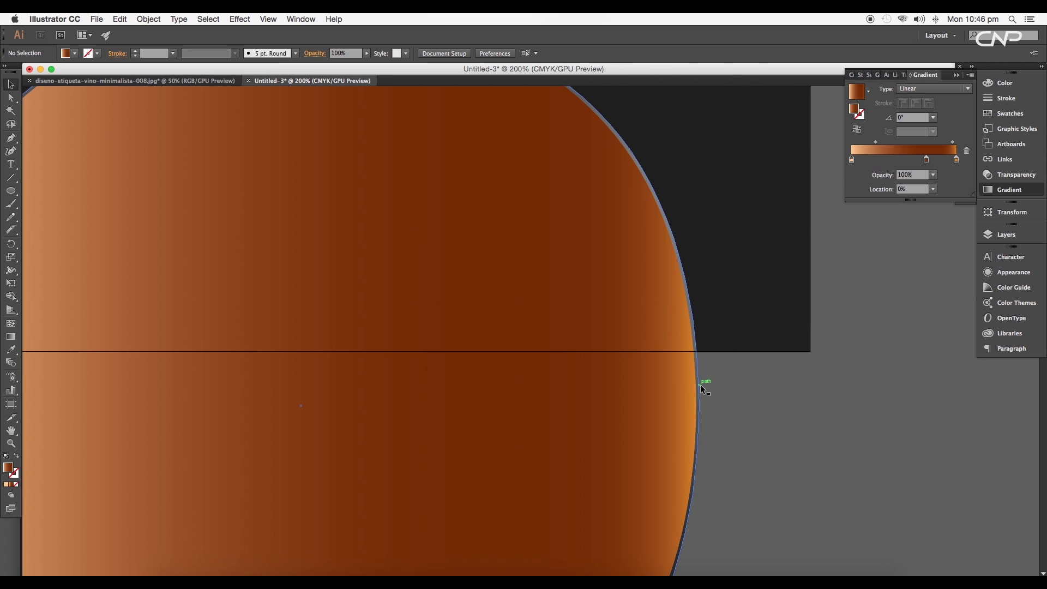
Copy the front shape's orange-brown gradient onto the larger back shape with the Eyedropper.
click(701, 385)
key(i)
click(689, 388)
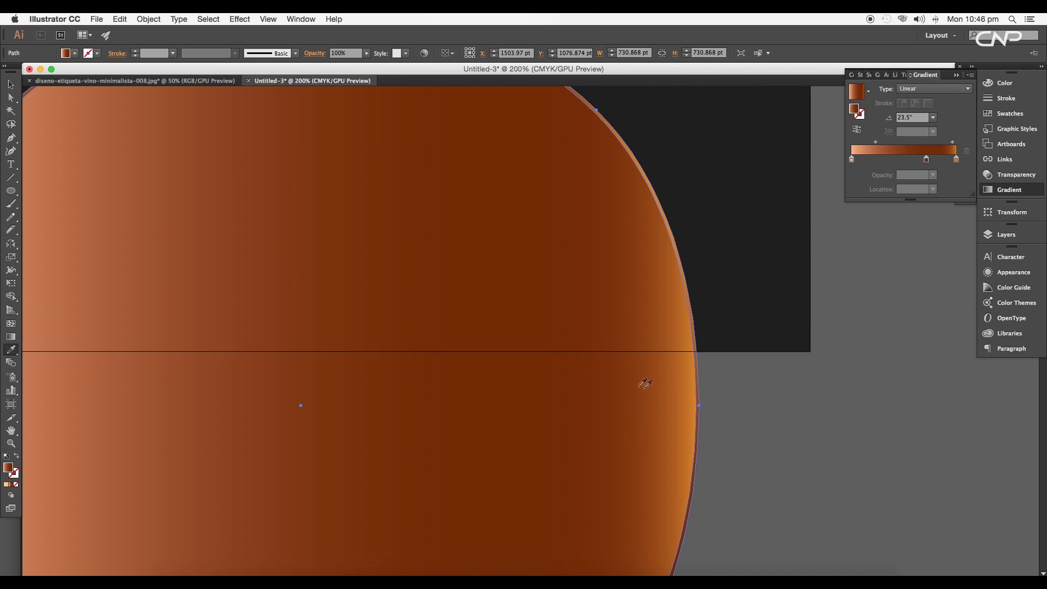
Redraw the gradient direction across the lower back shape at an angle of about 3.5°.
scroll(591, 402, down, 3)
key(g)
drag(622, 356, 371, 466)
mouse_move(365, 426)
mouse_down()
mouse_move(589, 441)
mouse_move(626, 430)
mouse_move(629, 410)
mouse_up()
scroll(628, 410, up, 5)
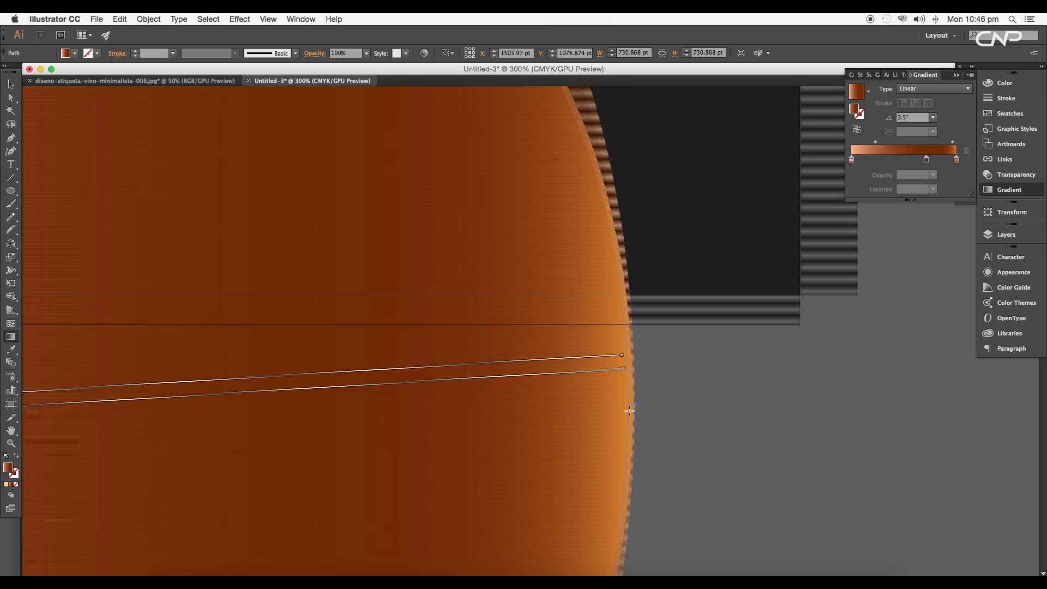
scroll(629, 410, down, 3)
Lighten the back shape's start and middle gradient stops, and set its end stop to M 49, Y 100, K 28.
double_click(852, 159)
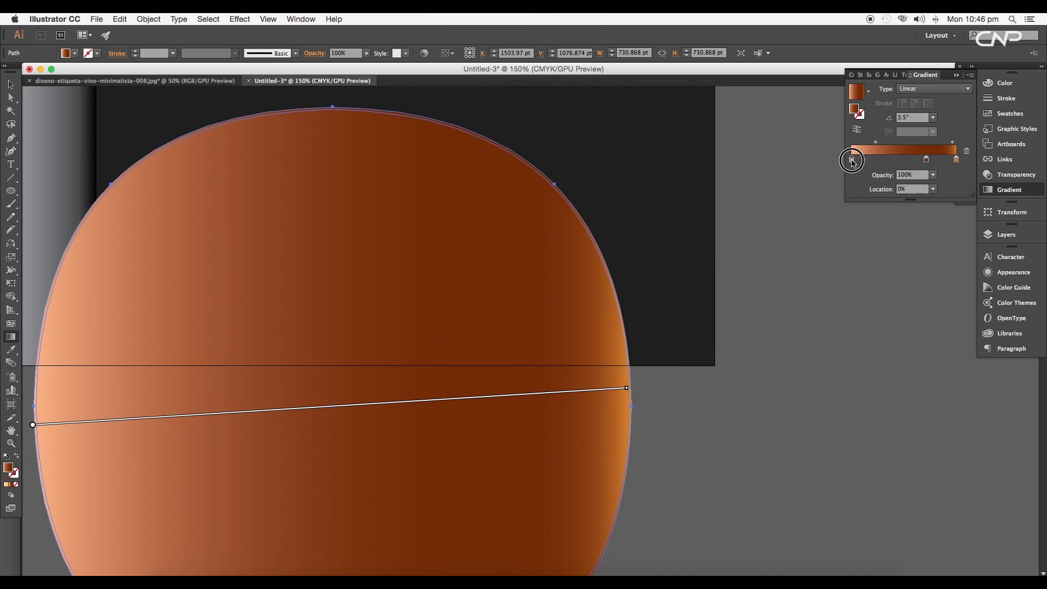
click(927, 159)
double_click(926, 160)
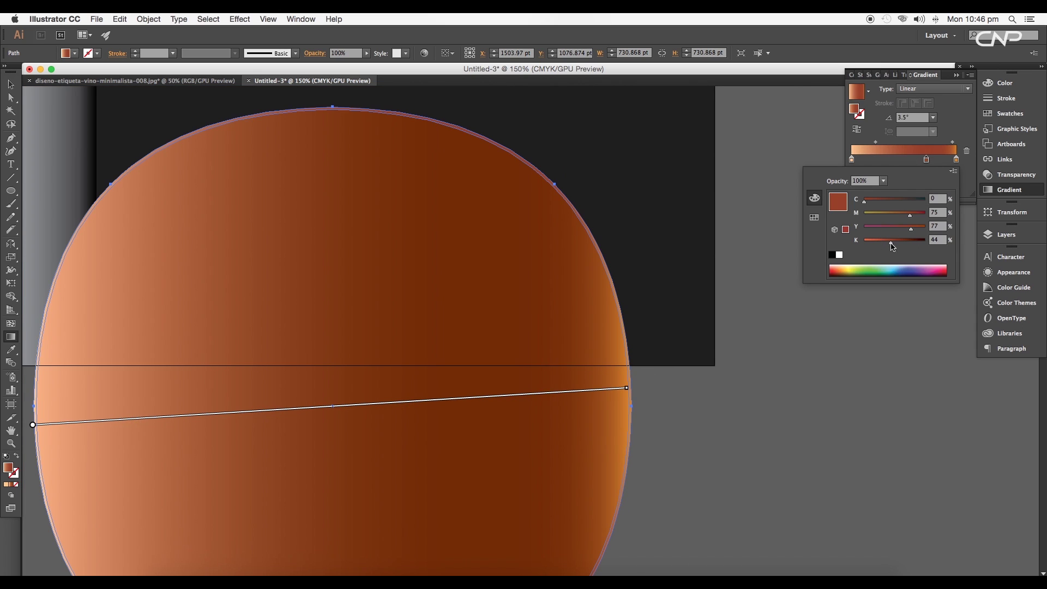
double_click(956, 159)
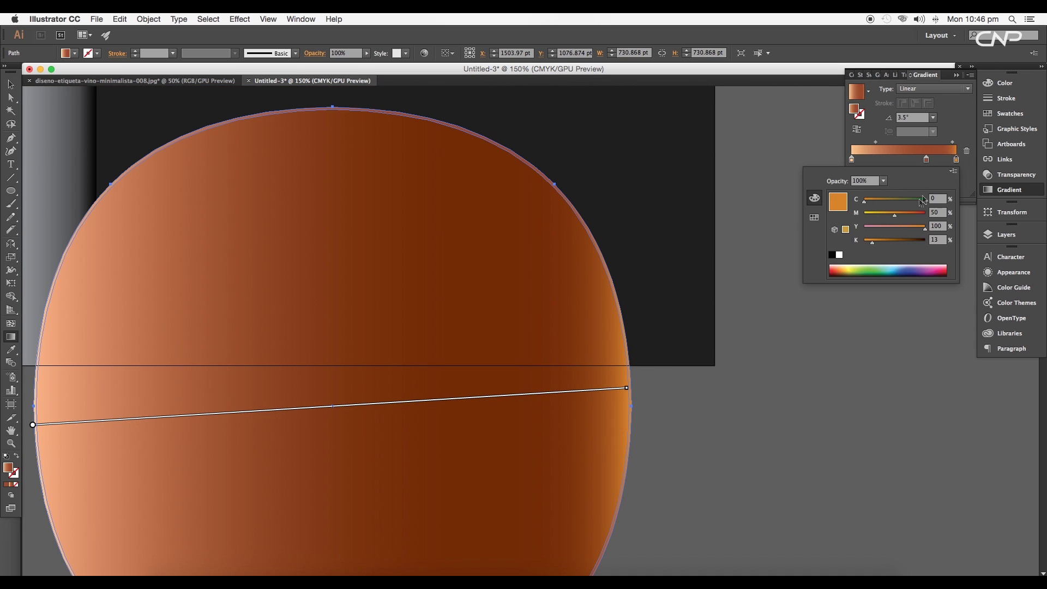
drag(900, 217, 894, 214)
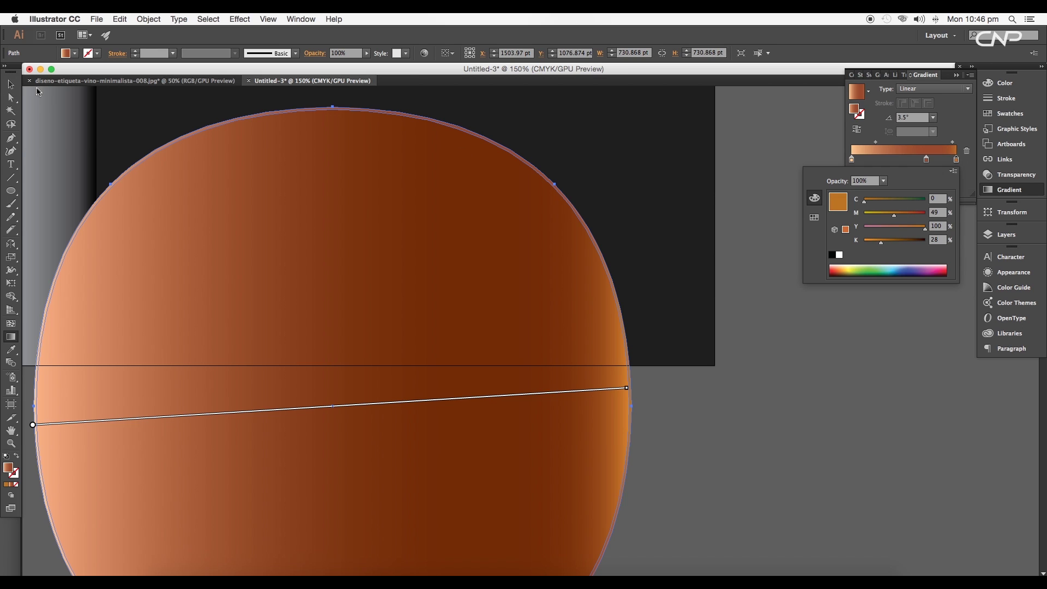
click(17, 90)
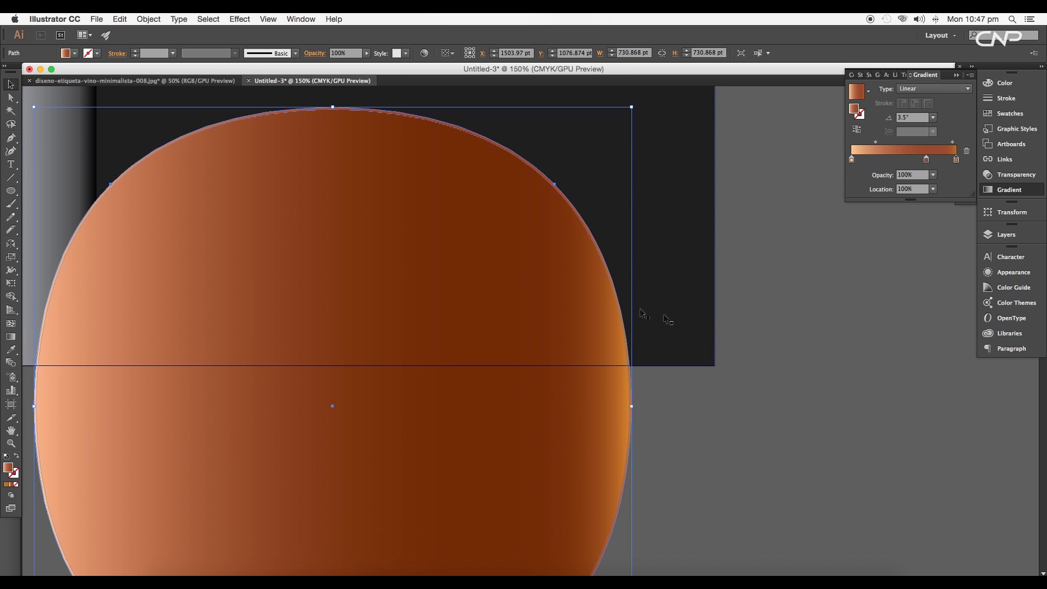
click(791, 350)
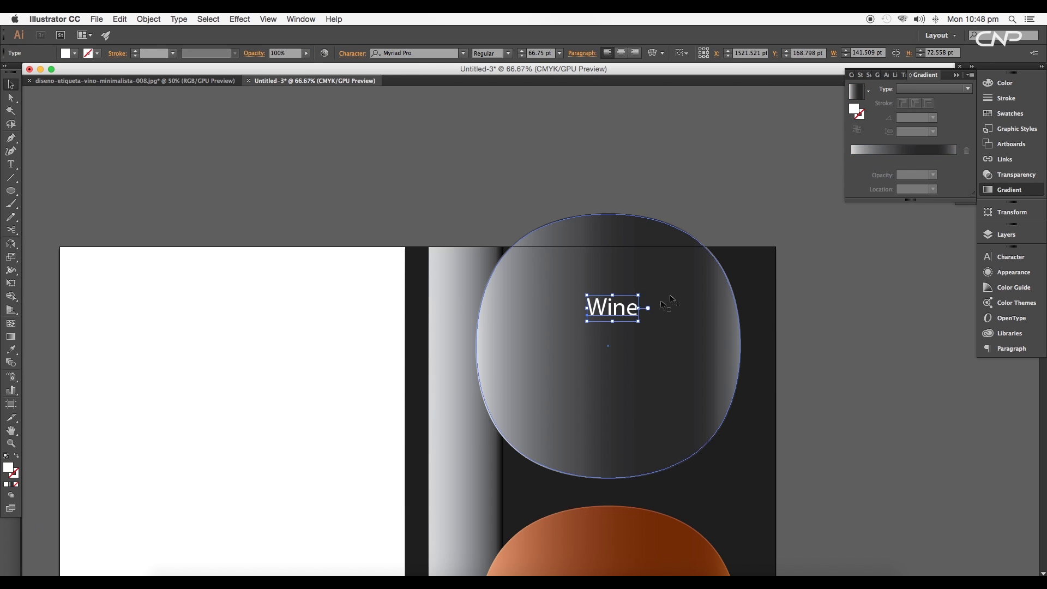
Place copies of the "Wine" text below it on the grey label, reading "flask" and "Premium", and reposition "flask".
drag(626, 316, 627, 344)
drag(626, 340, 626, 371)
double_click(619, 335)
text(bottle)
drag(629, 343, 669, 392)
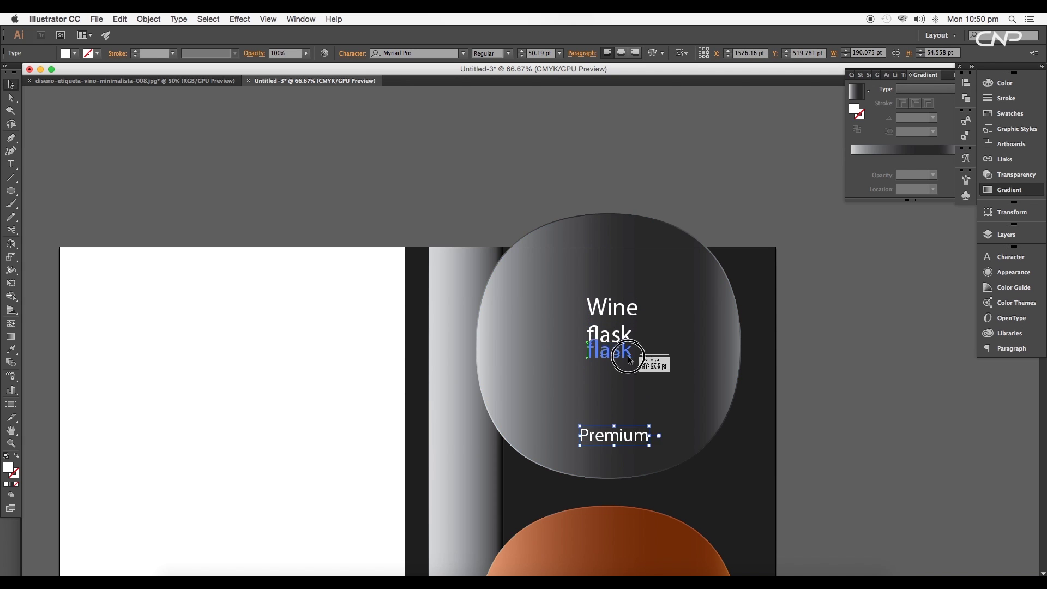
Lower "Wine" slightly and restyle it in a serif font, and preview fonts such as JasmineUPC and KodchiangUPC on the enlarged "flask".
drag(614, 311, 614, 317)
key(t)
click(426, 52)
key(Up)
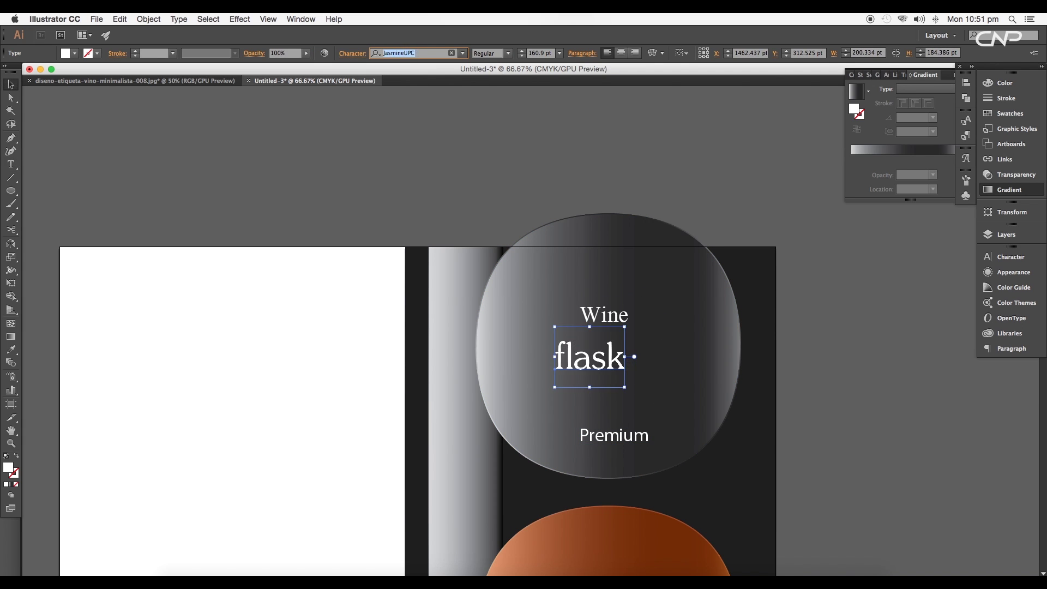
key(Down)
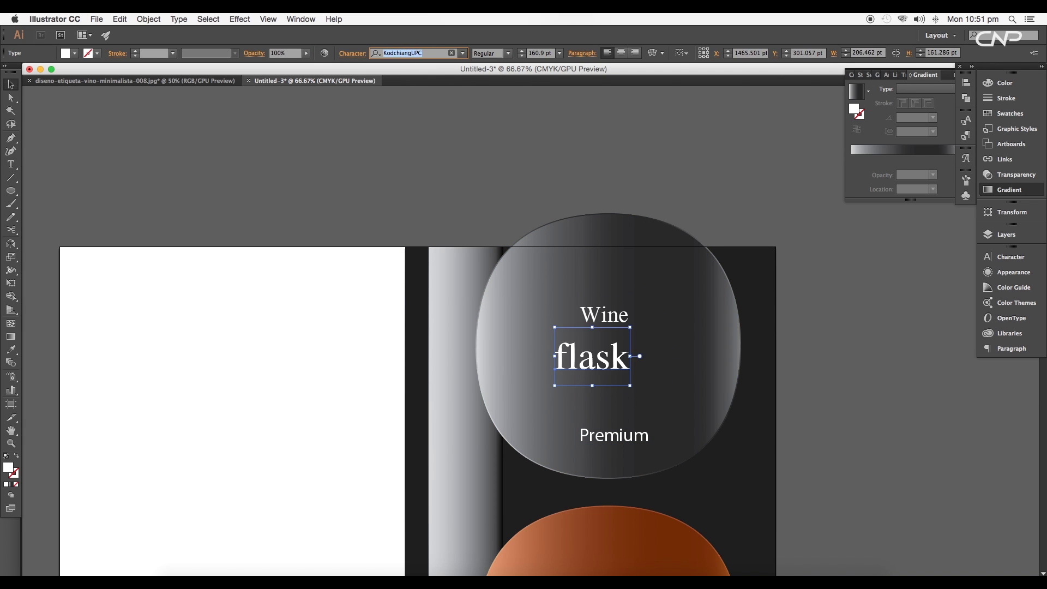
Set "flask" in Leelawadee Bold and "Premium" in Nexa Light.
click(507, 53)
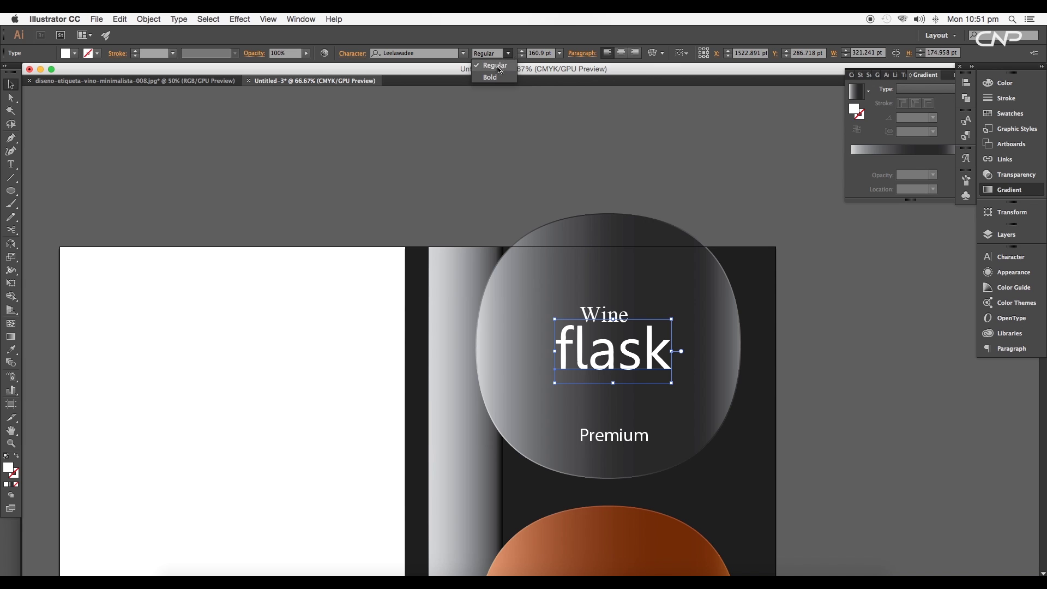
click(491, 77)
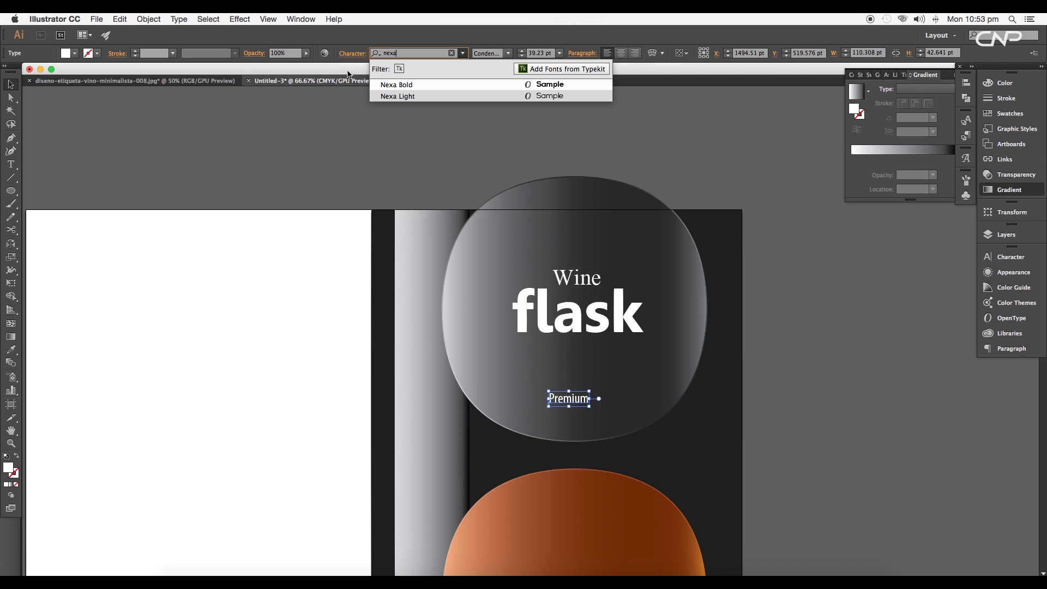
click(394, 99)
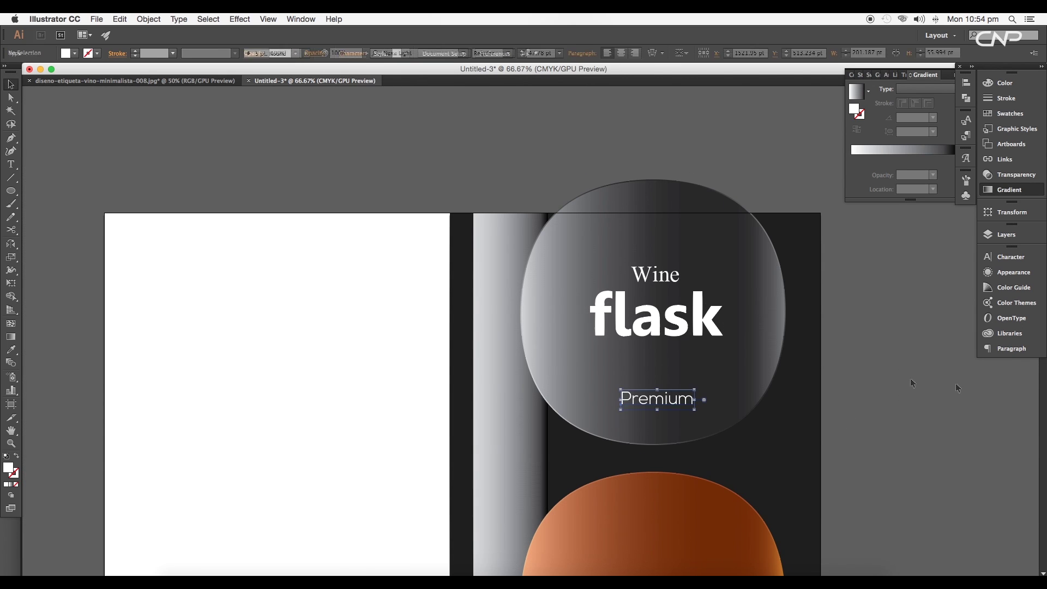
Set the blend mode of the "flask" text to Soft Light and stack a copy directly in front to brighten it.
click(682, 324)
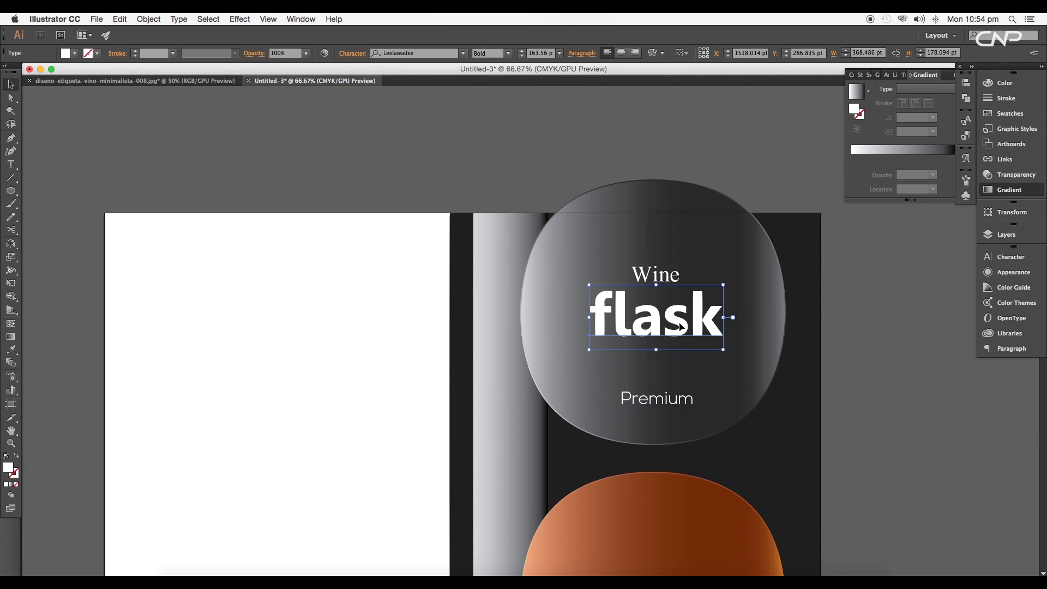
scroll(788, 272, up, 1)
click(1009, 175)
click(895, 93)
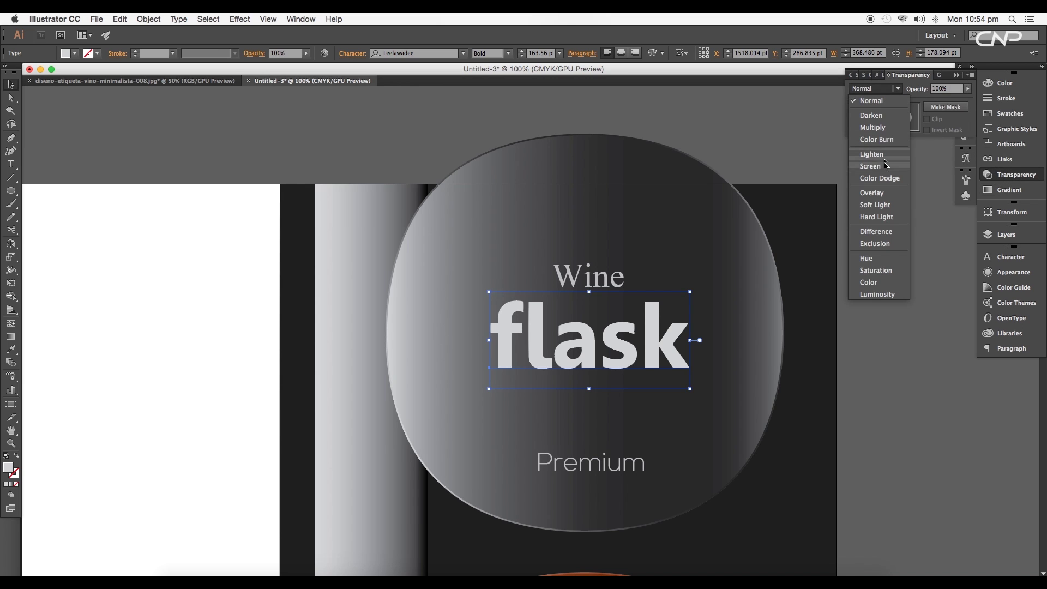
click(886, 205)
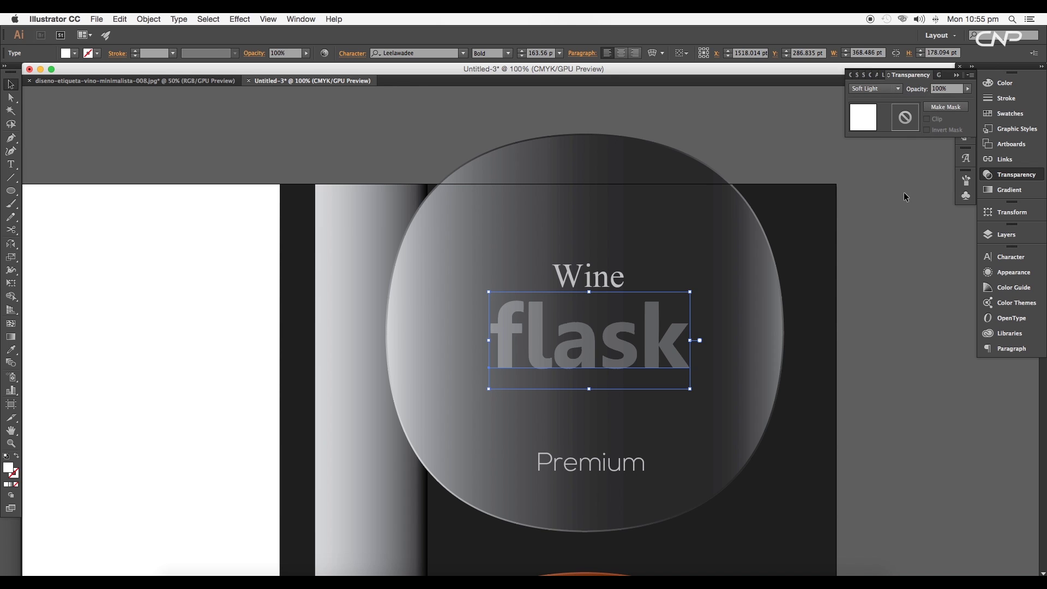
key(super+shift+b)
key(super+shift+b)
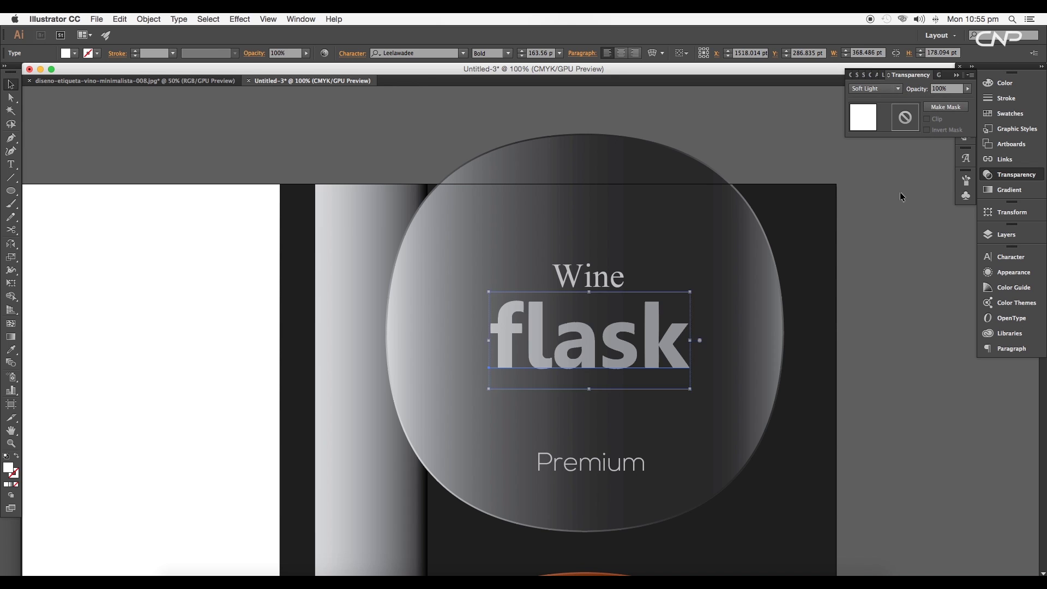
Set the blend mode of the front "flask" copy to Overlay and of the "Wine" text to Soft Light.
click(867, 89)
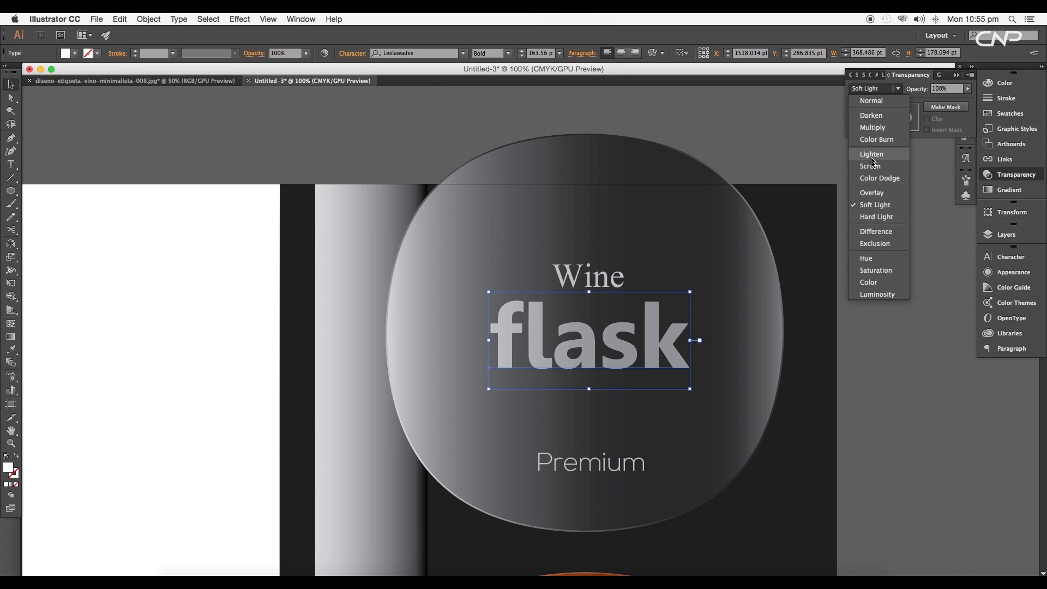
click(873, 193)
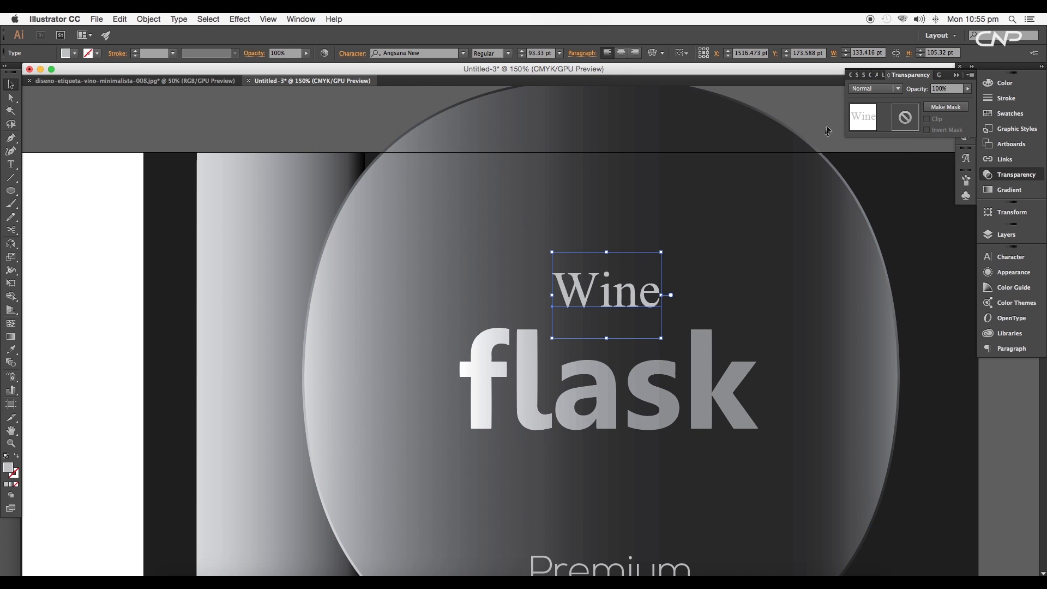
click(881, 91)
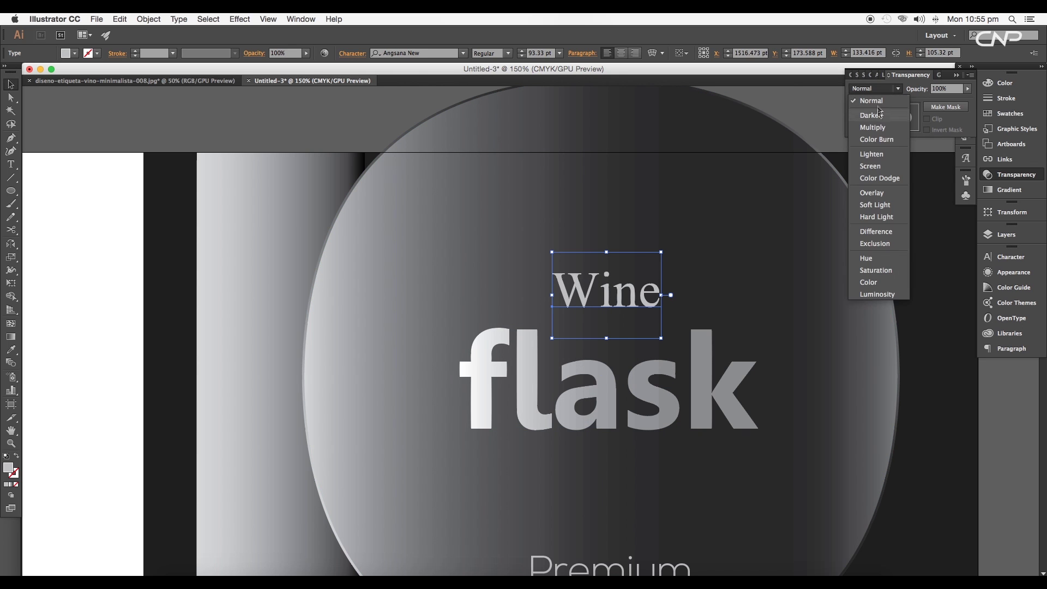
click(879, 194)
click(873, 89)
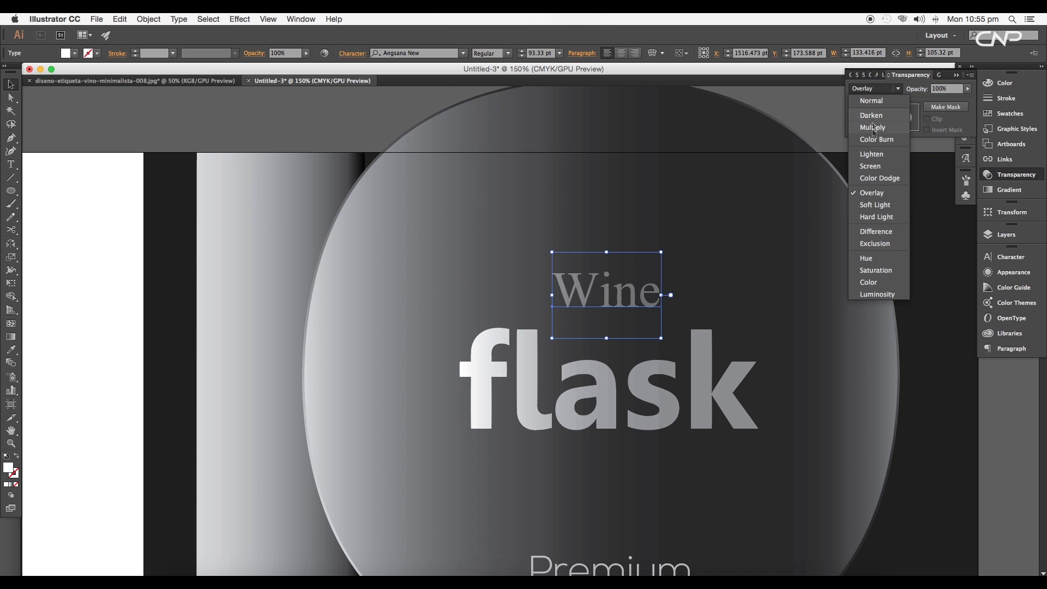
click(875, 203)
scroll(743, 344, down, 4)
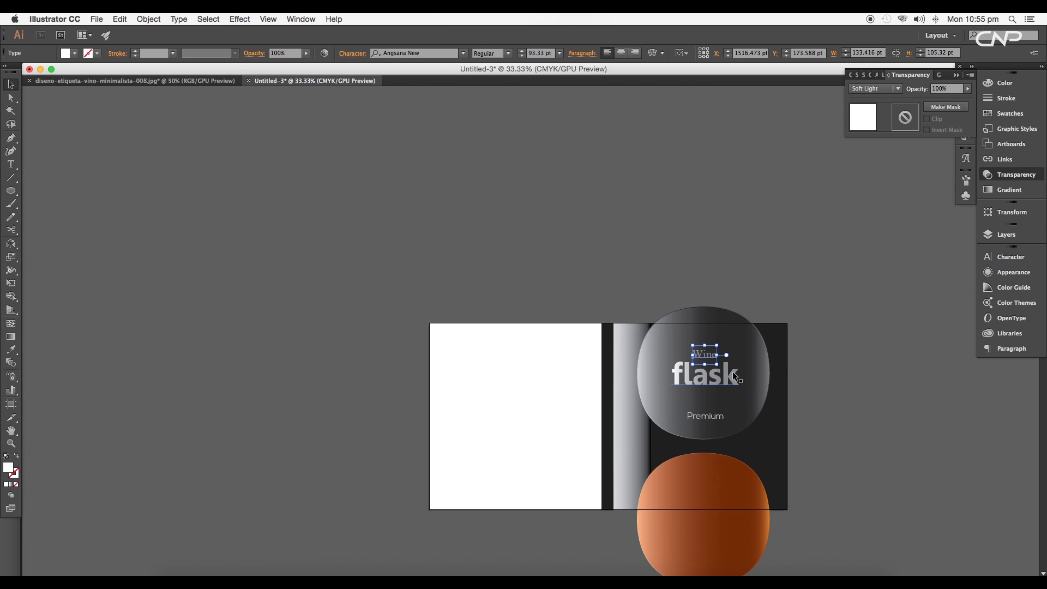
click(843, 372)
Set the blend mode of the "Premium" text on the grey label to Soft Light.
scroll(694, 439, up, 4)
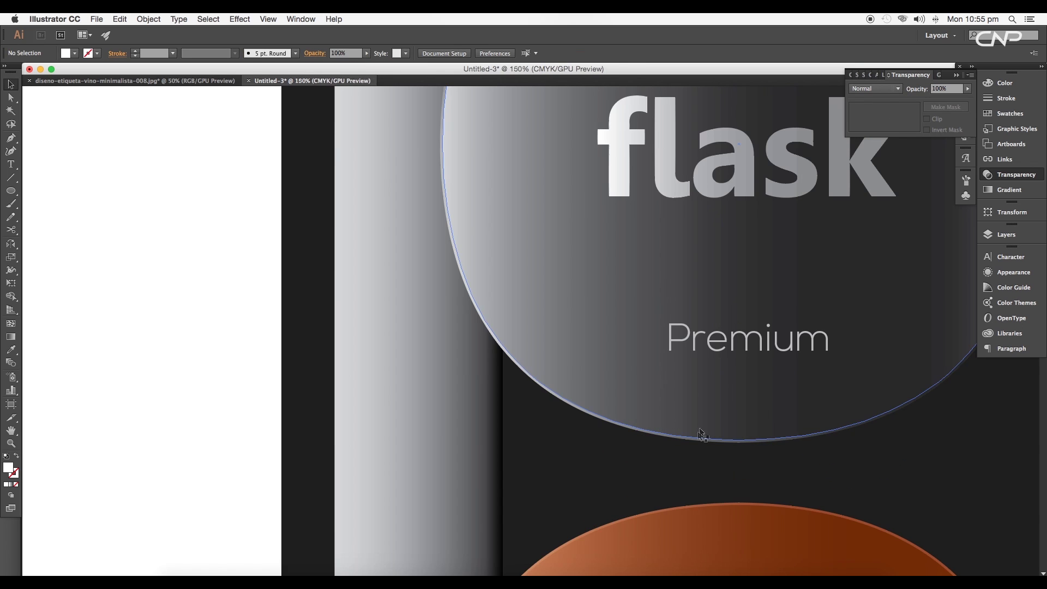
click(708, 349)
click(873, 89)
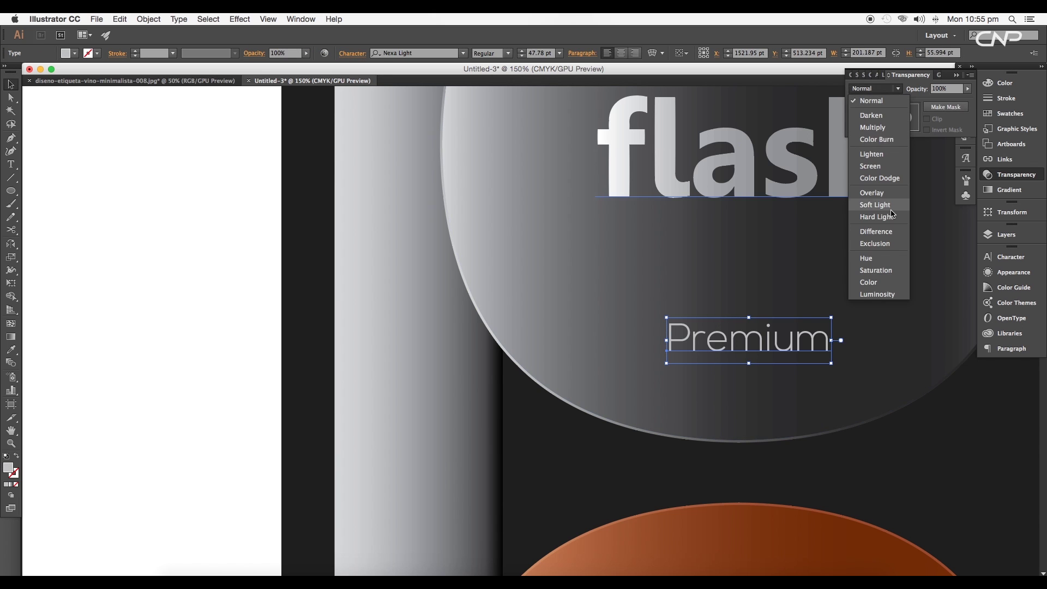
click(874, 203)
Refine the grey label's gradient: place the dark stop at about 77%, shift the first midpoint toward the start, and lighten the starting stop.
scroll(594, 299, down, 5)
click(750, 333)
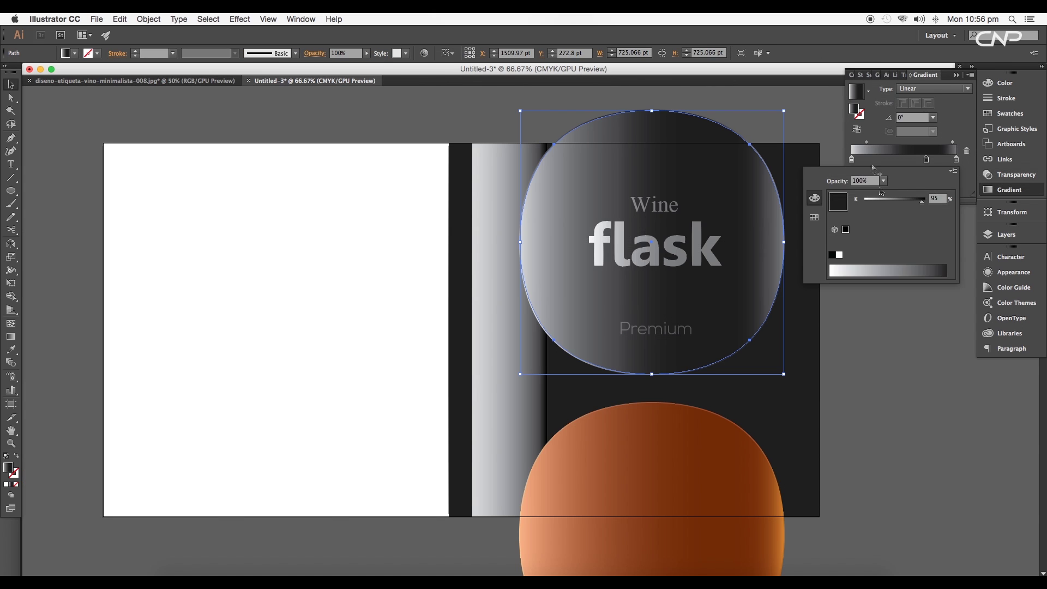
click(852, 160)
drag(889, 141, 867, 143)
key(super+1)
drag(926, 159, 932, 159)
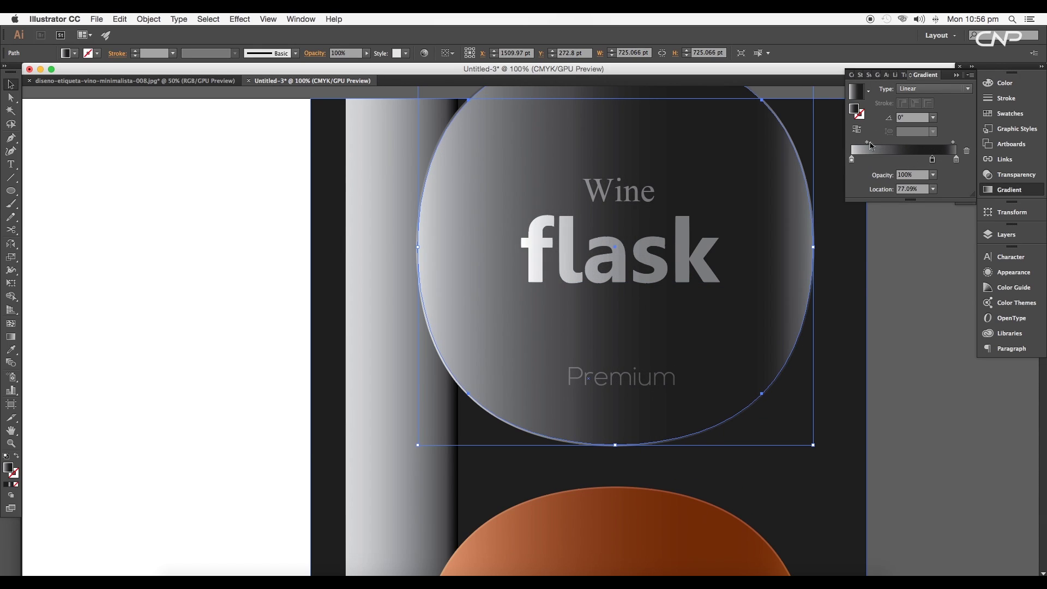
drag(868, 142, 864, 143)
double_click(852, 160)
drag(875, 200, 865, 203)
click(10, 86)
scroll(770, 317, down, 3)
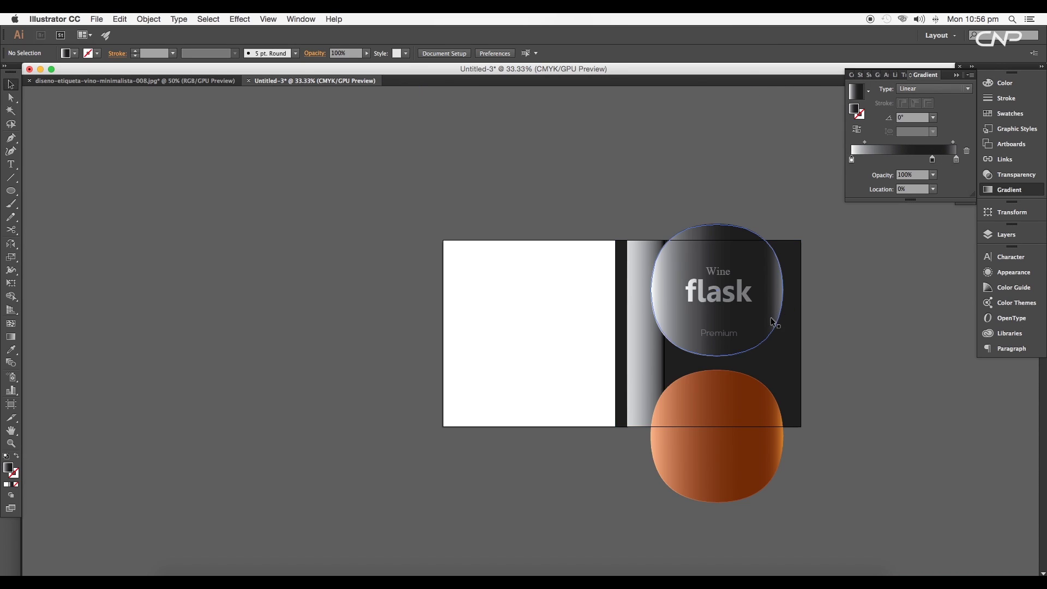
Apply the Grain texture effect to the grey label with Intensity 27, Contrast 43 and Clumped grain type.
scroll(773, 324, up, 1)
click(742, 321)
key(super+1)
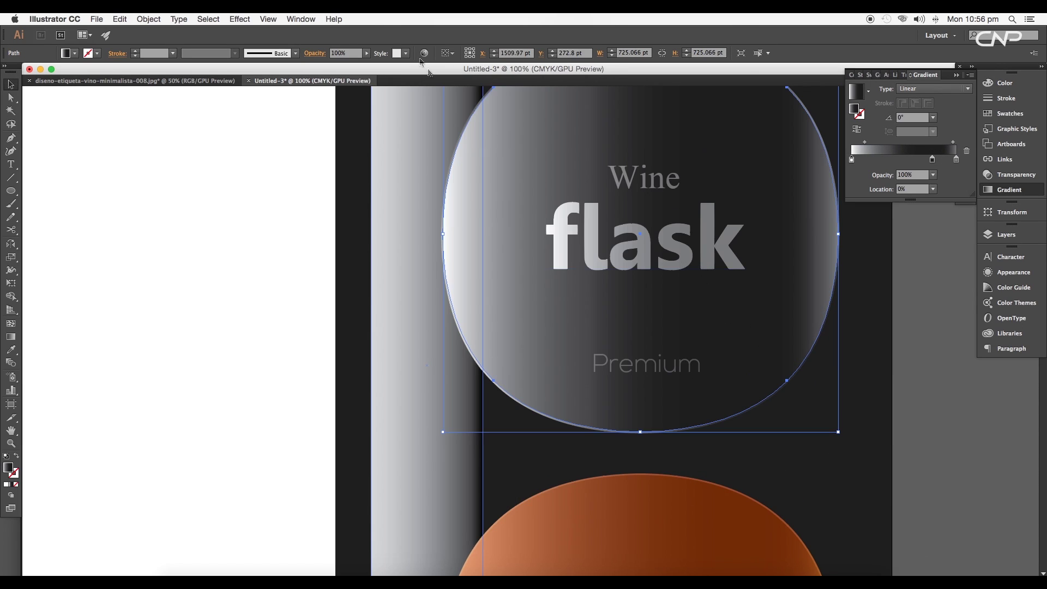
click(252, 19)
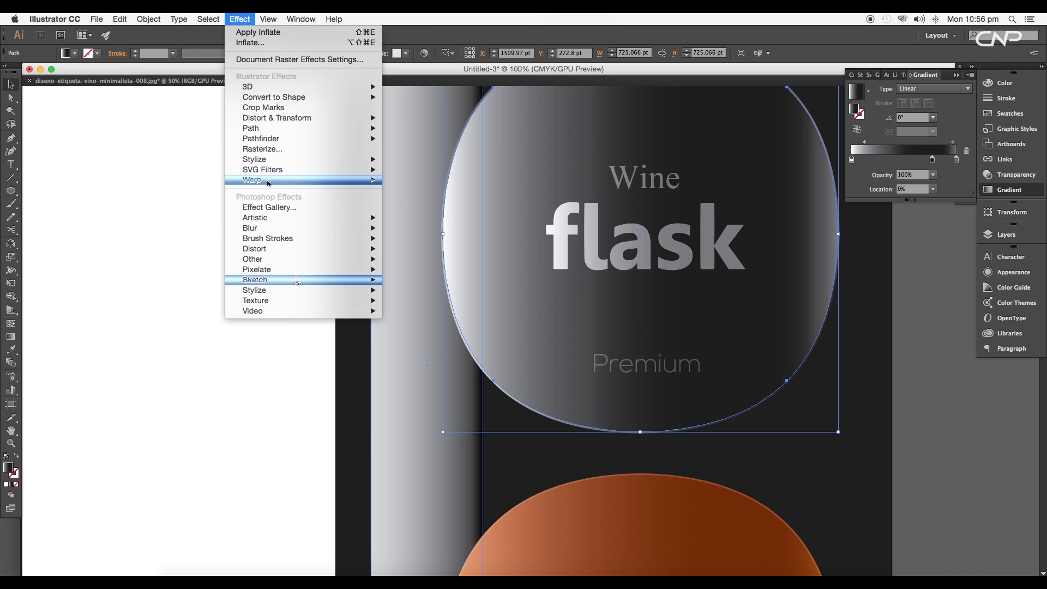
mouse_move(302, 301)
click(403, 311)
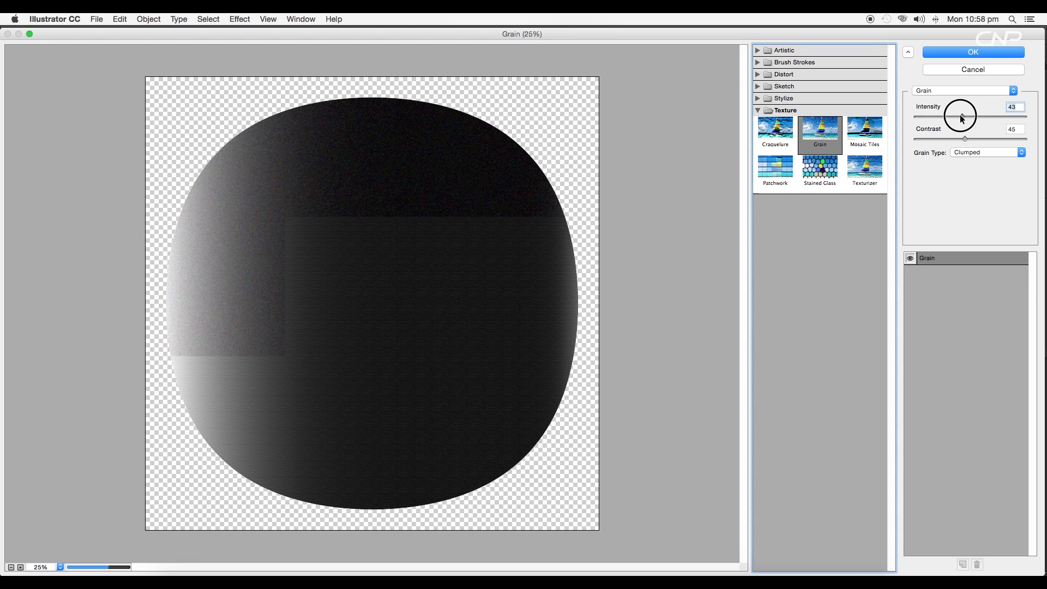
drag(959, 115, 976, 140)
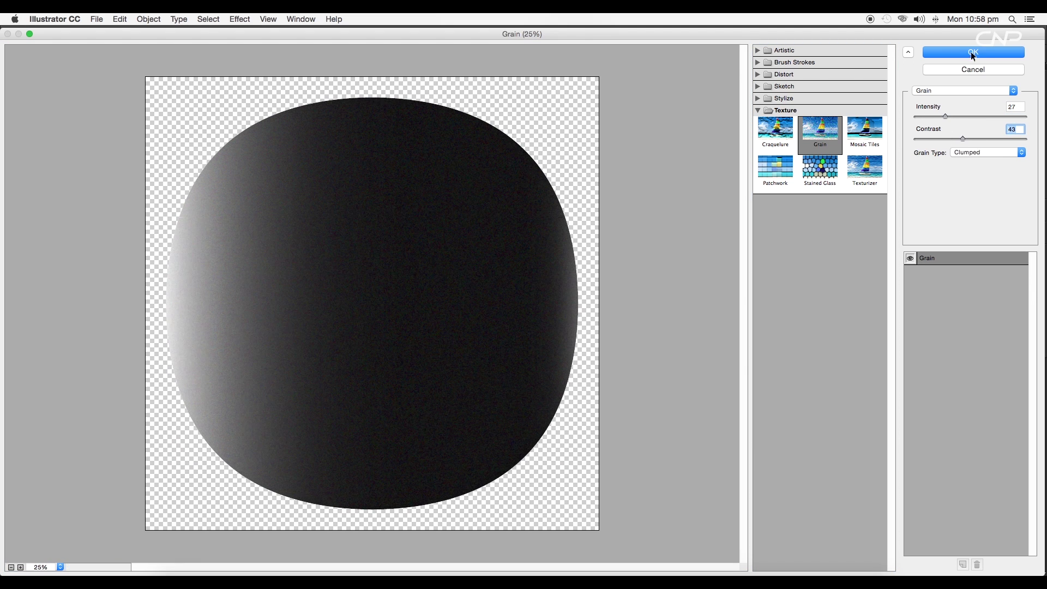
click(974, 52)
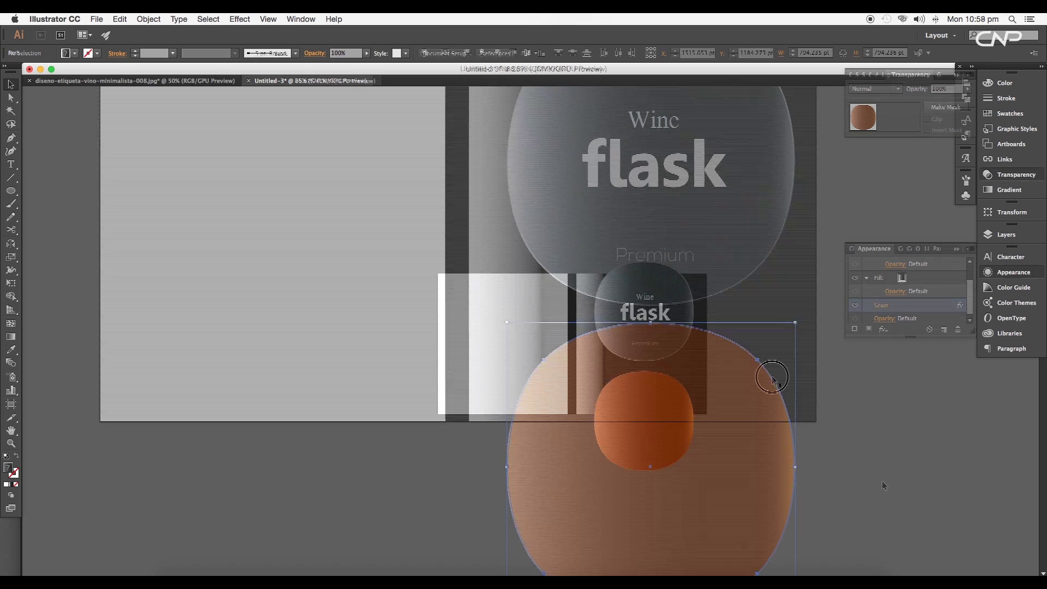
Apply the Grain texture effect to the orange label with Intensity 43, Contrast 45 and Clumped grain type.
click(655, 469)
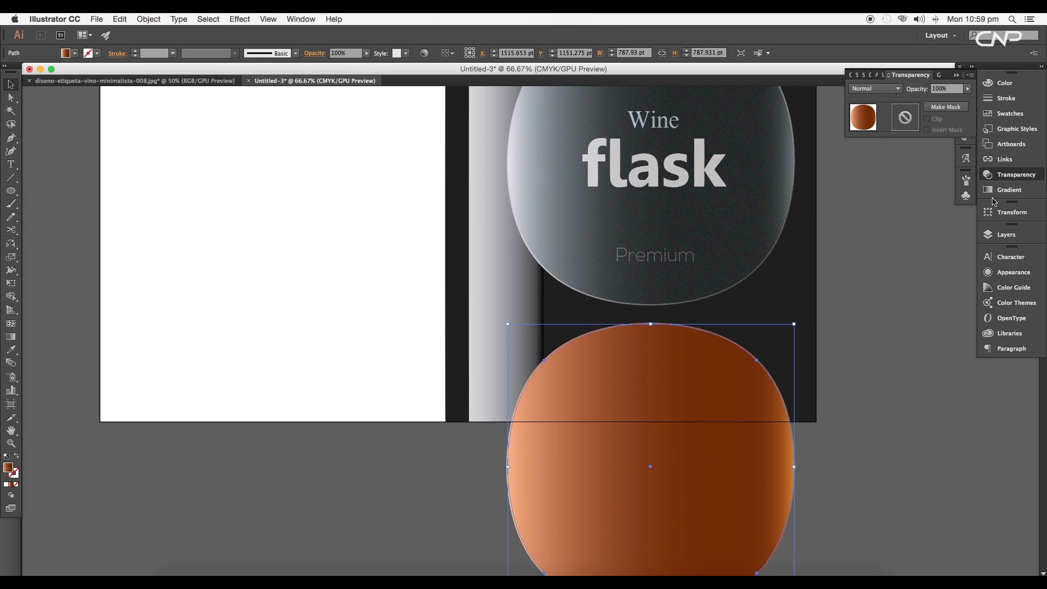
click(240, 19)
mouse_move(327, 301)
click(415, 311)
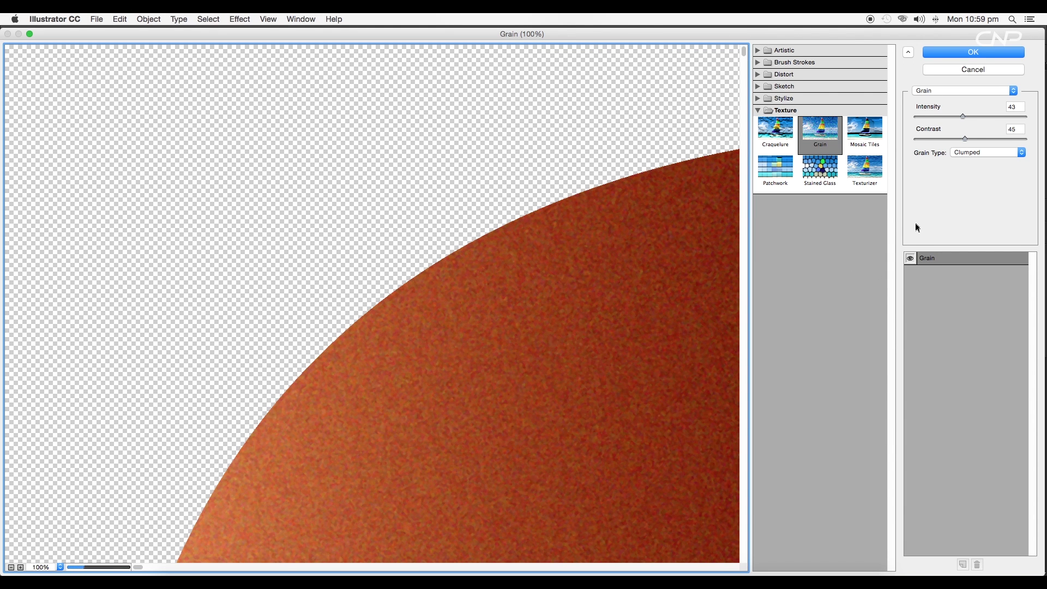
click(959, 55)
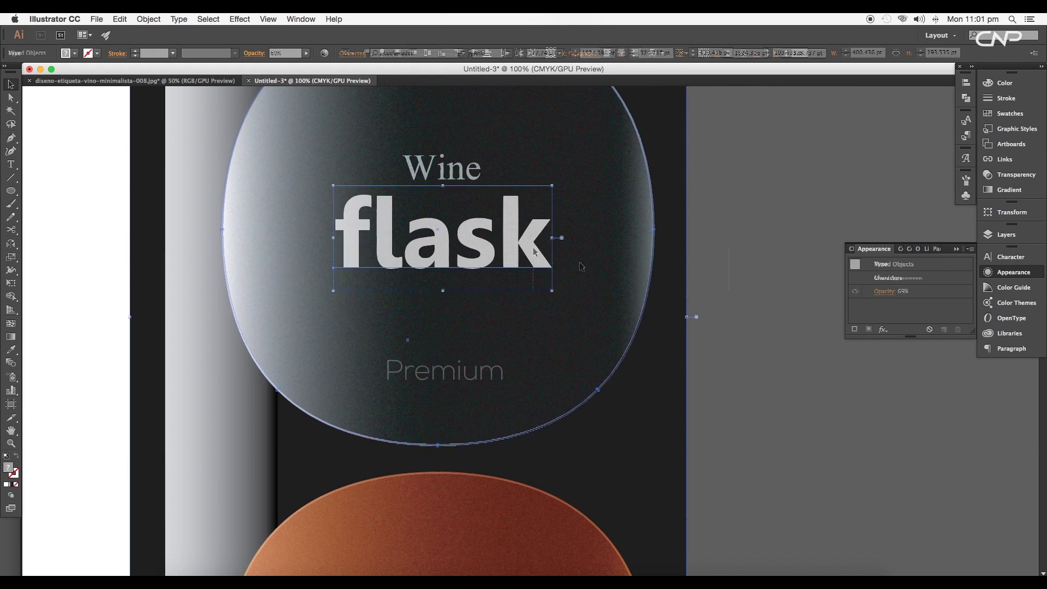
Enlarge the "flask" and "Wine" text slightly and nudge "Wine" into place on the grey label.
drag(552, 186, 568, 175)
click(458, 167)
drag(481, 148, 493, 132)
key(super+minus)
key(super+minus)
click(474, 252)
drag(481, 257, 488, 260)
click(729, 267)
scroll(730, 268, down, 2)
scroll(685, 262, up, 1)
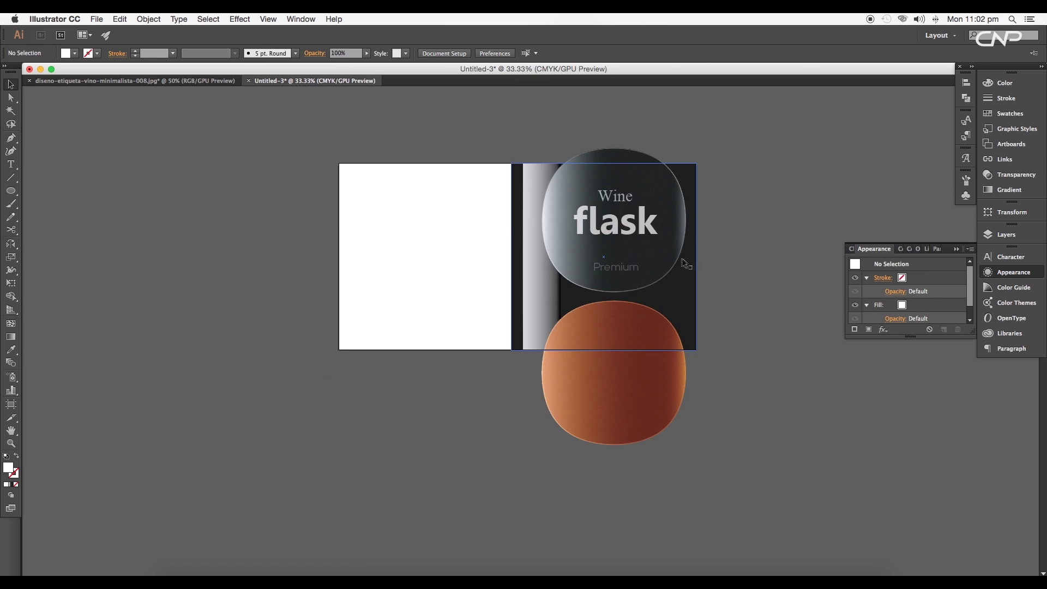
Draw a full-height rectangle about 308 by 1027 pt on the white area and fill it with the dark background's colour.
drag(753, 238, 810, 222)
key(super+plus)
drag(11, 190, 55, 191)
drag(242, 186, 326, 466)
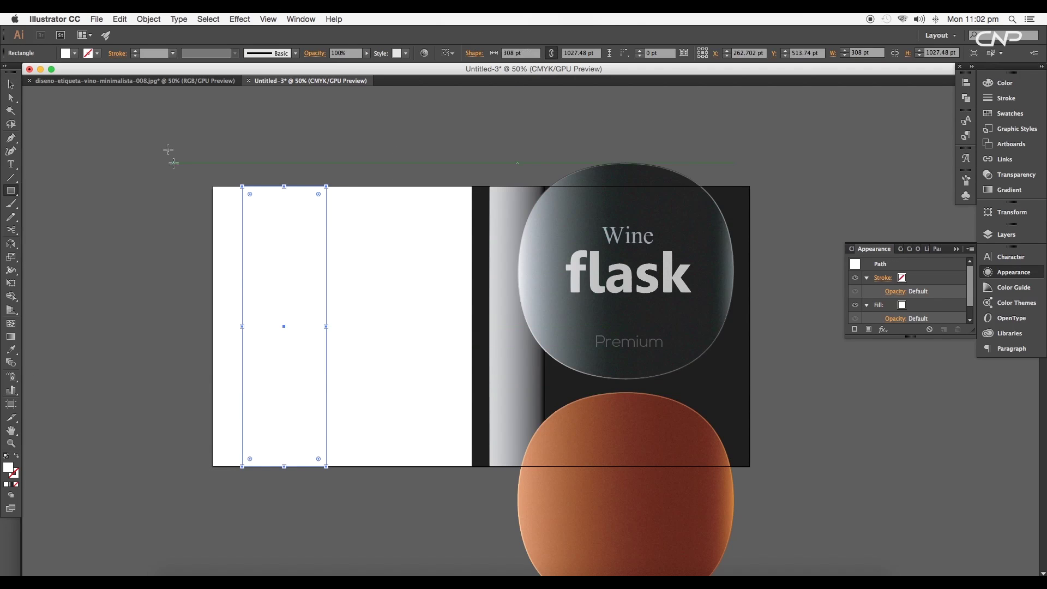
click(75, 52)
click(23, 95)
key(i)
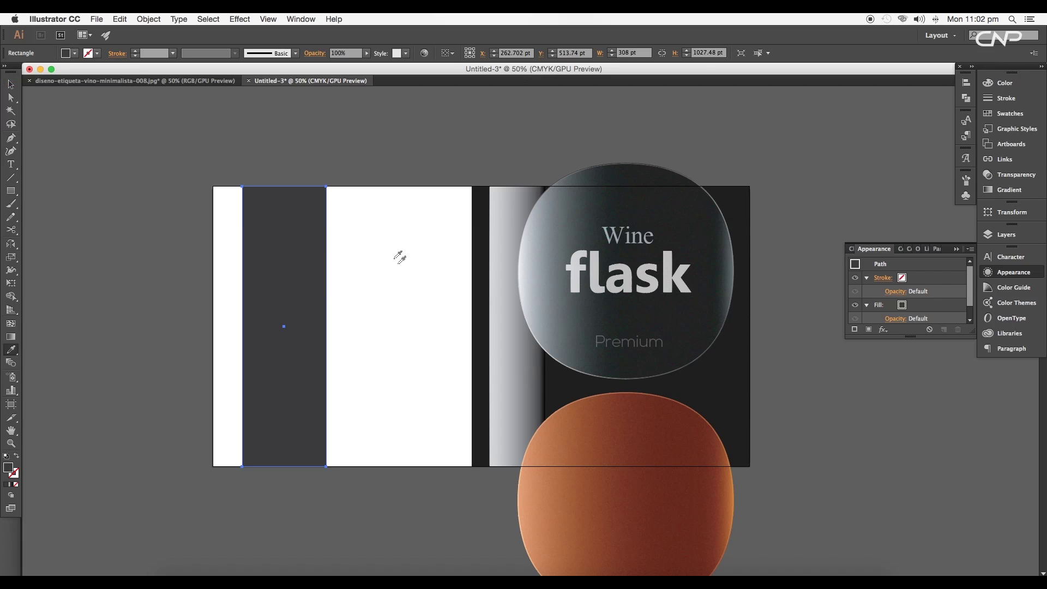
click(478, 316)
Add two anchor points on the dark rectangle's left edge and move the two uppermost left points inward to about X 305 pt.
click(11, 97)
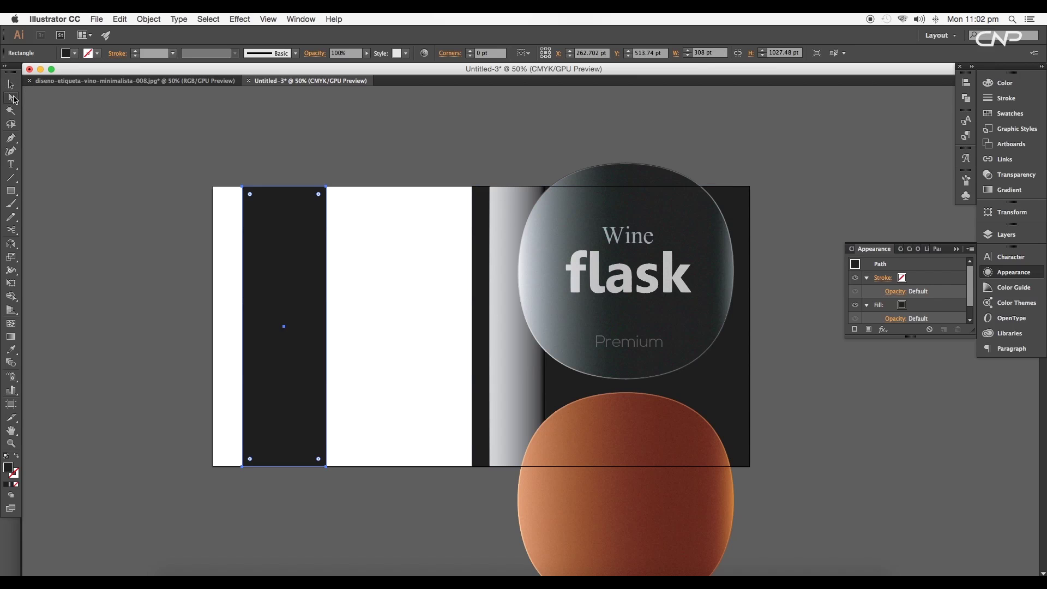
key(super+equal)
key(super+equal)
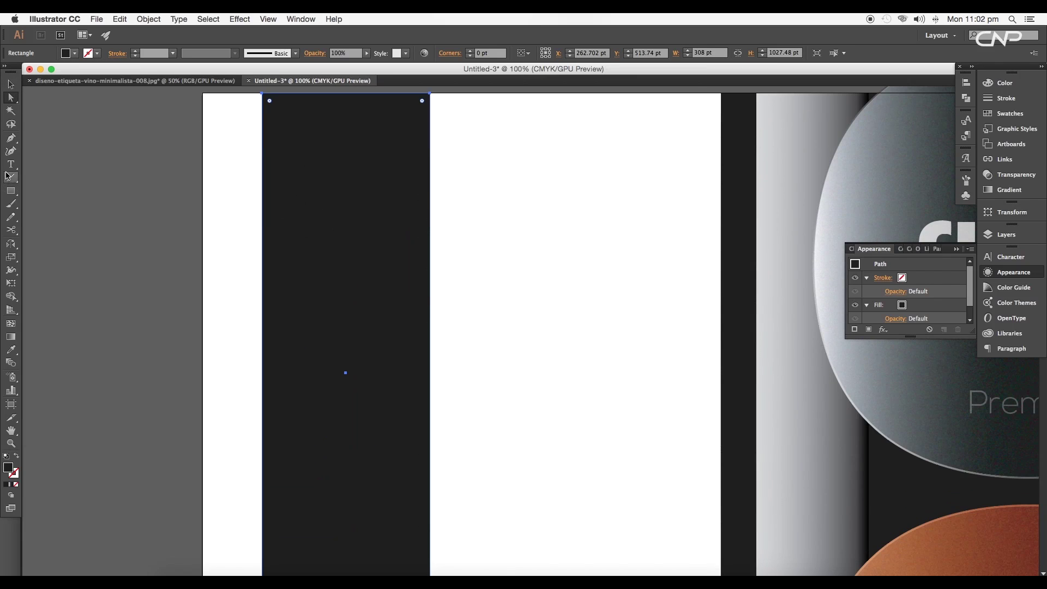
drag(11, 141, 54, 153)
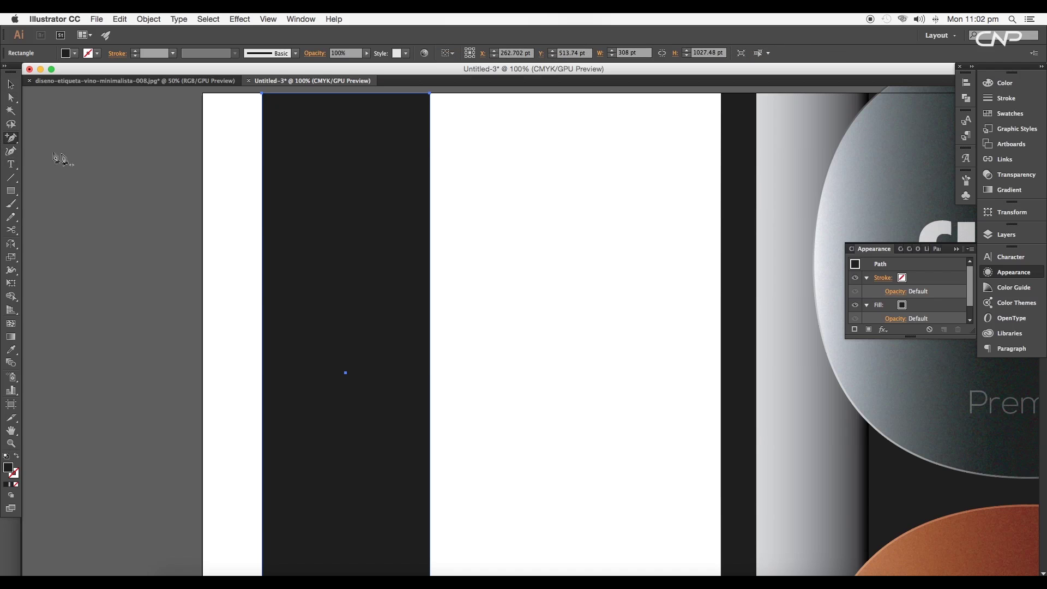
drag(285, 159, 276, 230)
super+click(277, 233)
key(super+minus)
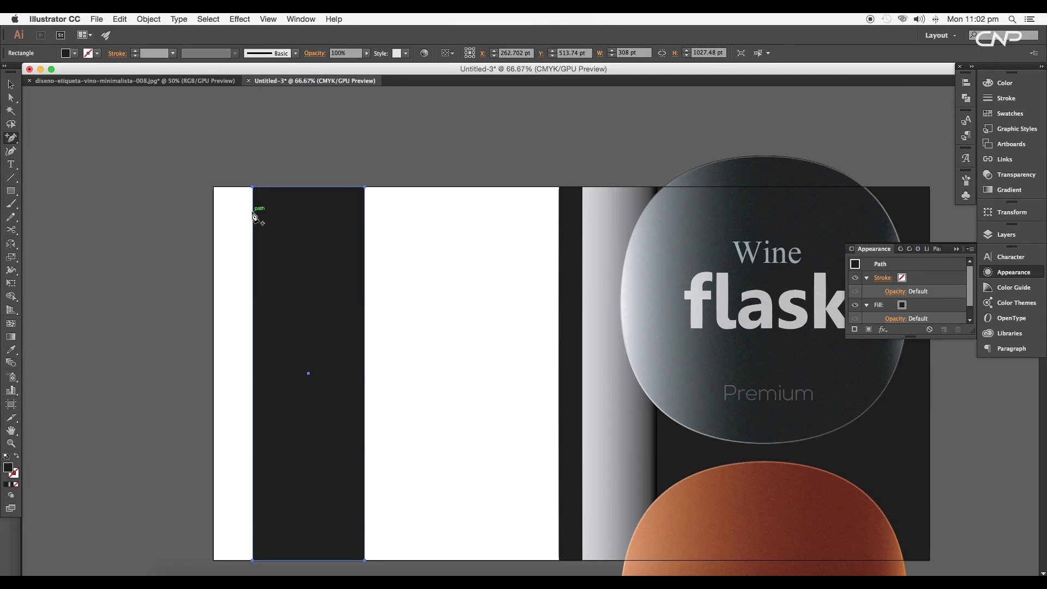
click(252, 314)
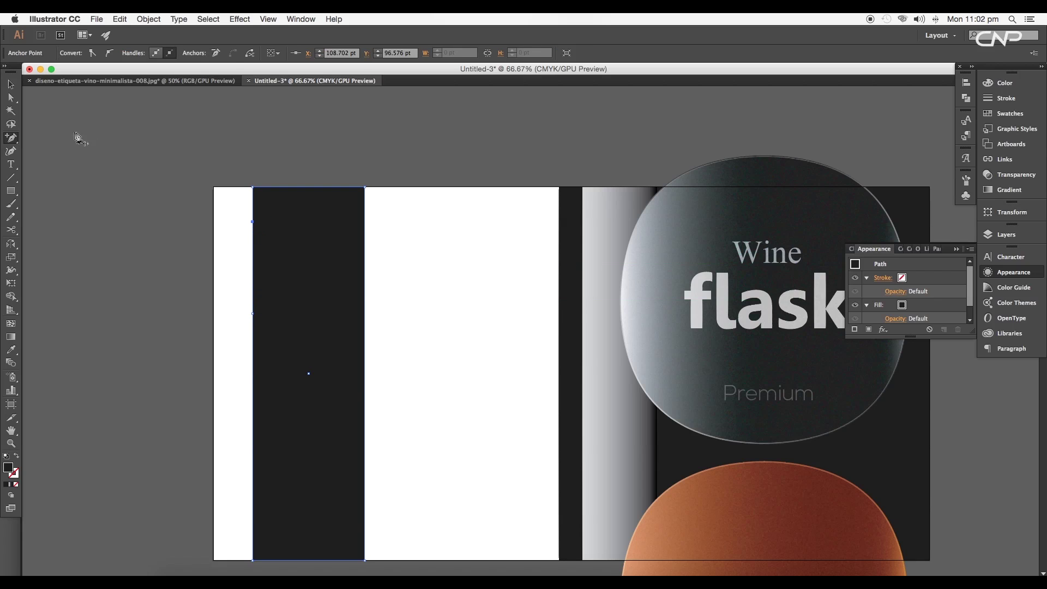
drag(214, 159, 325, 224)
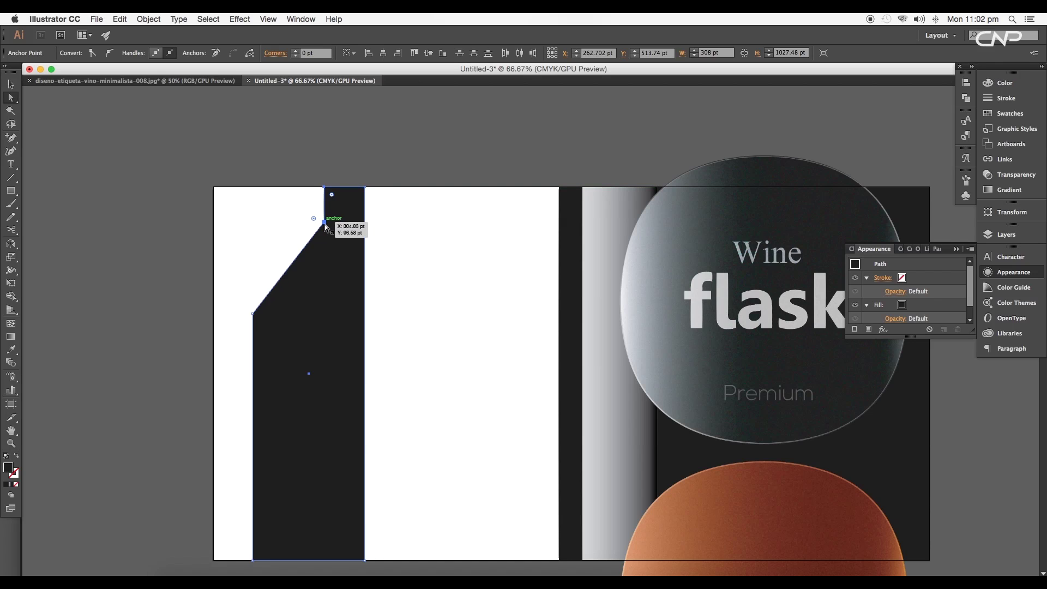
Round the half-bottle's neck corner to about 81 pt and give the shoulder corner a large, smooth curve.
click(325, 223)
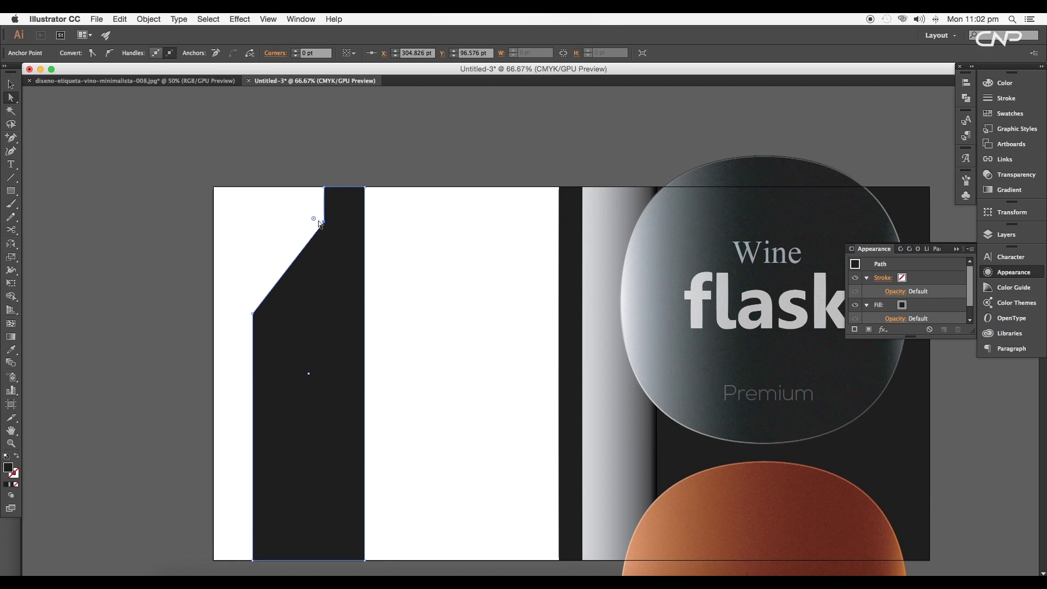
drag(315, 220, 295, 218)
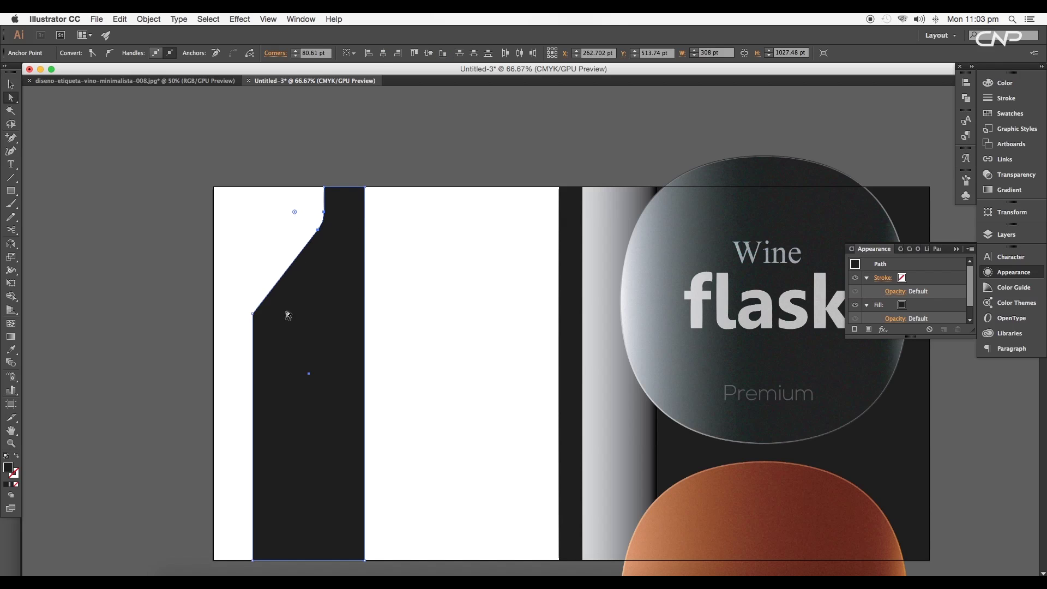
drag(254, 315, 358, 346)
click(272, 213)
Start a 3D Revolve of the half-bottle shape from its Right Edge at 360°, with the preview turned on.
key(super+minus)
key(super+minus)
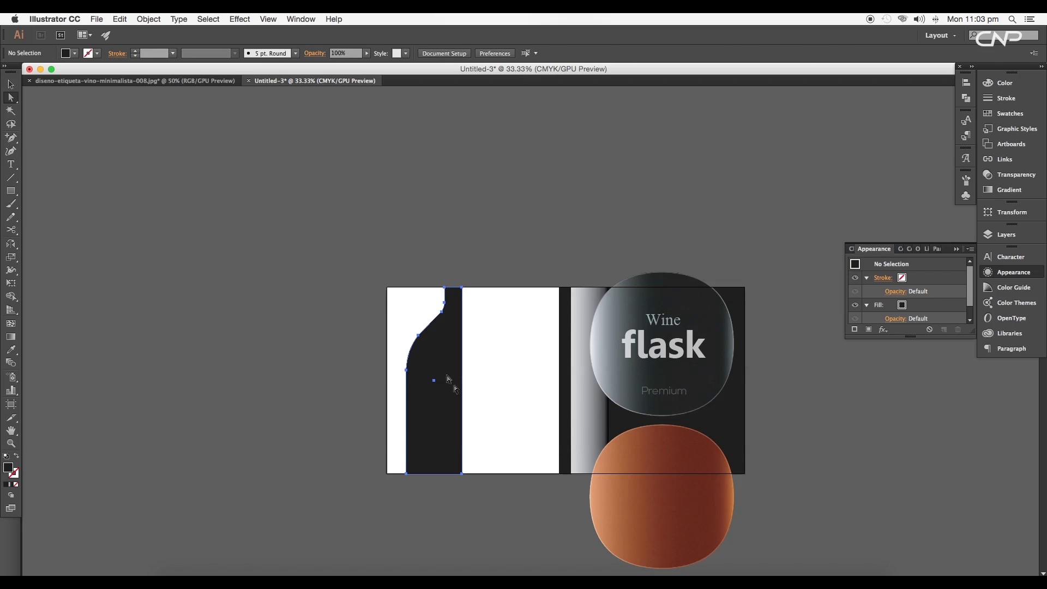
click(448, 377)
click(240, 19)
mouse_move(262, 87)
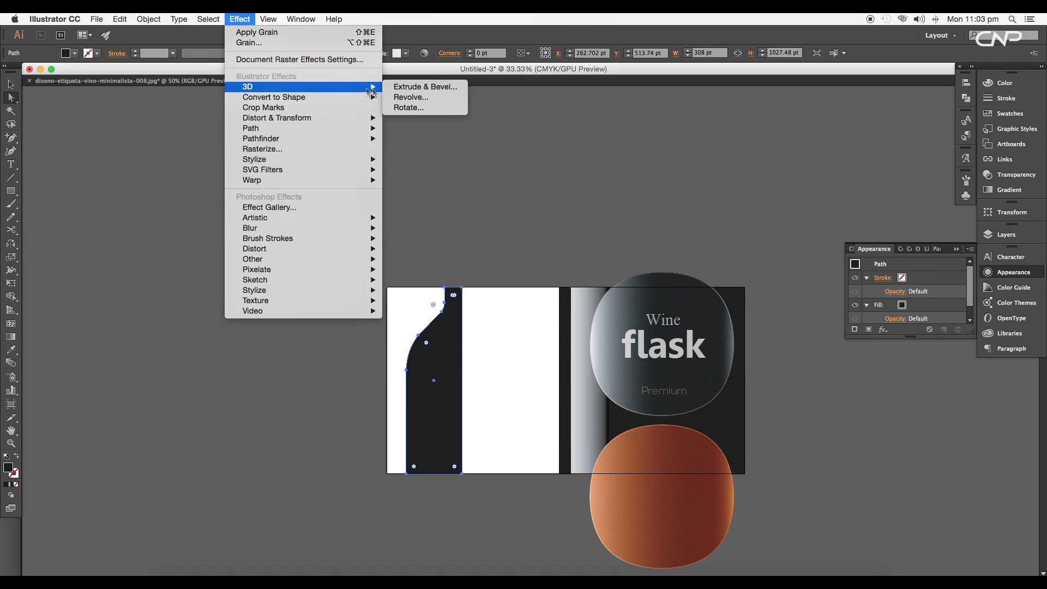
click(405, 98)
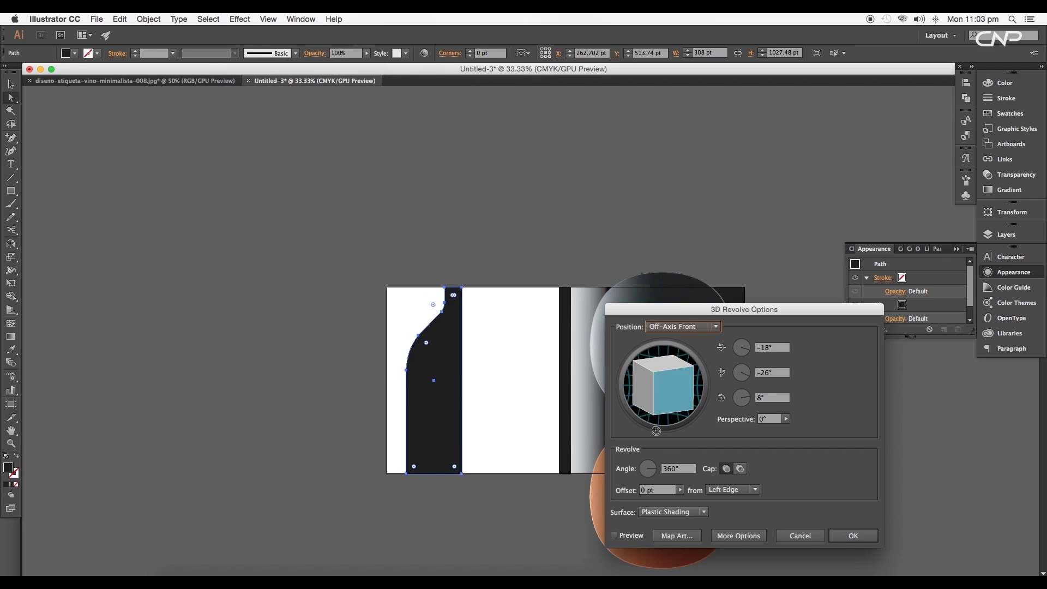
click(725, 489)
click(728, 499)
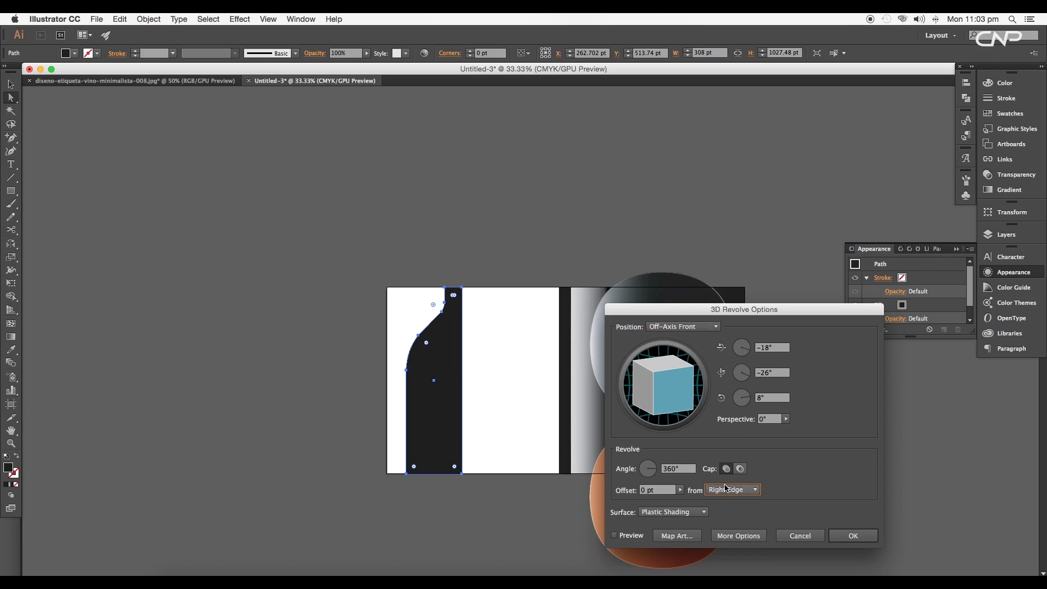
click(615, 536)
Try the Left Edge as the revolve axis and return the setting to Right Edge.
click(733, 490)
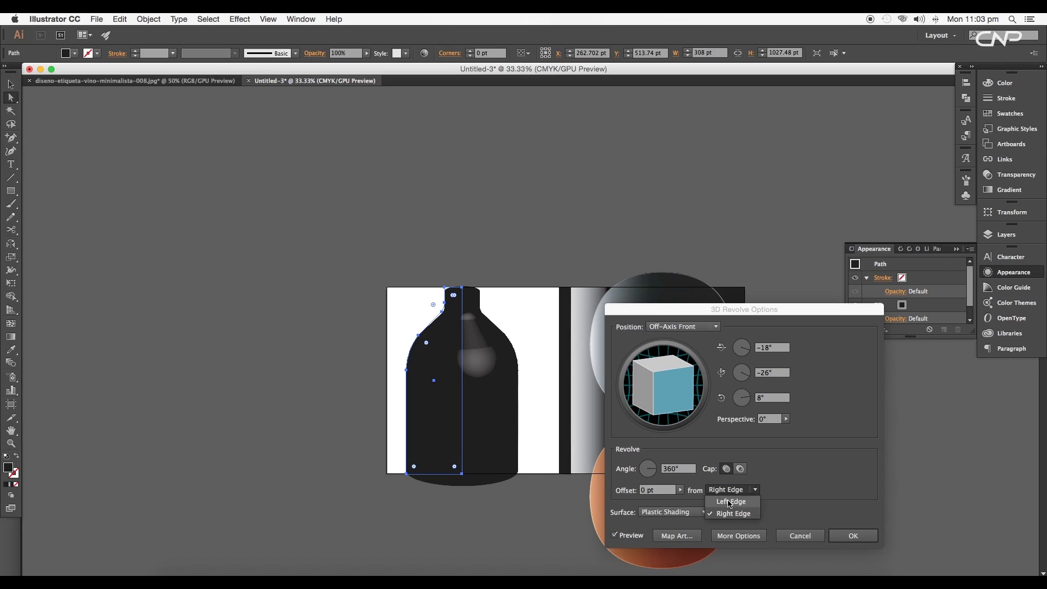
click(731, 502)
click(734, 490)
click(734, 513)
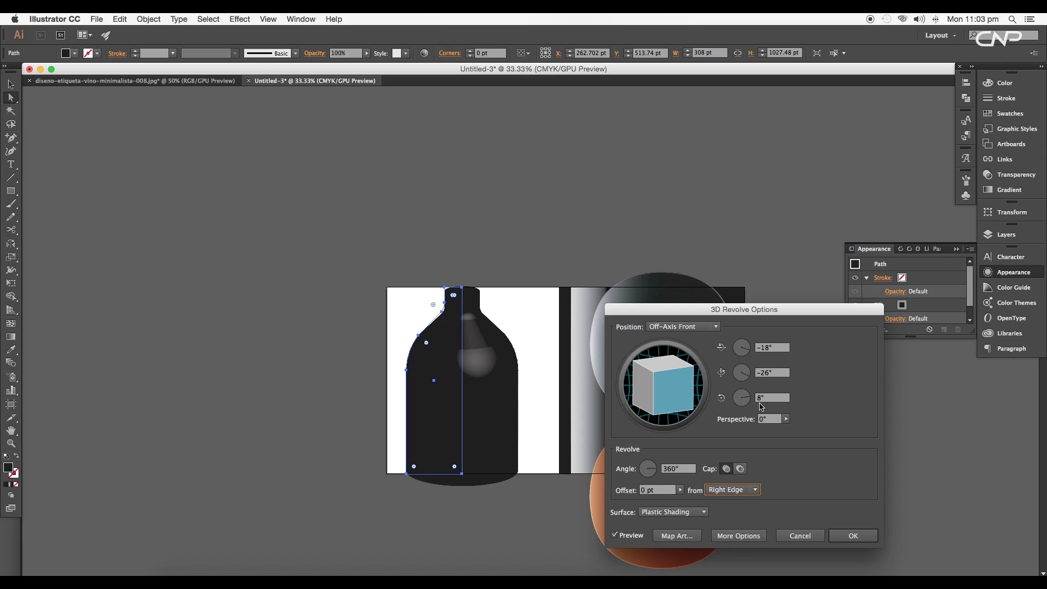
Set the bottle's 3D Revolve rotation angles to 0° for a straight front view and apply the effect.
click(761, 398)
text(0)
drag(776, 374, 755, 349)
text(0)
click(834, 539)
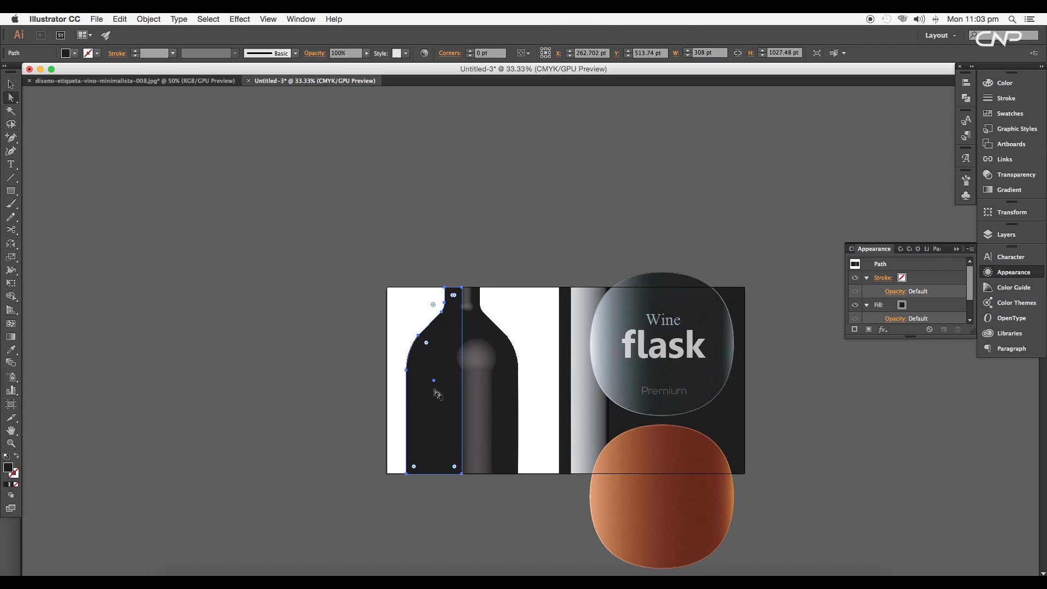
Expand the revolved bottle's appearance and unite it into one silhouette filled with the artboard's dark background colour.
click(147, 19)
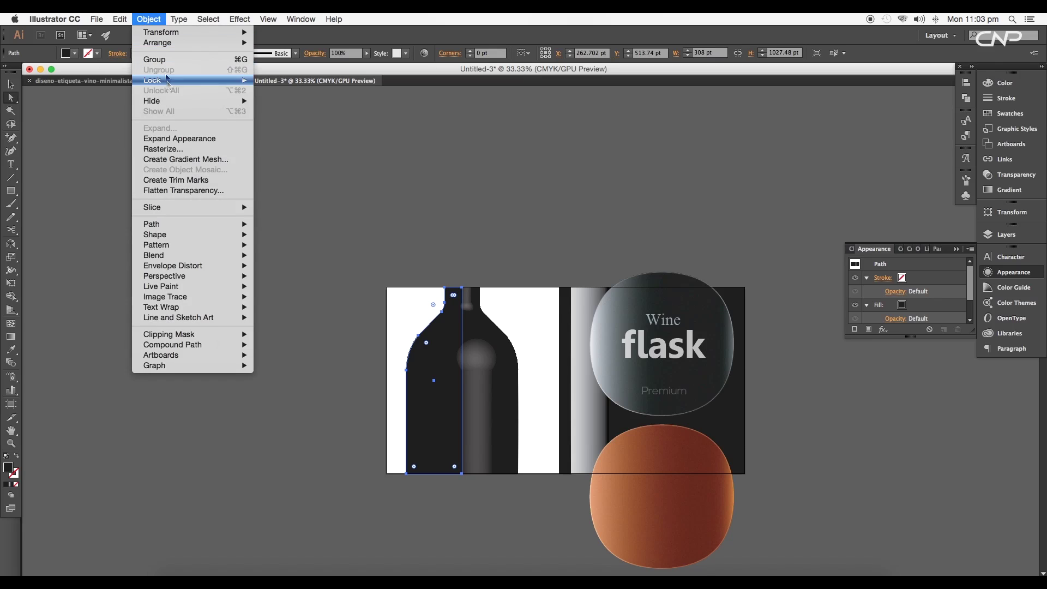
click(177, 138)
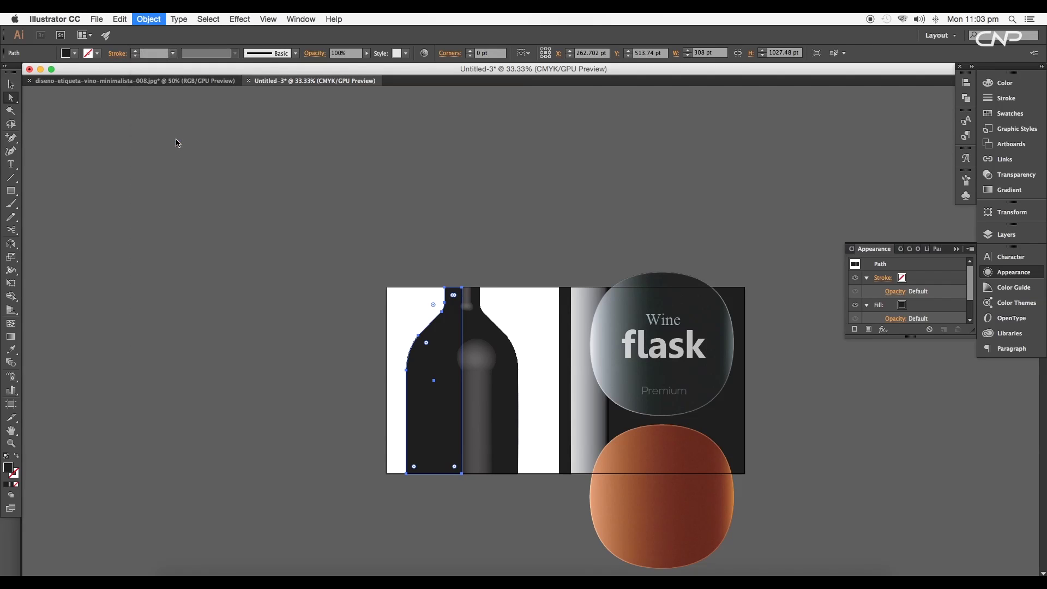
click(965, 100)
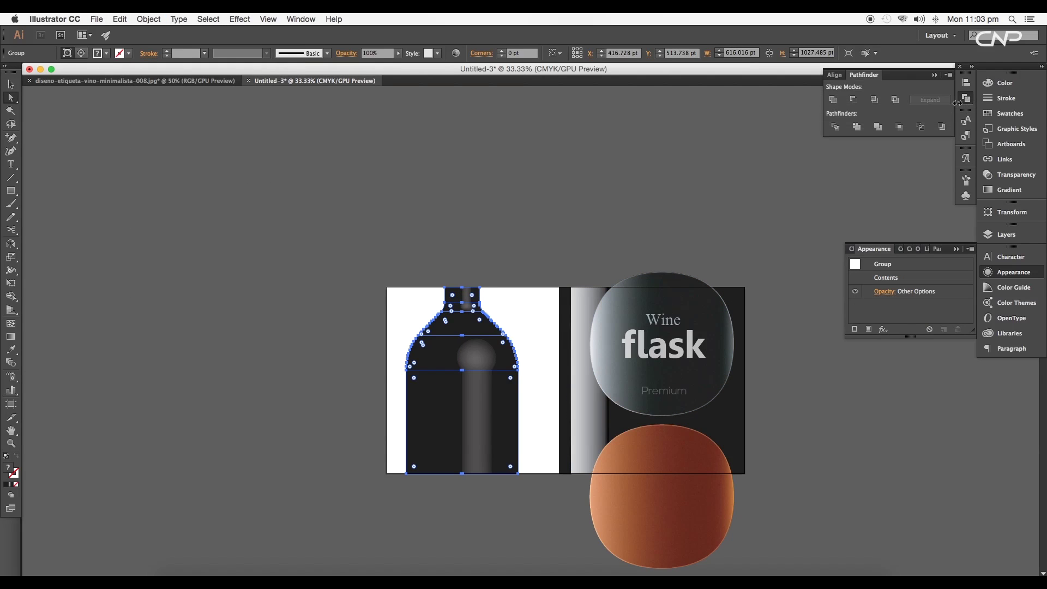
click(834, 101)
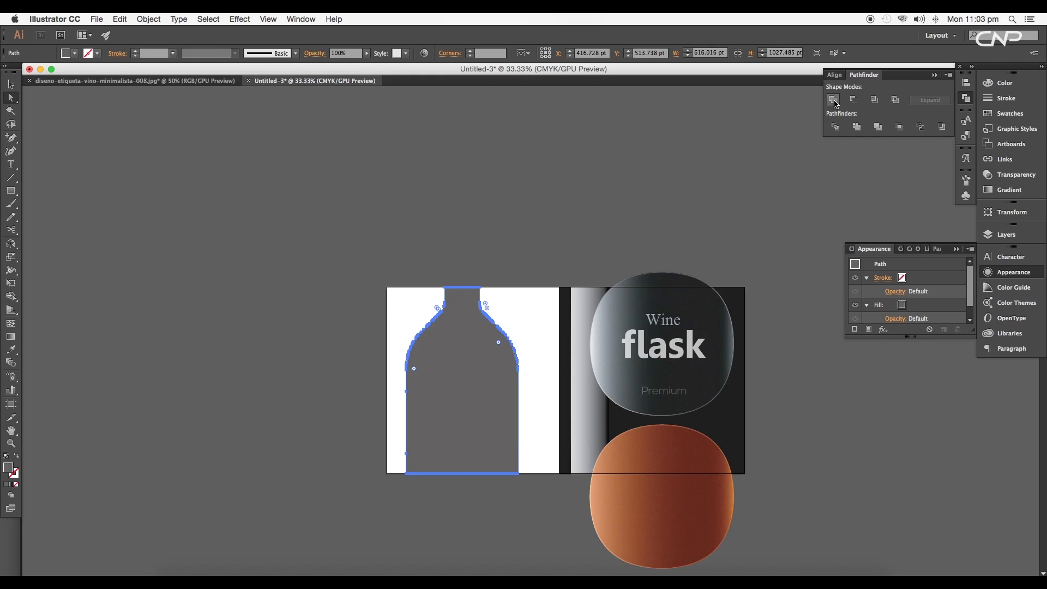
key(i)
click(735, 375)
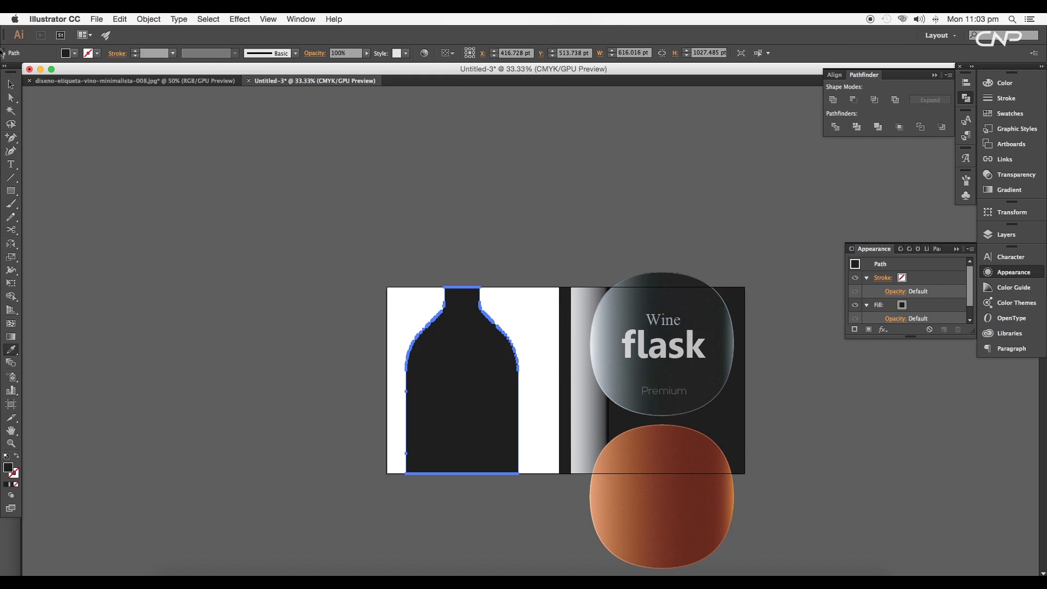
Duplicate the bottle silhouette about 32 pt to the right and fill the copy with the lightest grey.
click(12, 82)
click(103, 152)
scroll(417, 341, up, 1)
drag(492, 326, 435, 227)
click(383, 294)
click(384, 297)
drag(405, 278, 413, 278)
click(77, 53)
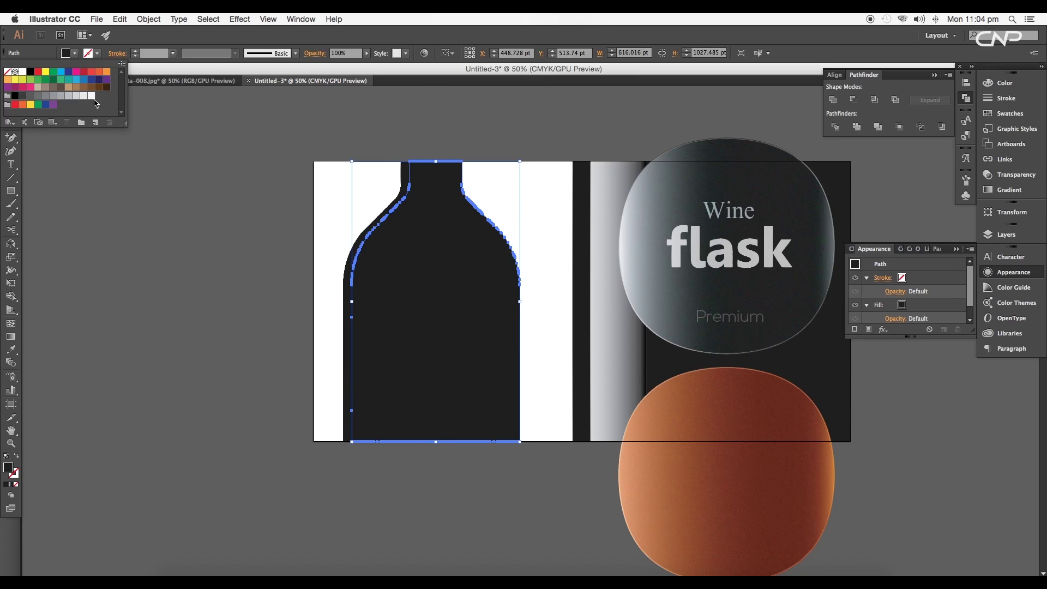
click(92, 96)
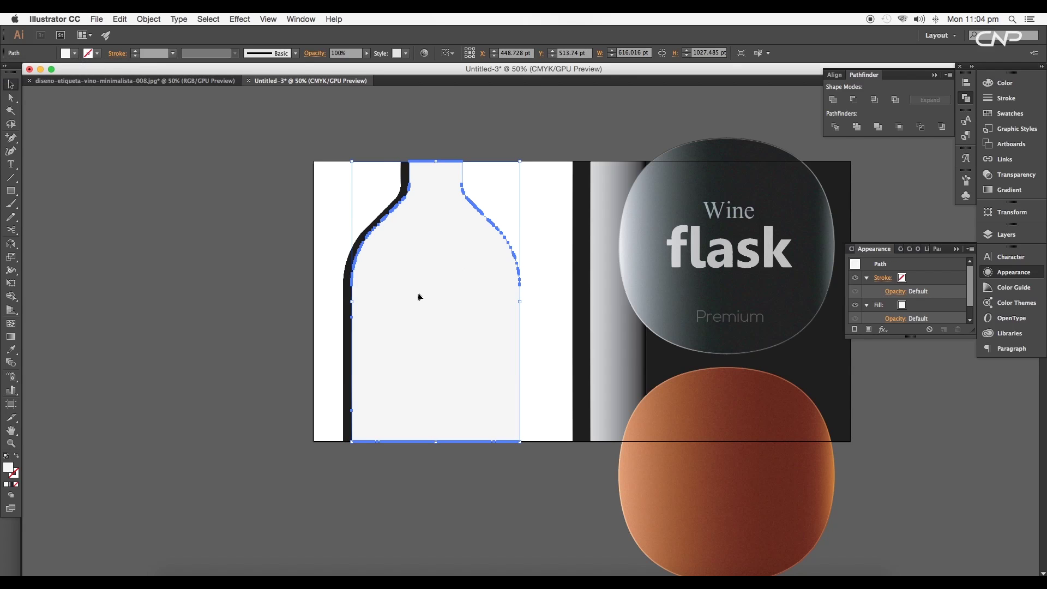
Duplicate the light bottle, narrow the copy to about 484 pt, shift it 40 pt right and subtract it from the light shape.
drag(408, 282, 428, 282)
drag(540, 301, 504, 304)
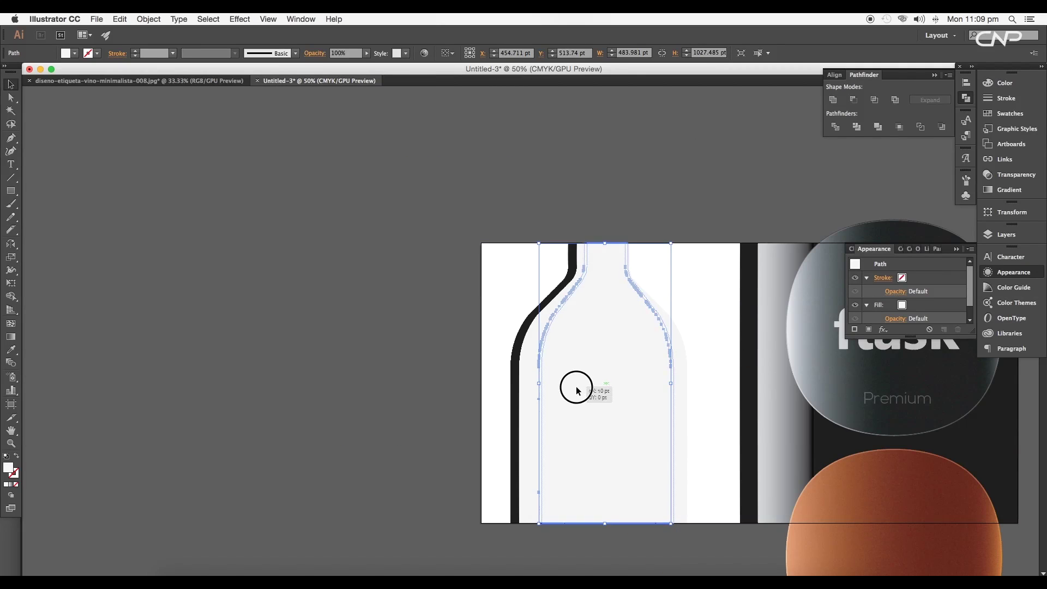
click(578, 386)
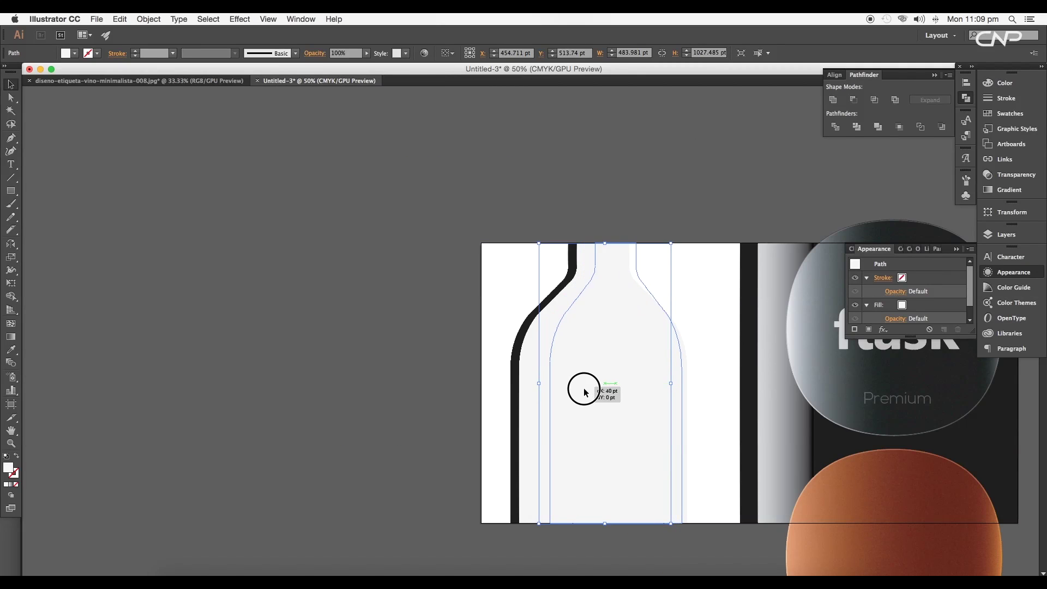
shift+click(538, 393)
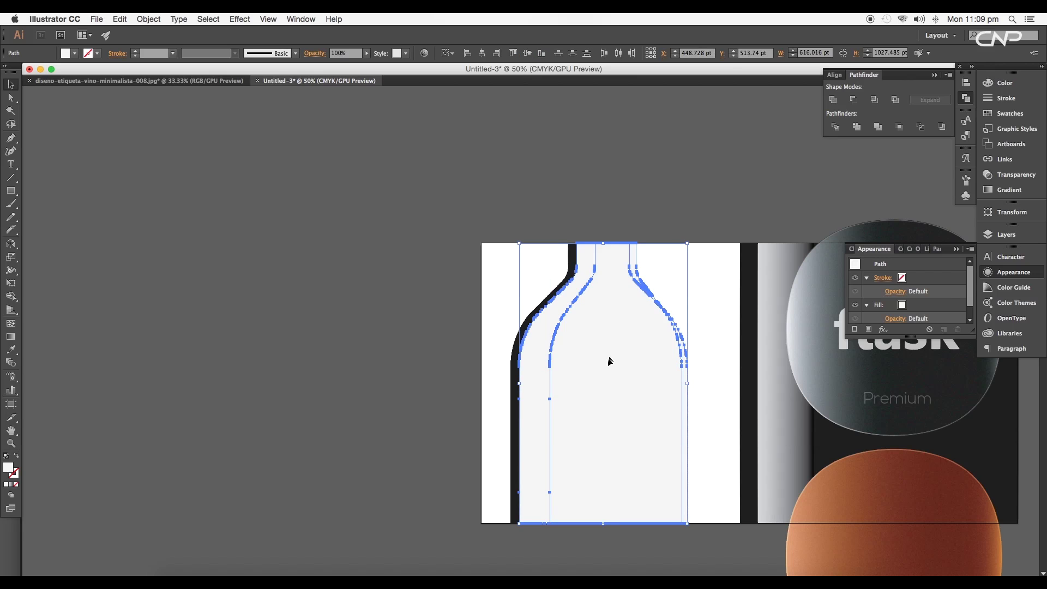
click(853, 101)
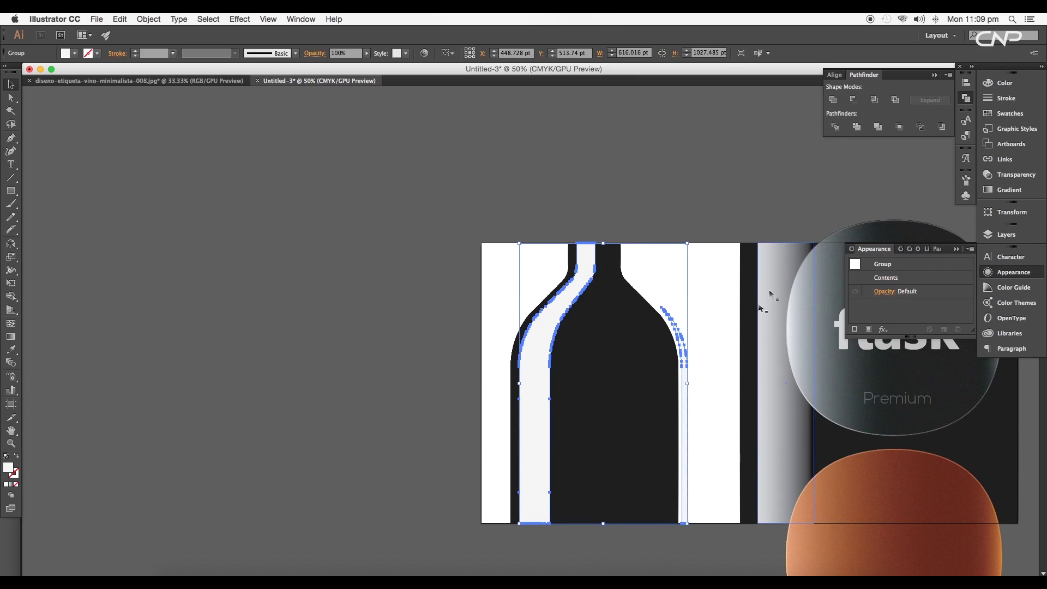
Ungroup the subtracted result and delete the thin sliver along the bottle's right side.
right_click(686, 408)
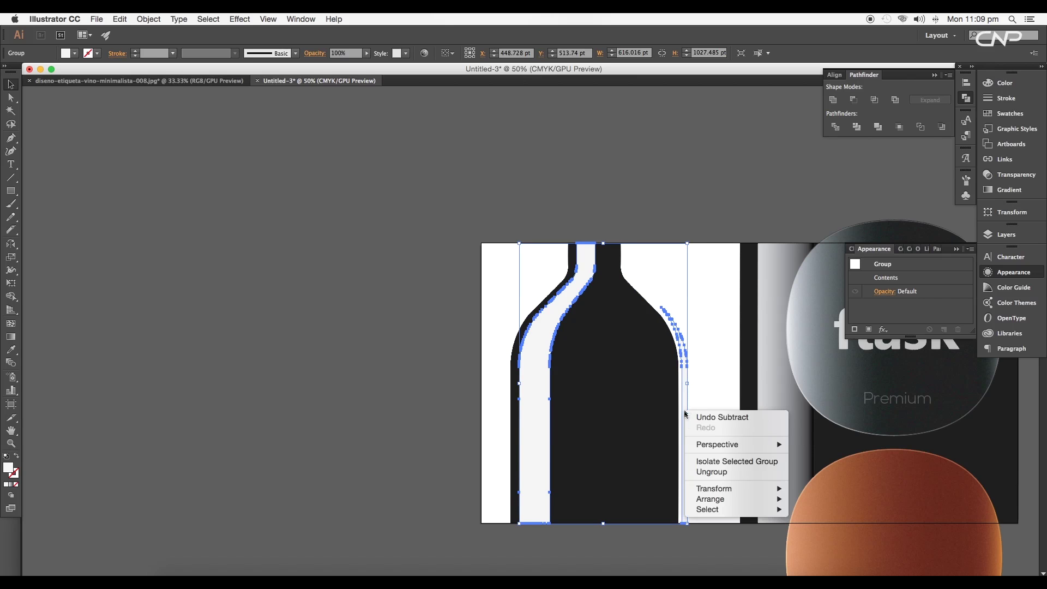
click(702, 472)
click(694, 416)
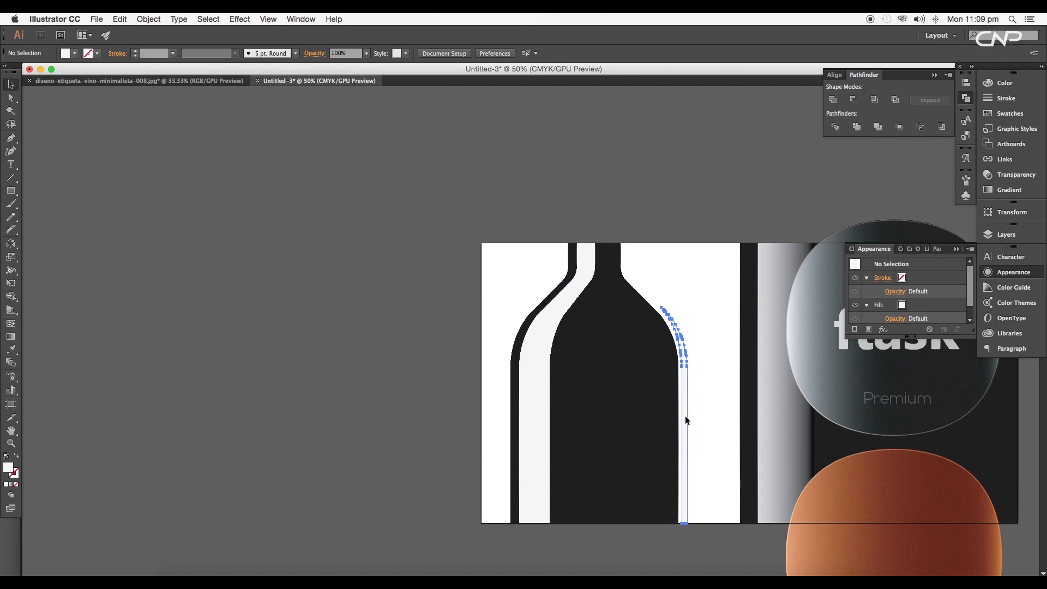
click(685, 417)
key(Delete)
Cut the left highlight strip across the upper shoulder with the Knife and delete the piece between neck and body.
click(543, 355)
drag(11, 230, 44, 256)
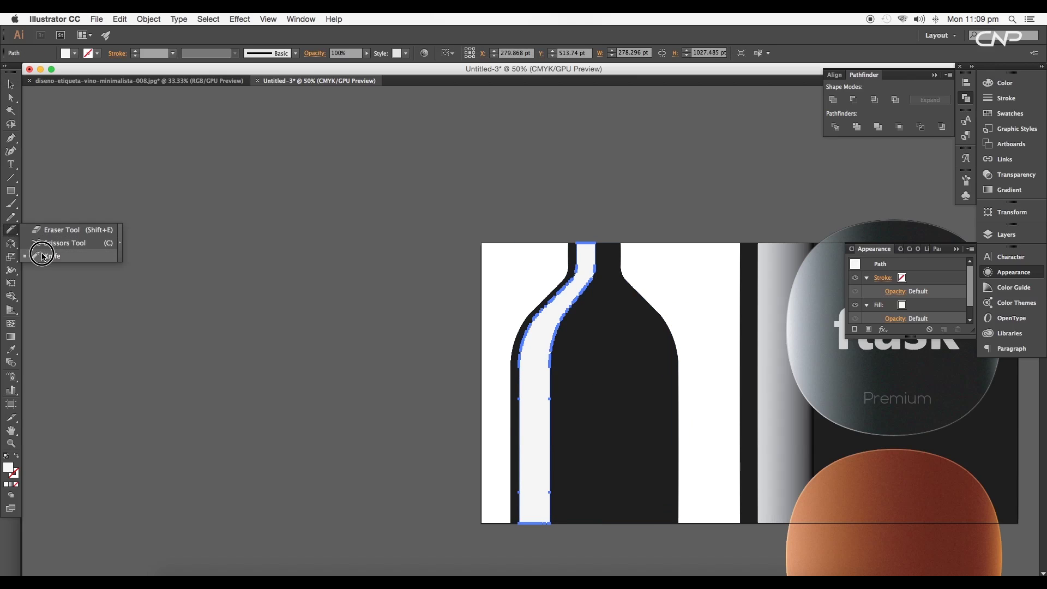
drag(546, 304, 577, 283)
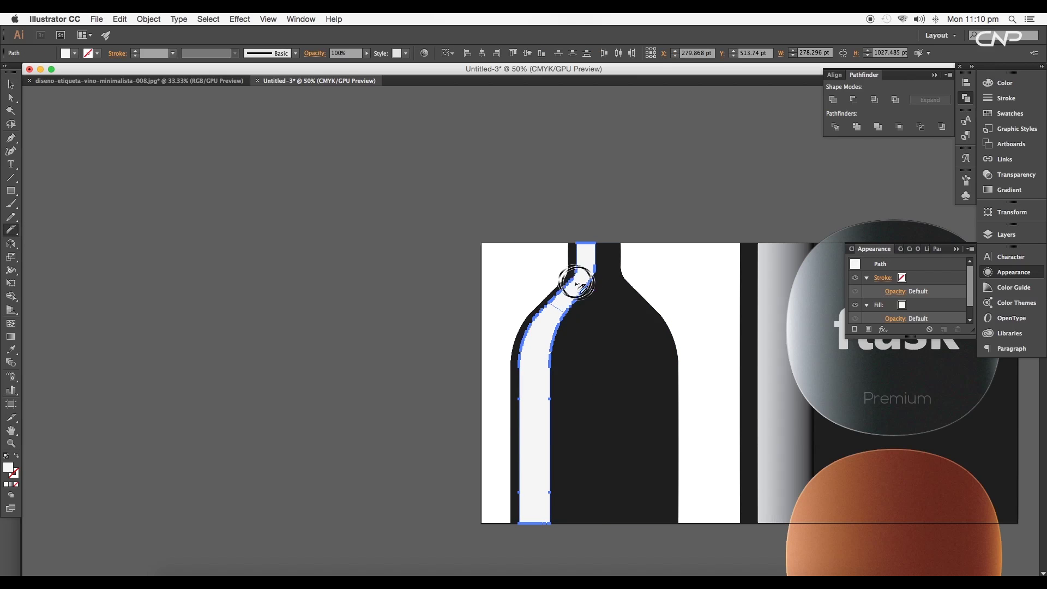
key(v)
click(547, 287)
click(562, 297)
key(Delete)
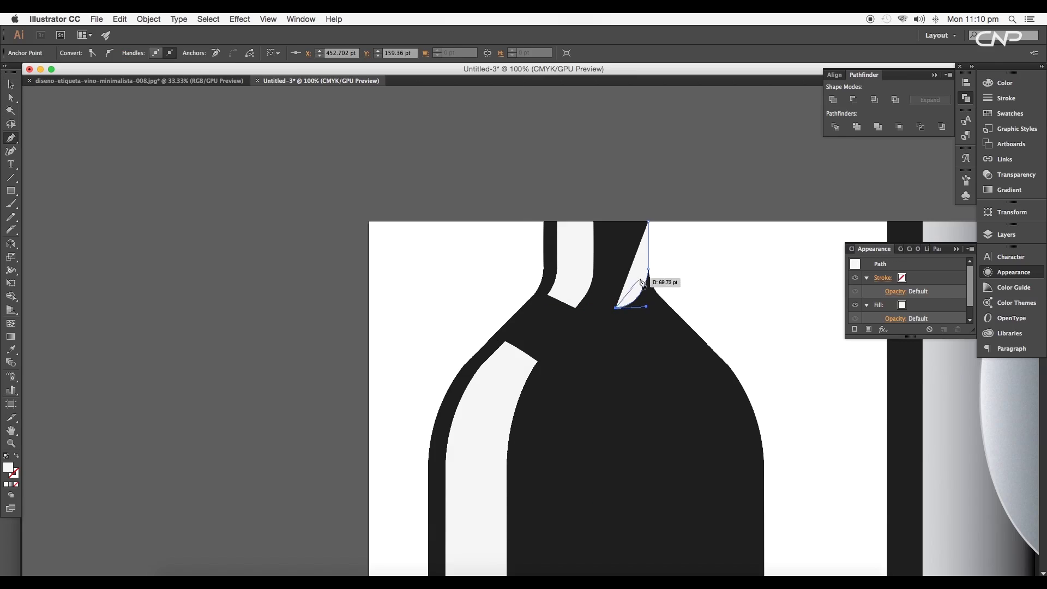
Draw curved light highlights along the neck's right edge and the bottle's right shoulder with the Pen tool.
drag(648, 269, 644, 235)
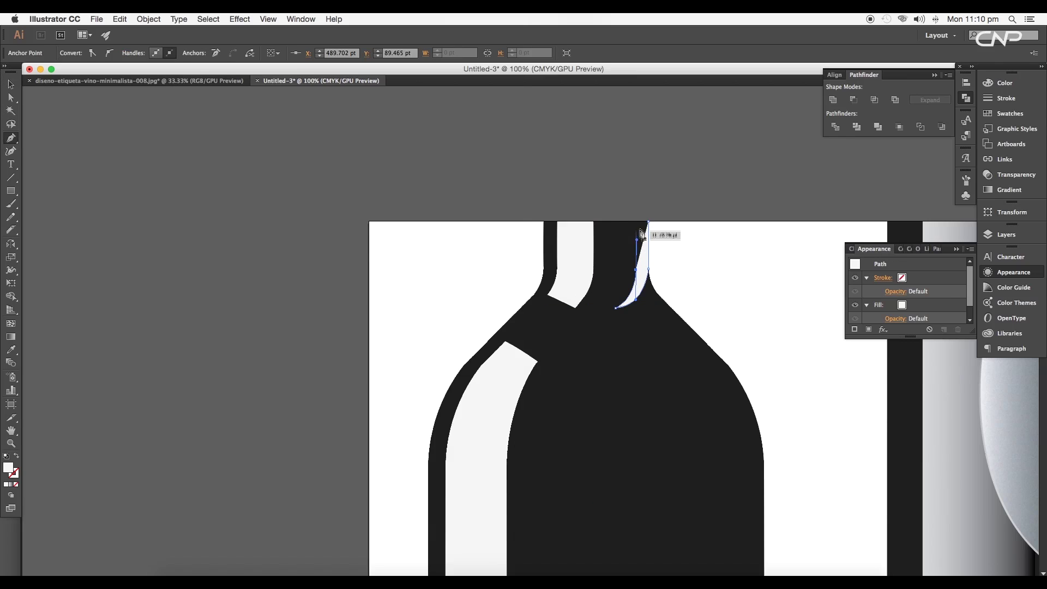
click(648, 221)
scroll(656, 253, down, 3)
scroll(689, 313, down, 3)
click(707, 344)
drag(670, 291, 628, 276)
scroll(703, 346, up, 1)
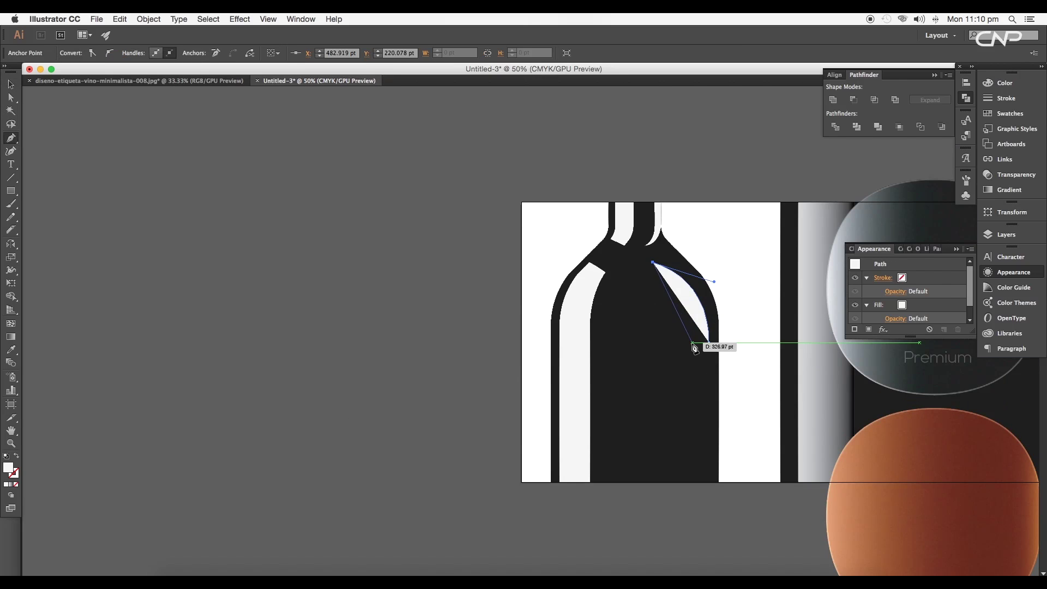
drag(692, 342, 693, 371)
drag(699, 352, 706, 352)
click(709, 342)
Reshape the lower end of the right shoulder highlight into a narrower, rounded tip by moving its anchor points.
drag(655, 357, 654, 351)
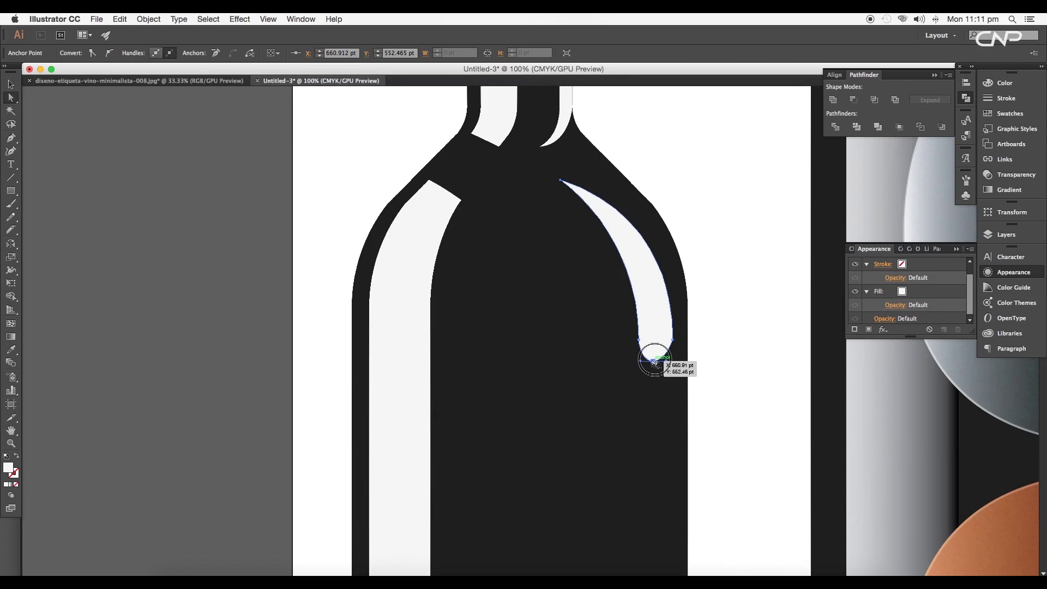
drag(641, 339, 646, 338)
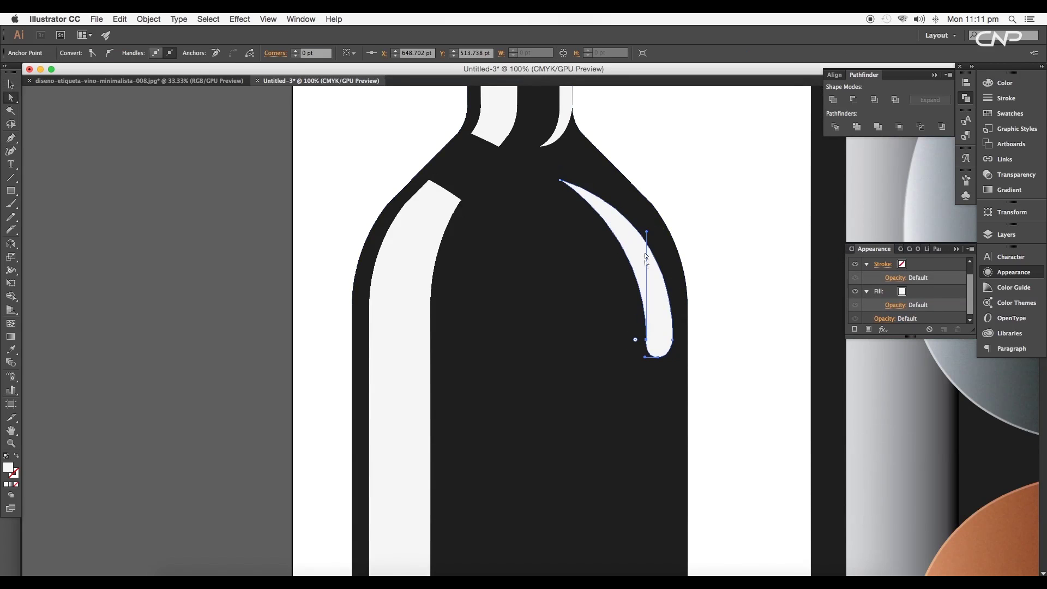
click(496, 312)
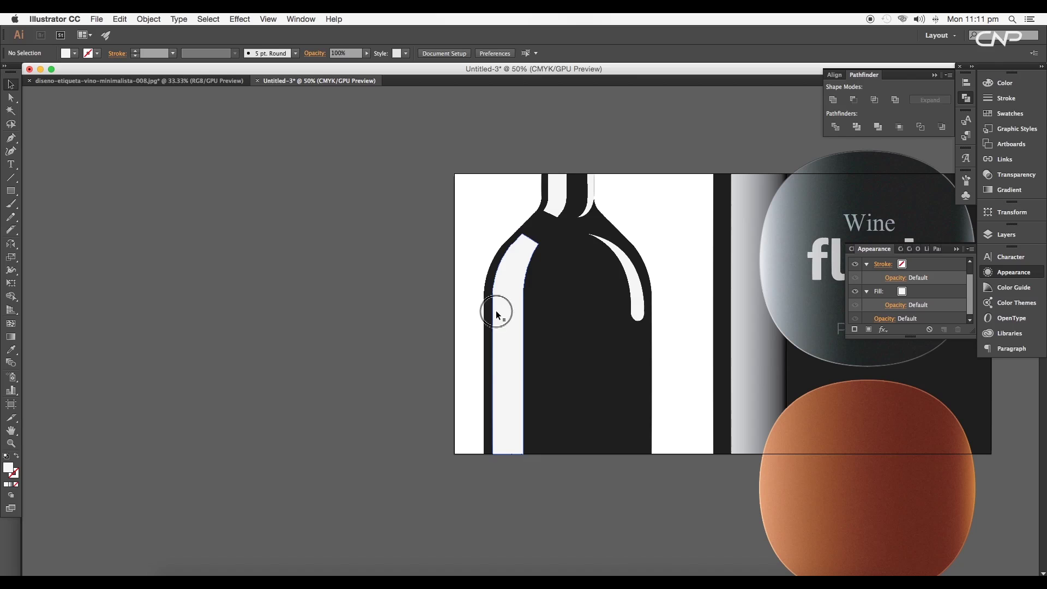
Select all four bottle highlights and give them the grey gradient of the vertical strip beside the large labels.
click(497, 315)
shift+click(557, 202)
shift+click(593, 213)
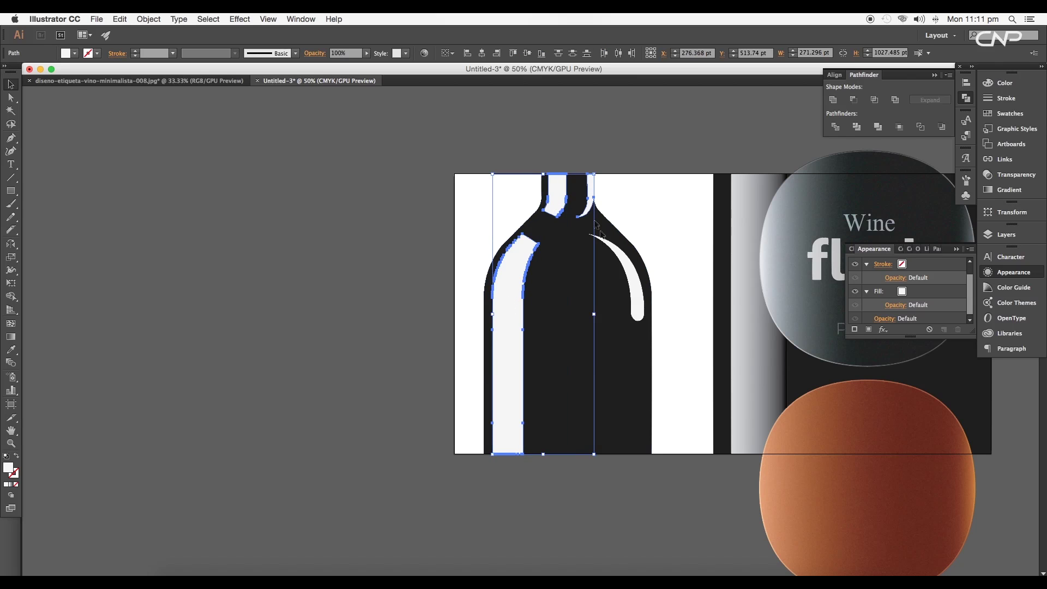
shift+click(627, 270)
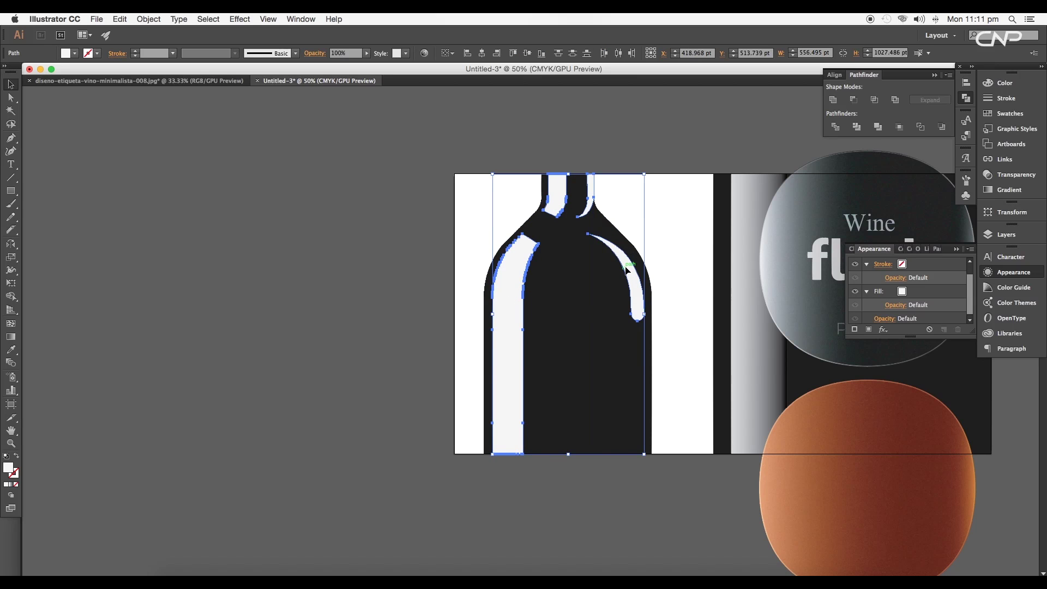
shift+click(756, 319)
key(i)
click(740, 345)
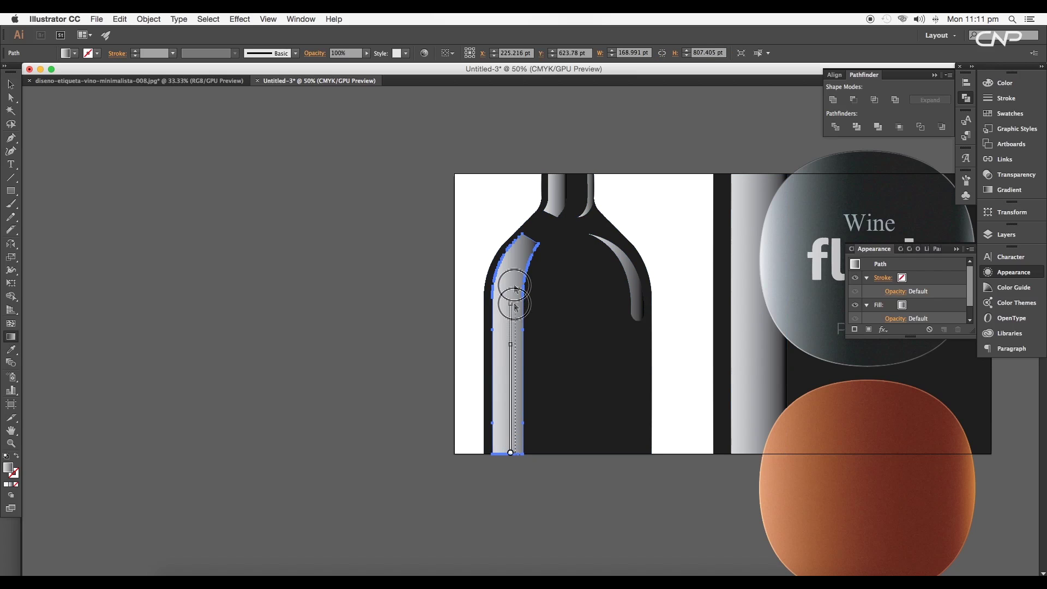
Redirect the gradients along each highlight so they darken toward the curve between neck and shoulder.
drag(514, 299, 516, 240)
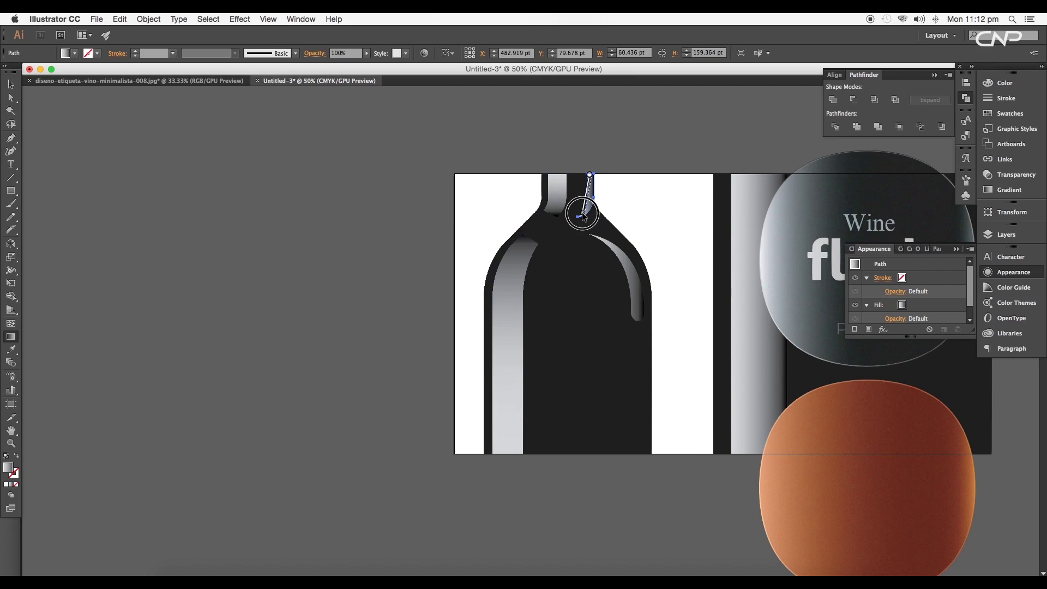
click(602, 232)
drag(601, 231, 588, 229)
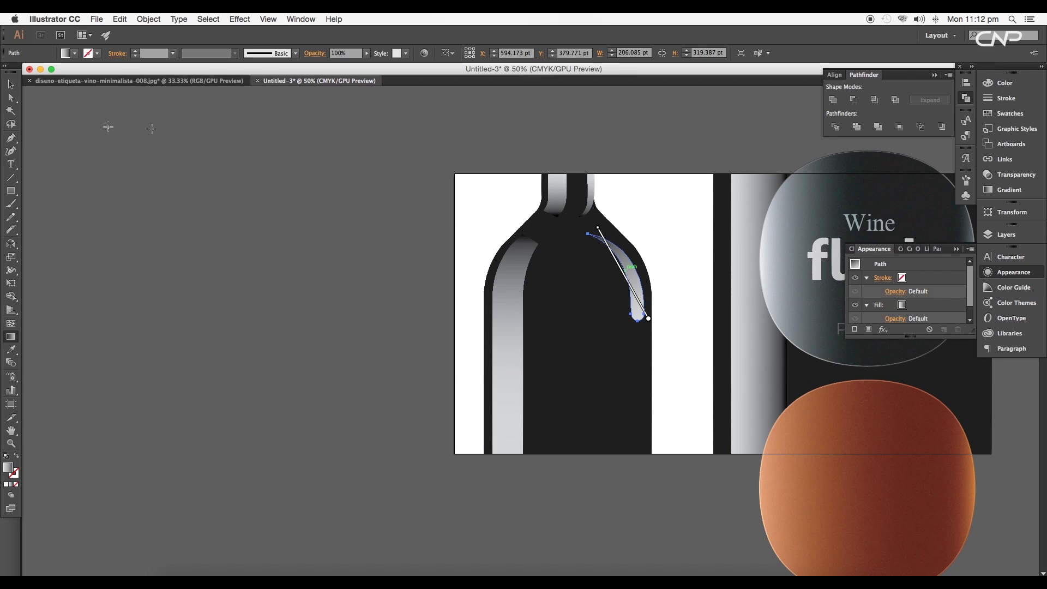
click(11, 84)
click(313, 250)
Select the bottle with its highlights and stretch it slightly wider toward its right side.
key(super+minus)
key(super+minus)
drag(456, 210, 626, 404)
drag(619, 313, 571, 320)
click(558, 213)
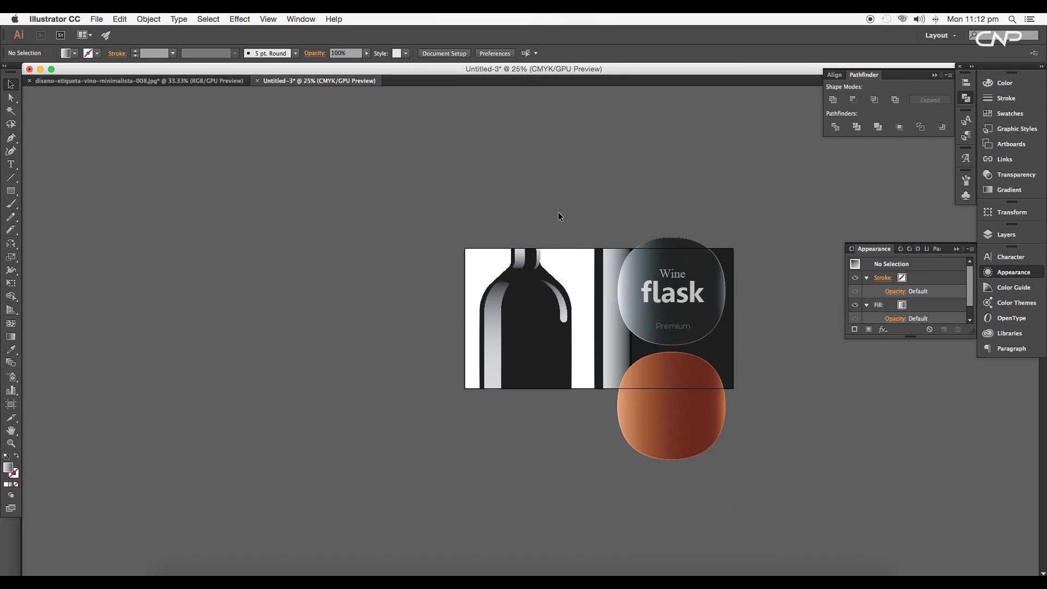
Copy both labels and their text in front of the bottle, then scale the copies to about 492 pt wide and position them.
scroll(558, 214, up, 1)
scroll(559, 213, up, 3)
scroll(555, 229, down, 3)
drag(739, 458, 628, 196)
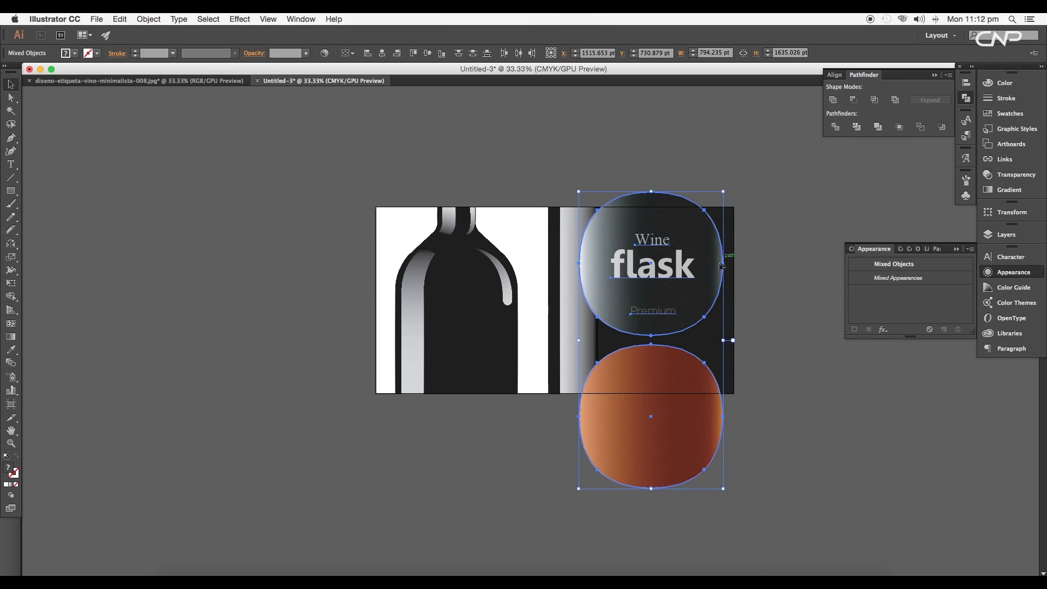
drag(697, 292, 503, 346)
right_click(483, 381)
mouse_move(521, 473)
click(608, 472)
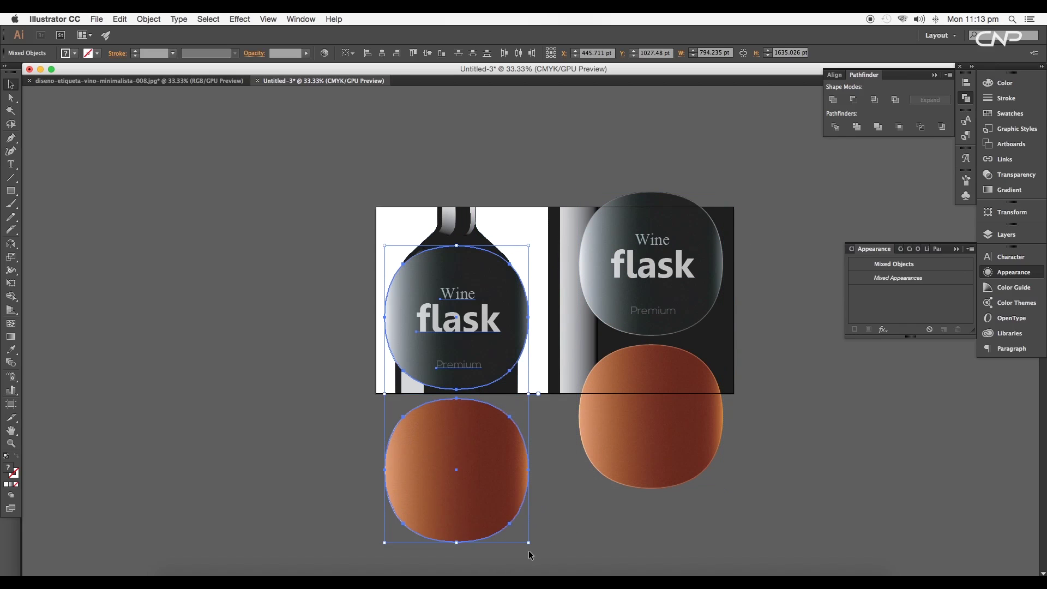
drag(528, 545, 490, 431)
drag(440, 296, 466, 315)
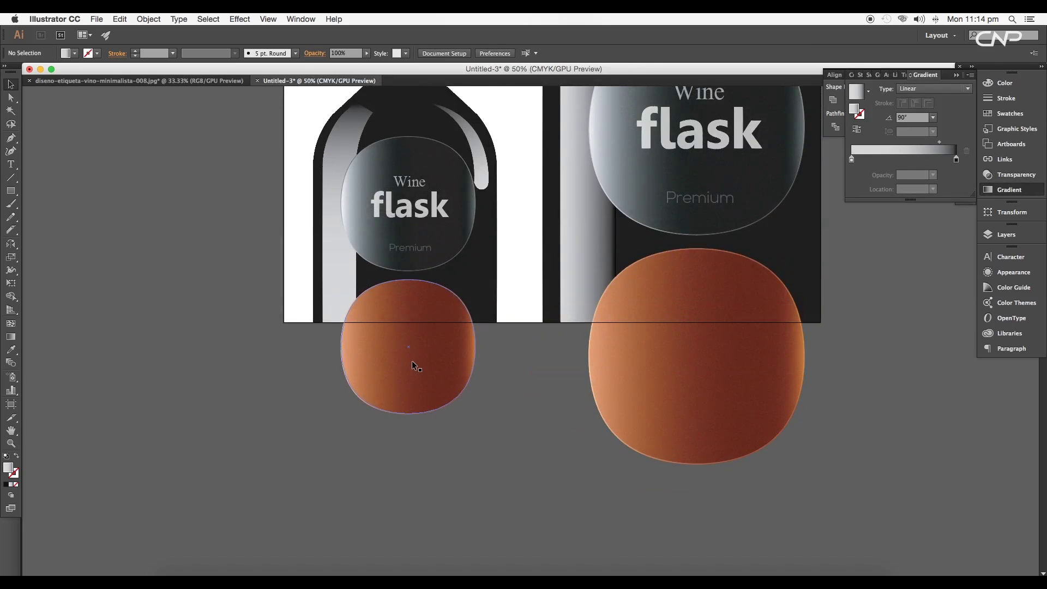
Recolour the small orange label's gradient in greyscale, with a white first stop and a dark grey middle stop.
click(424, 340)
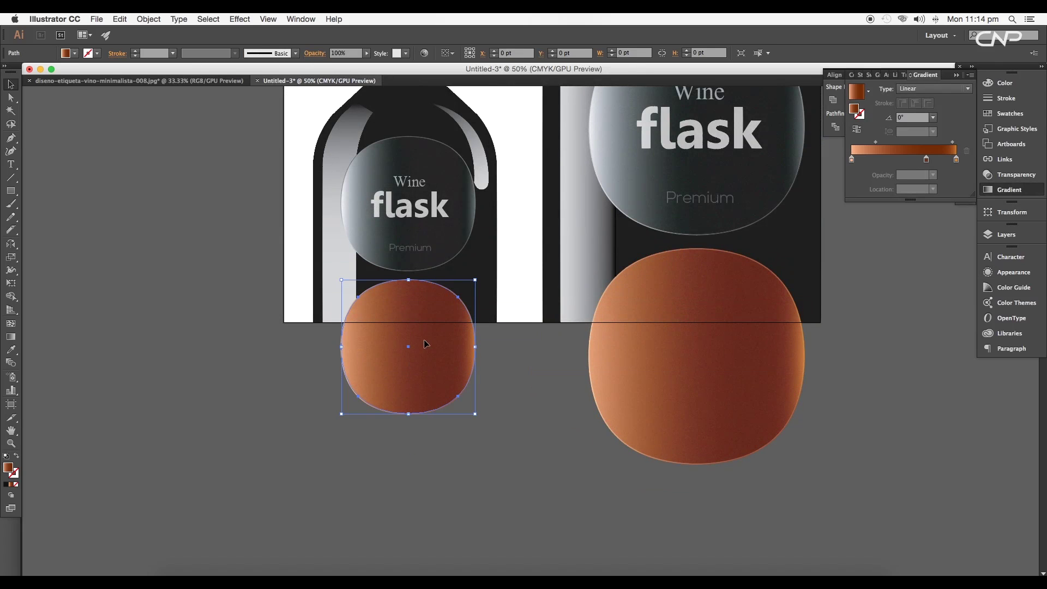
double_click(927, 159)
click(832, 254)
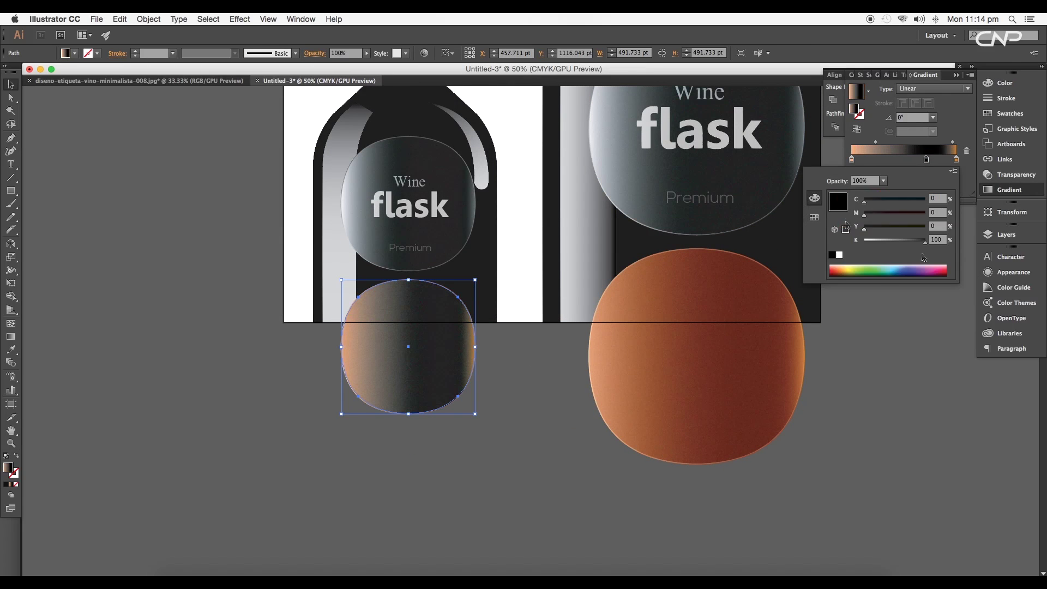
drag(924, 242, 864, 242)
double_click(957, 159)
click(832, 255)
double_click(852, 159)
click(839, 255)
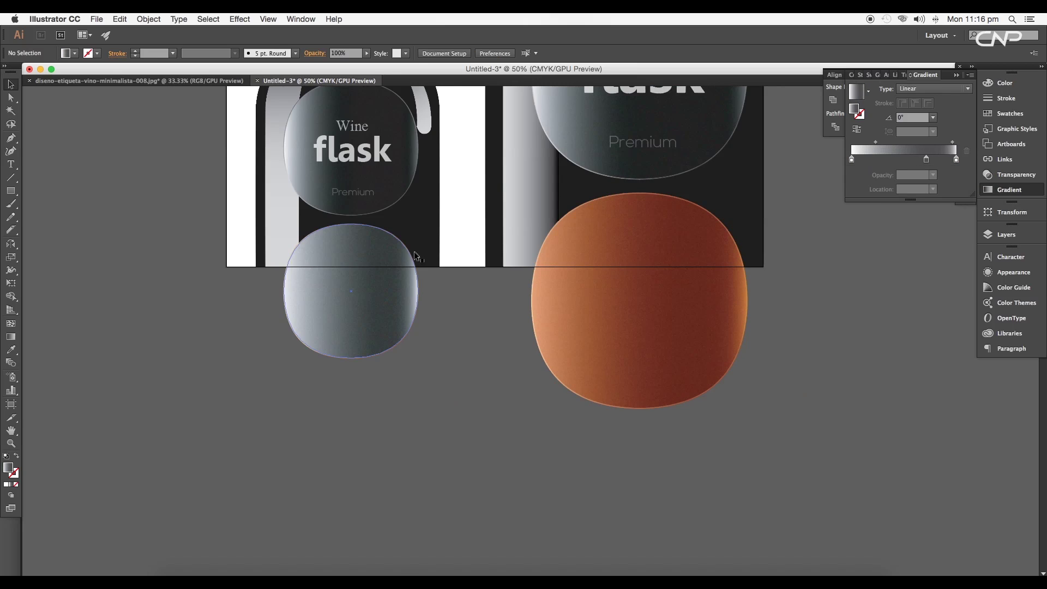
scroll(409, 253, up, 4)
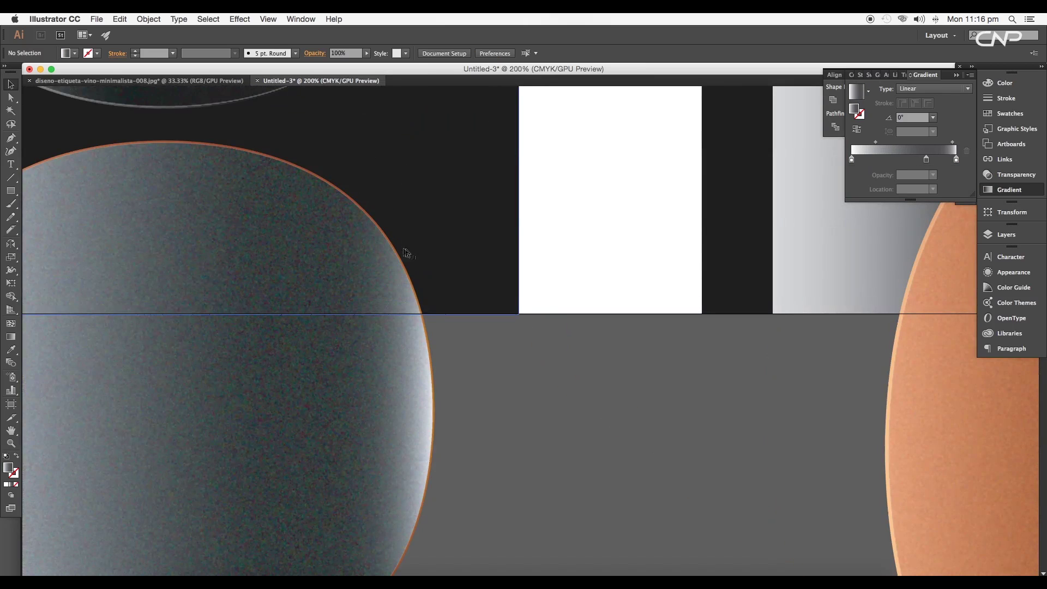
Recolour the thin orange rim behind the small lower label with the label's greyscale gradient.
click(397, 241)
key(i)
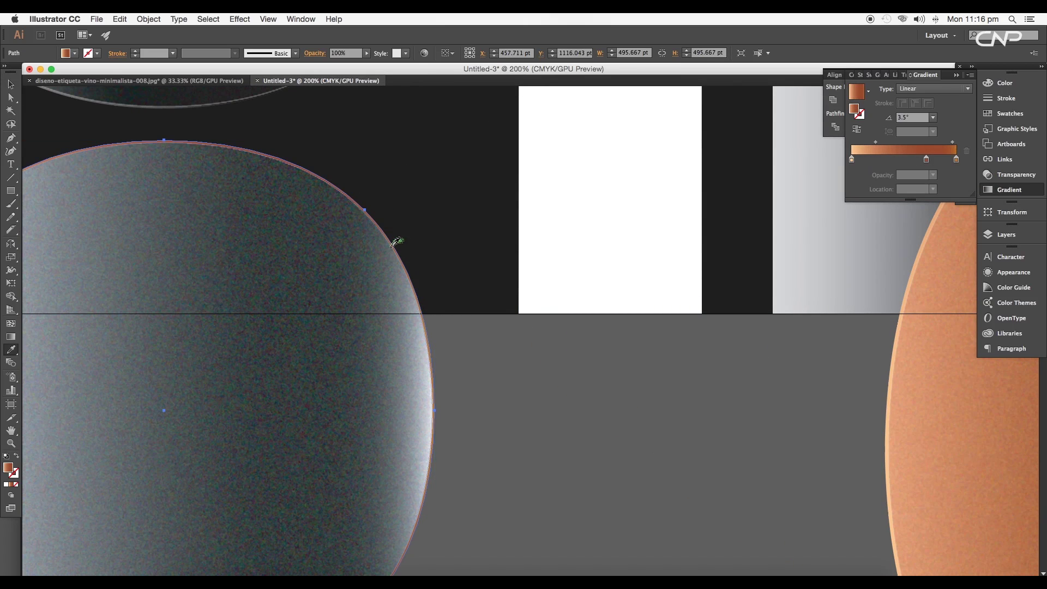
scroll(397, 241, up, 1)
click(377, 379)
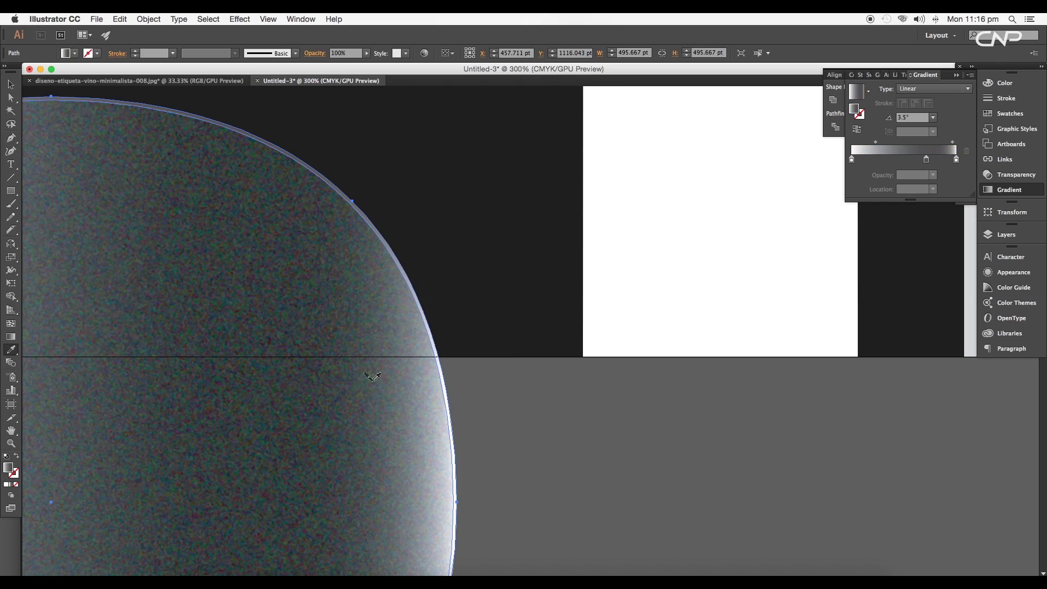
scroll(372, 376, down, 3)
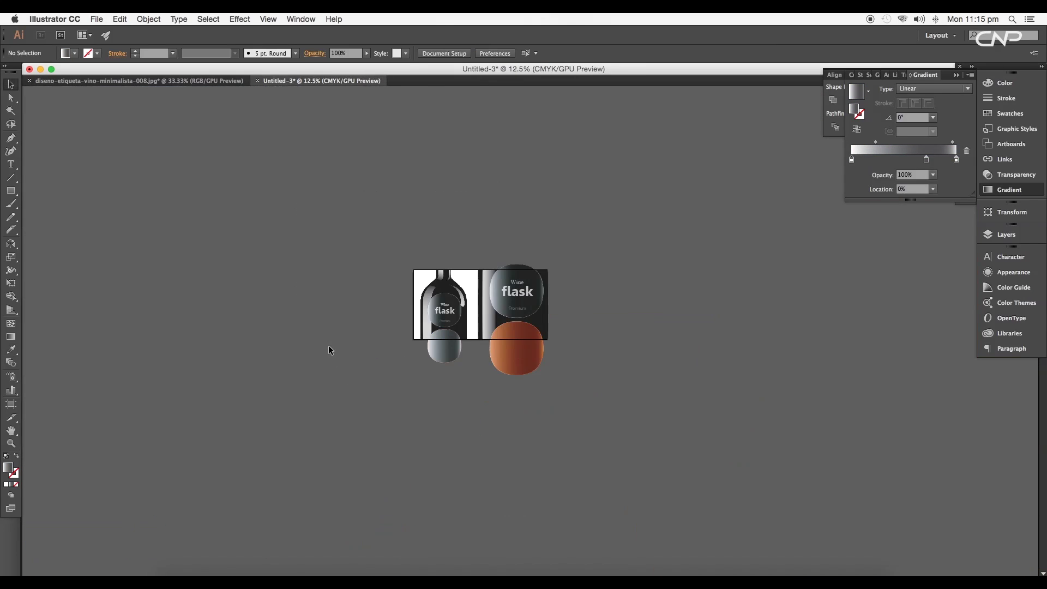
Apply a Gaussian Blur with a 12.9-pixel radius to the bottle together with its small labels and text.
scroll(463, 362, up, 1)
drag(476, 357, 462, 383)
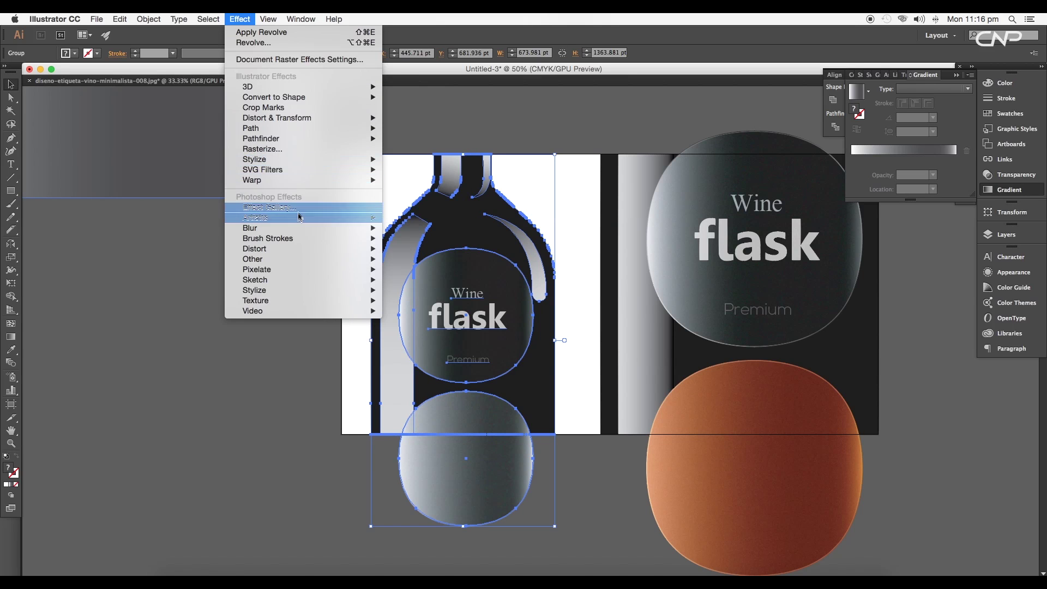
mouse_move(329, 229)
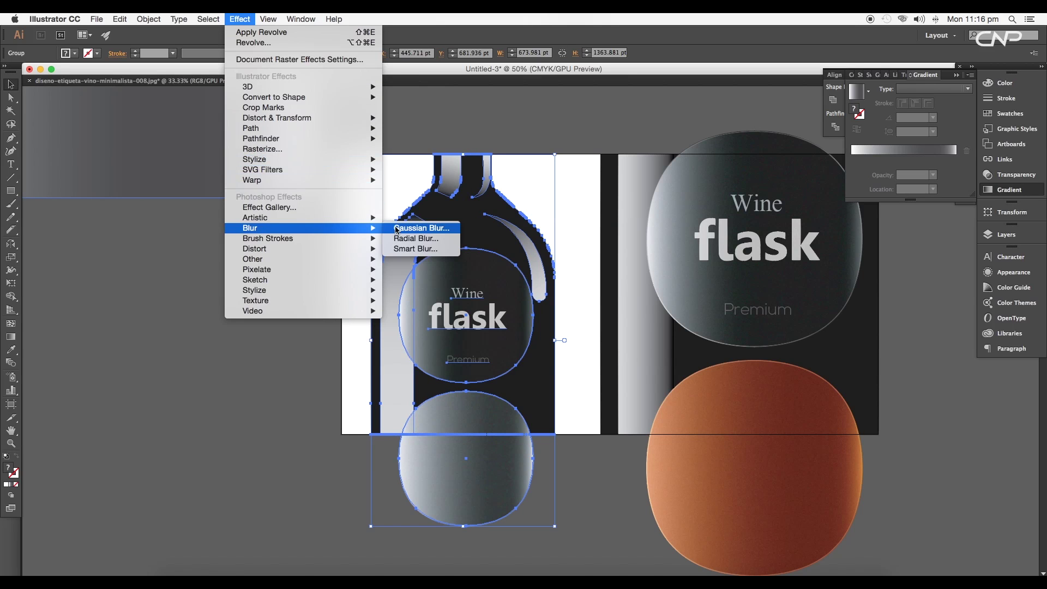
click(422, 228)
drag(598, 369, 604, 369)
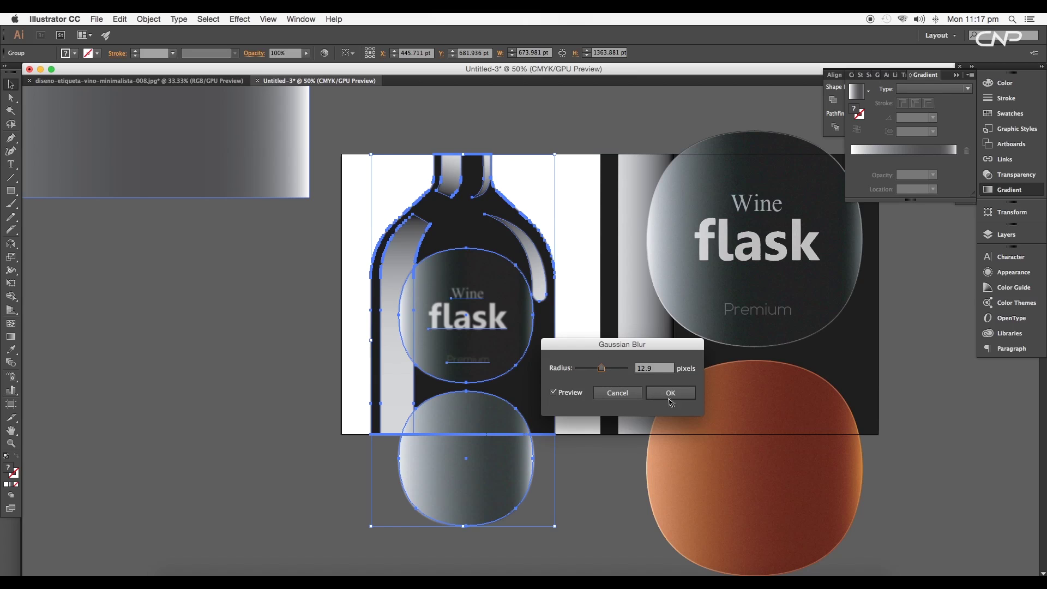
click(670, 393)
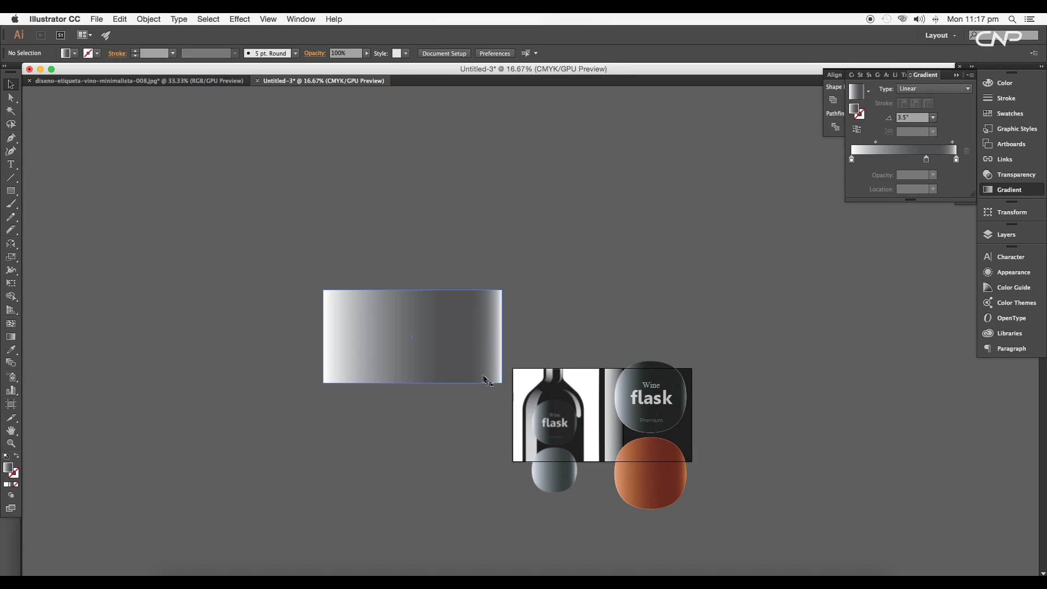
Move the loose gradient rectangle farther from the artboard and select the bottle, backdrop and label artwork.
drag(473, 373, 373, 274)
drag(517, 345, 705, 481)
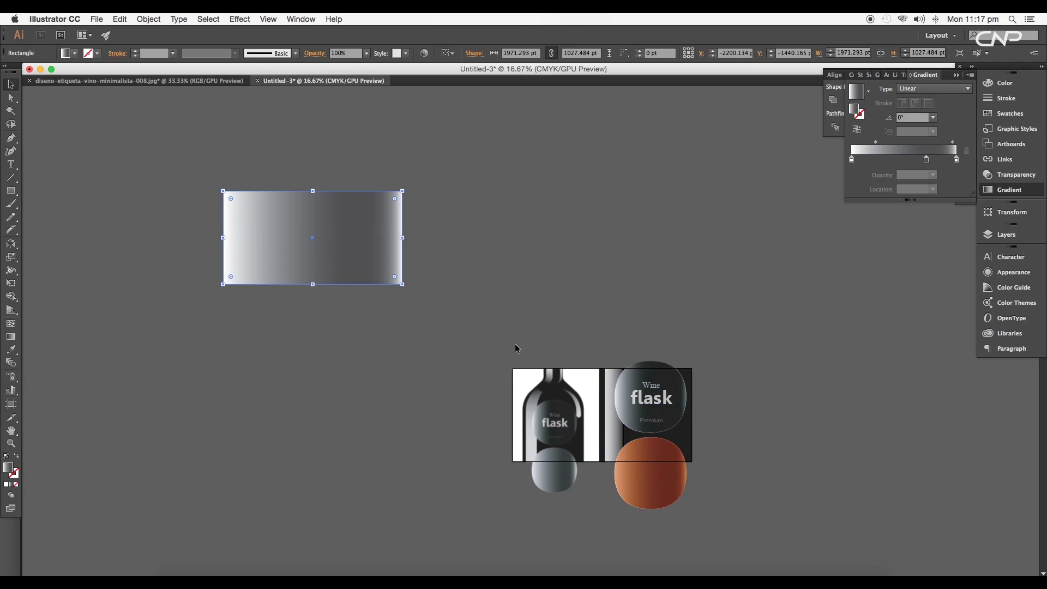
drag(515, 346, 703, 482)
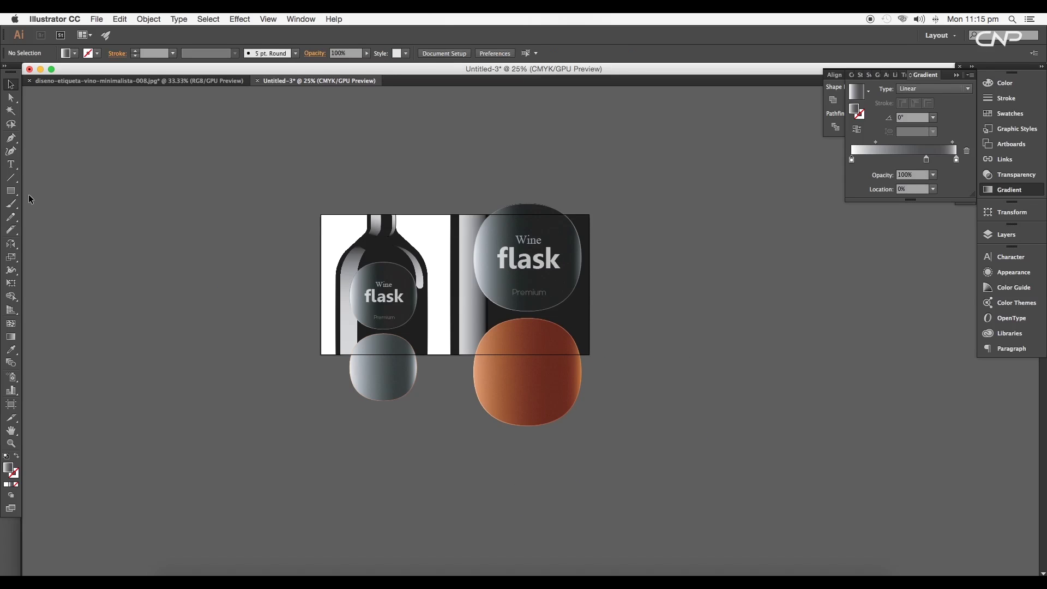
Draw a rectangle of about 1971 by 1027 pt covering the artboard and use it as a clipping mask for all the artwork.
click(11, 191)
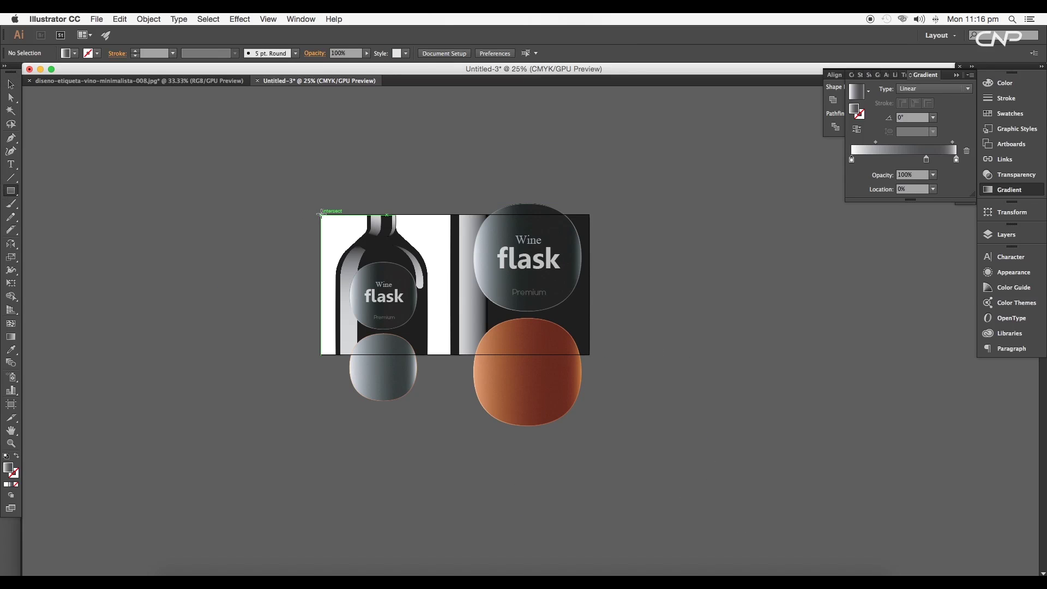
drag(320, 215, 589, 355)
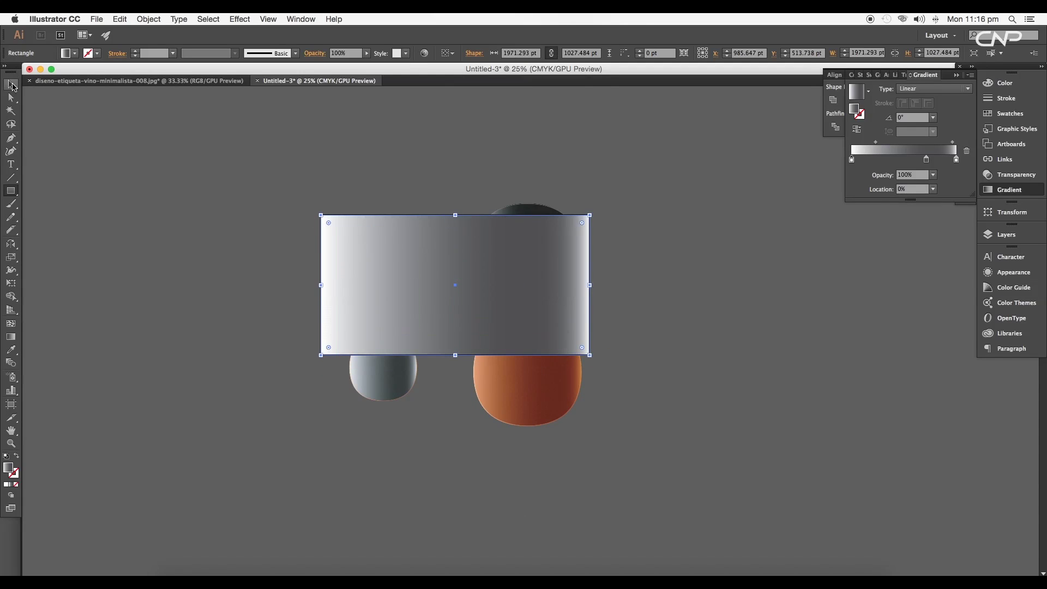
click(11, 85)
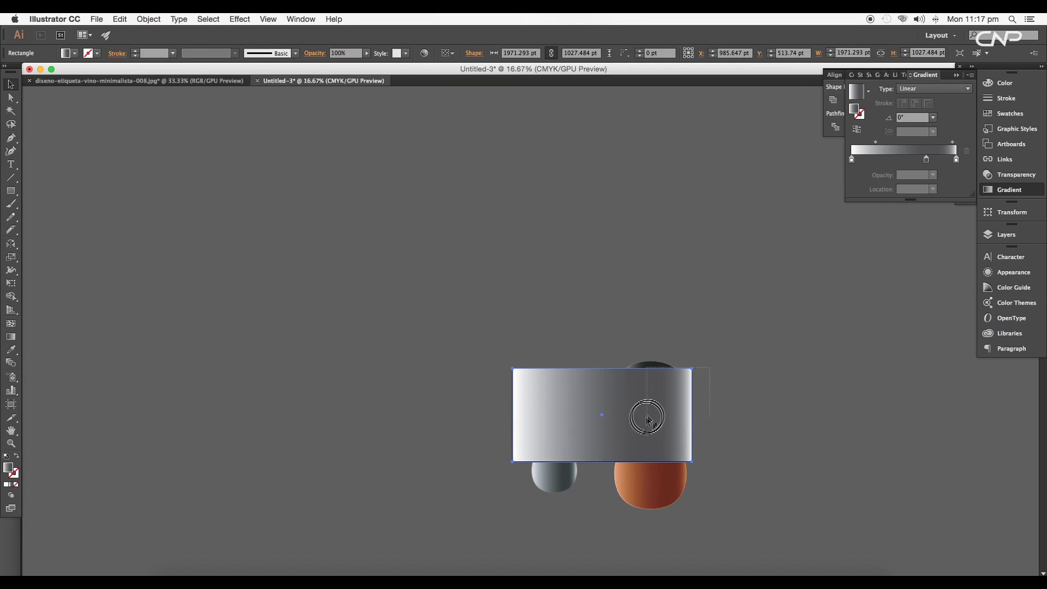
key(super+a)
right_click(646, 420)
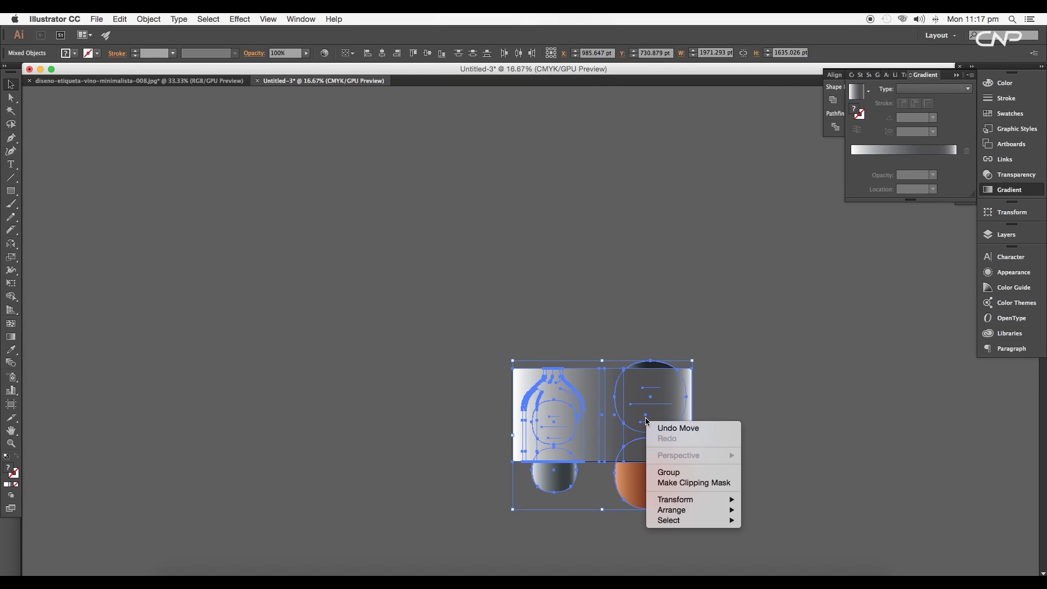
click(670, 483)
click(741, 430)
scroll(734, 431, up, 2)
drag(674, 429, 681, 402)
scroll(681, 373, up, 2)
Place the clipped artwork in a new Photoshop document as a vector smart object and enlarge it to span the canvas.
scroll(843, 416, down, 3)
scroll(706, 401, down, 3)
drag(613, 350, 561, 551)
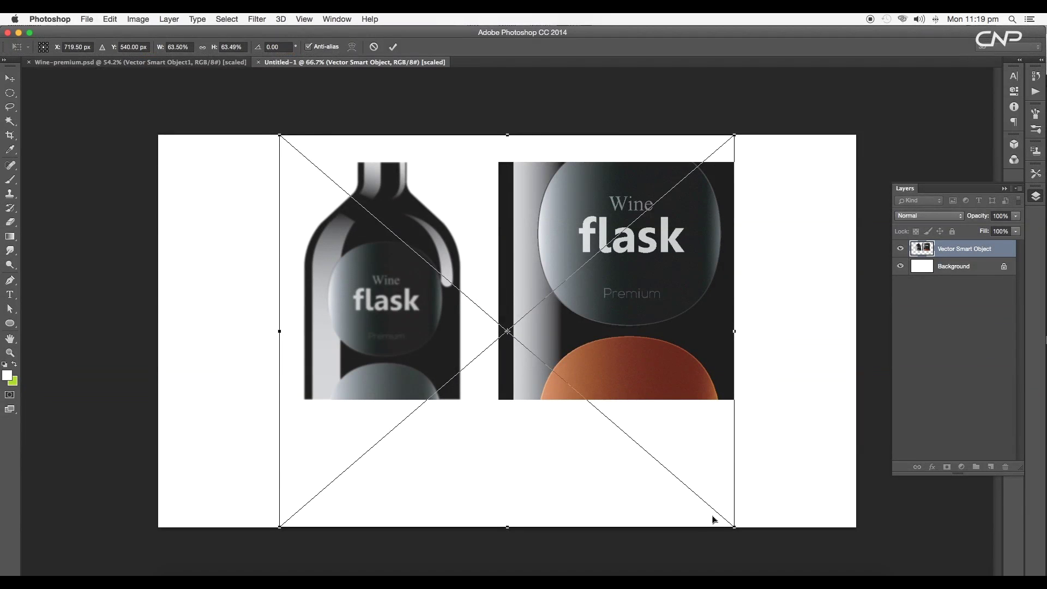
scroll(714, 519, down, 5)
drag(565, 380, 613, 399)
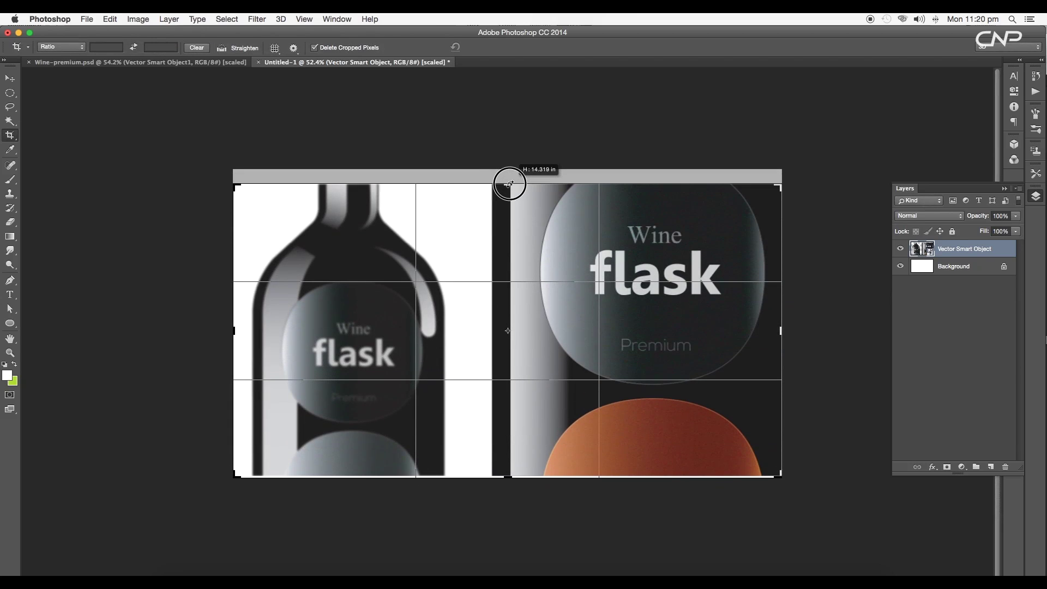
Crop the canvas's upper and lower edges to the artwork to trim off the empty white strips.
drag(509, 184, 510, 184)
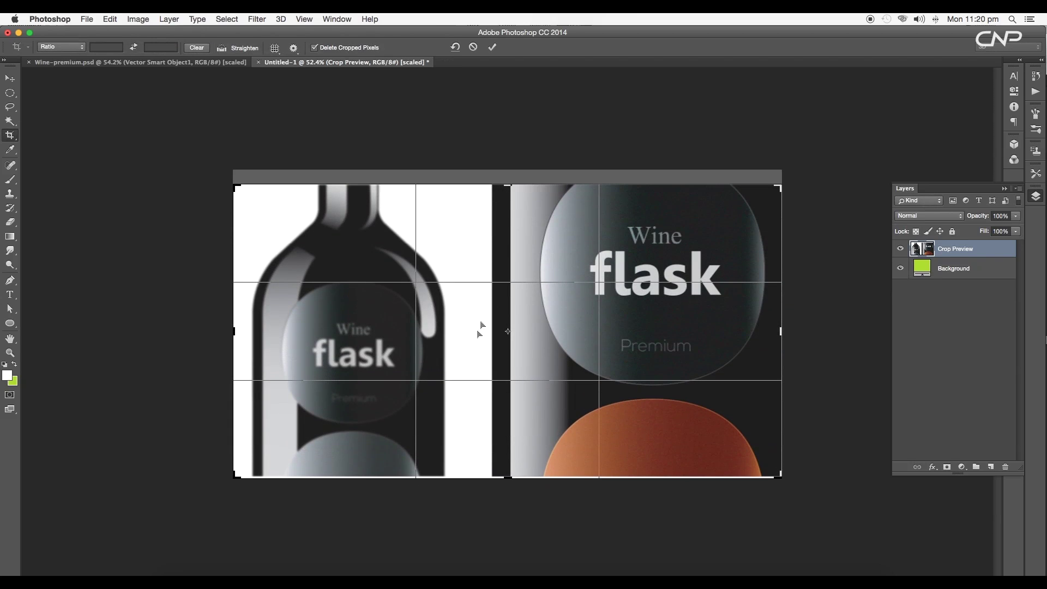
drag(508, 477, 507, 475)
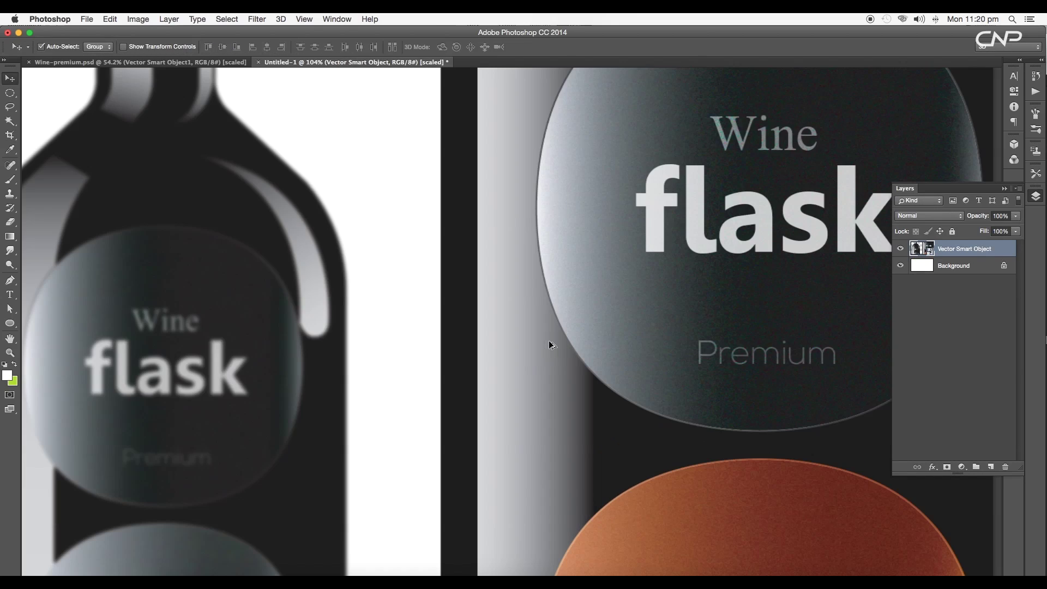
key(super+0)
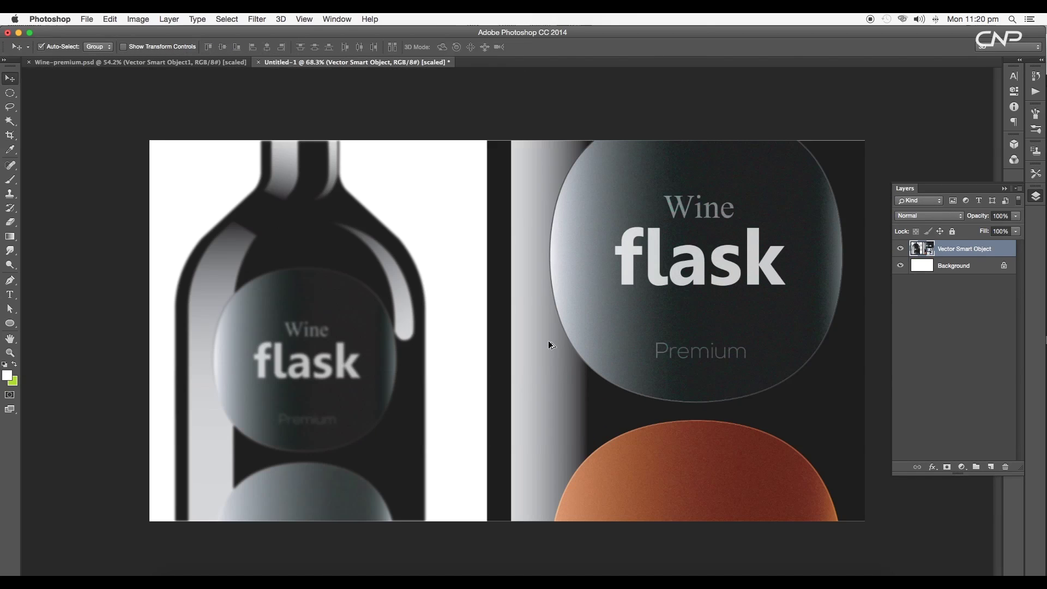
Apply a 6 px Tilt-Shift blur with a vertical focus band over the large labels, leaving the bottle half outside it.
click(257, 19)
mouse_move(301, 151)
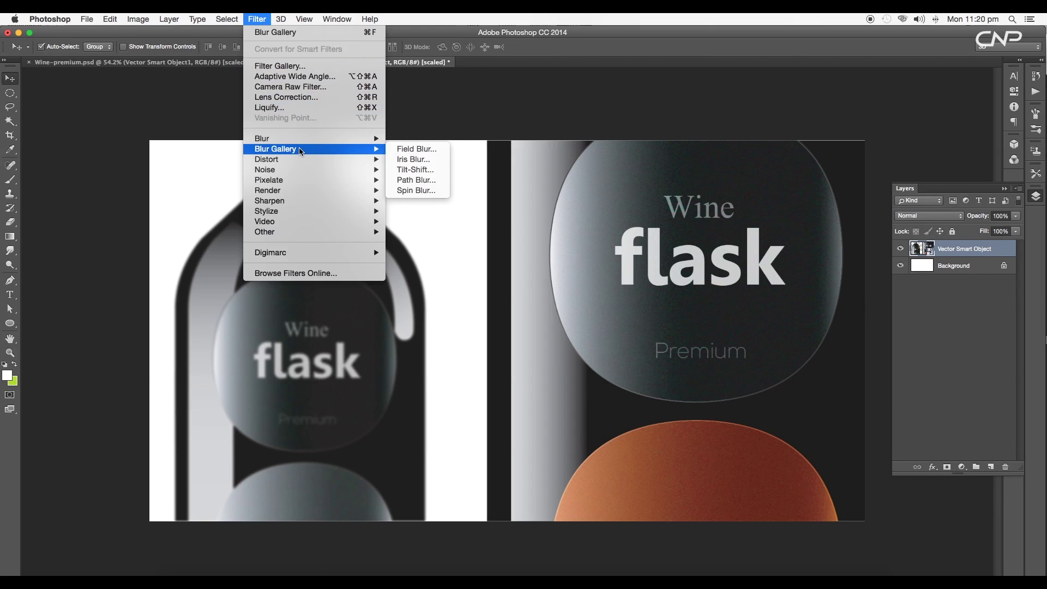
click(429, 171)
drag(477, 289, 838, 333)
drag(427, 330, 441, 331)
drag(485, 339, 488, 329)
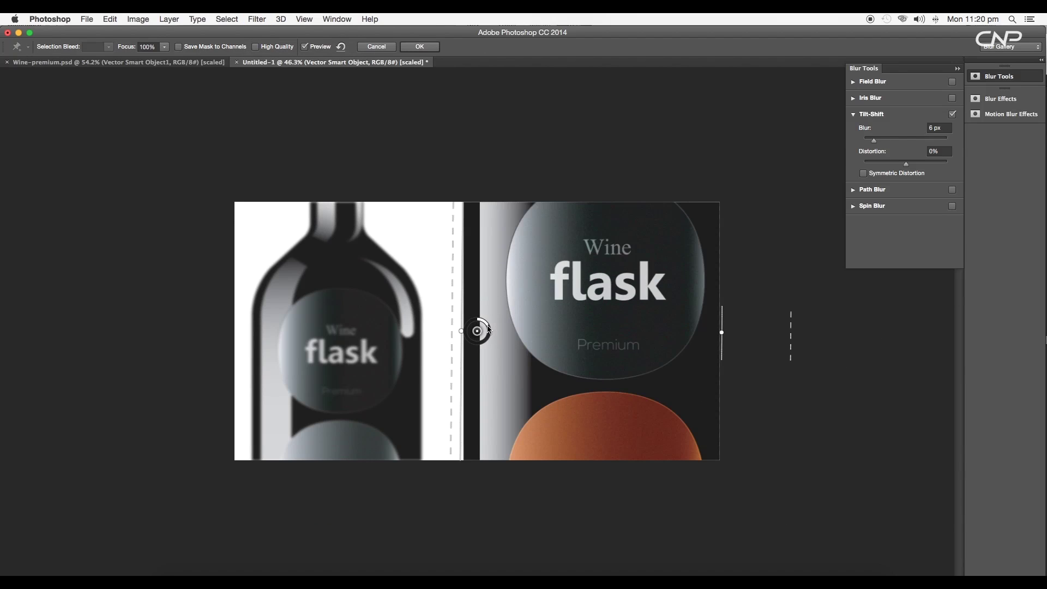
click(420, 47)
Examine the blurred bottle and the large labels at several magnifications.
scroll(570, 301, down, 2)
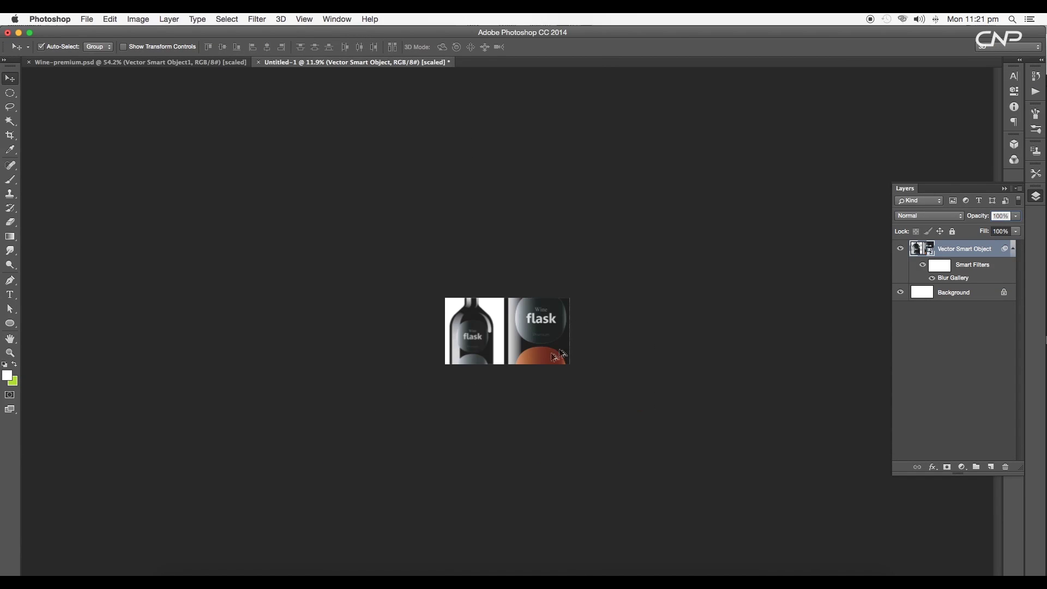
scroll(536, 356, up, 5)
scroll(655, 354, down, 3)
scroll(640, 311, up, 6)
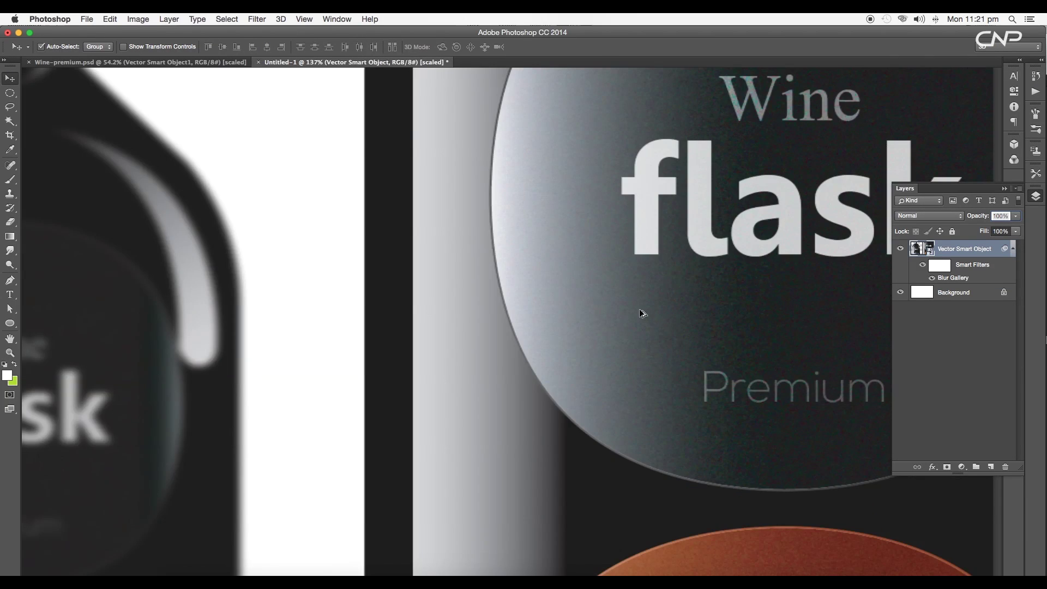
scroll(600, 411, down, 5)
scroll(562, 319, down, 2)
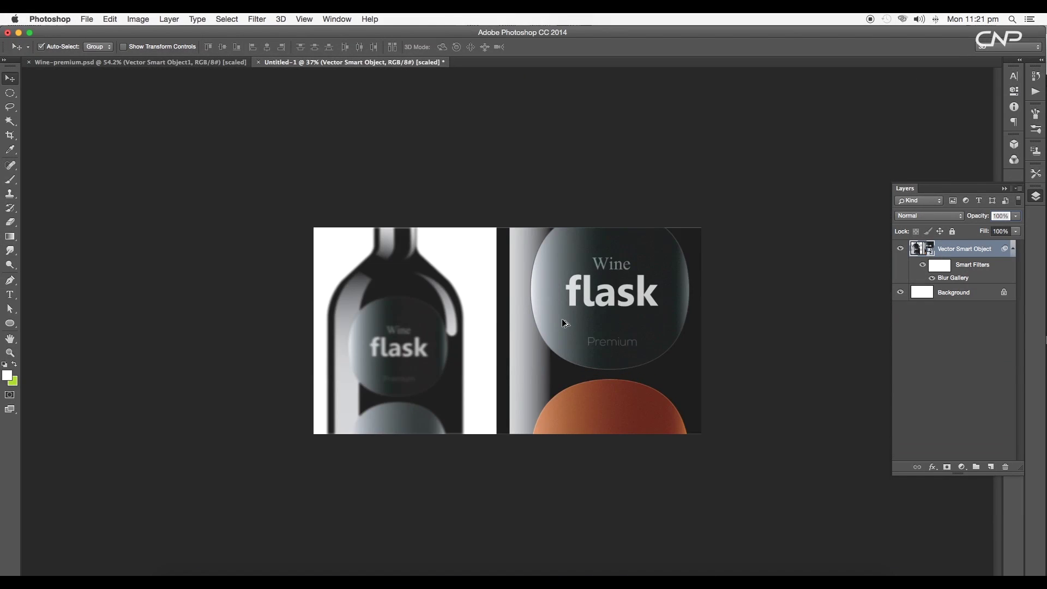
scroll(562, 319, up, 3)
Export the image for the web as an optimized JPEG at maximum quality 100.
click(87, 19)
click(125, 153)
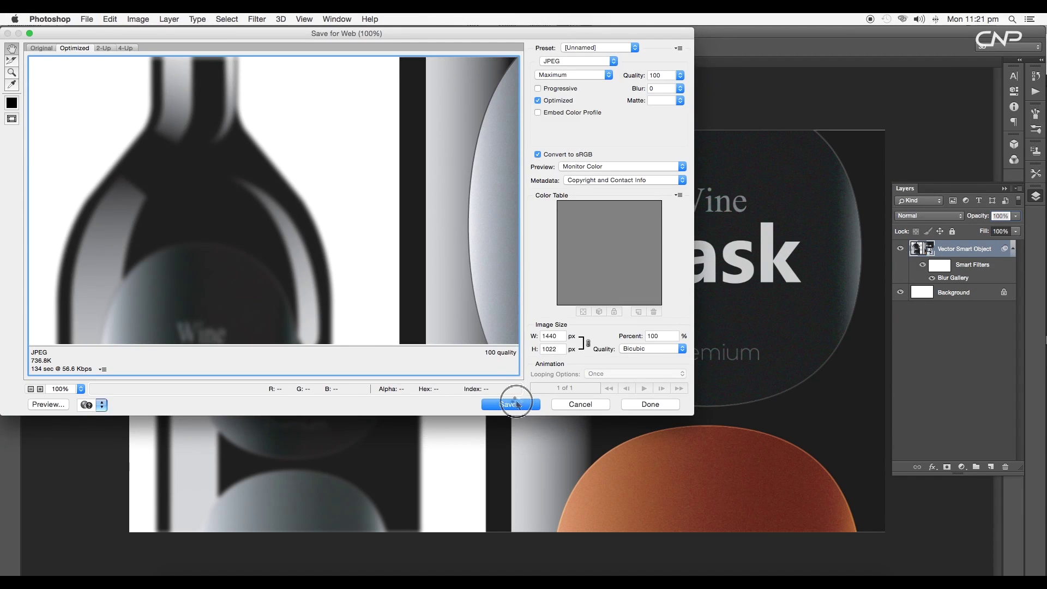
click(513, 404)
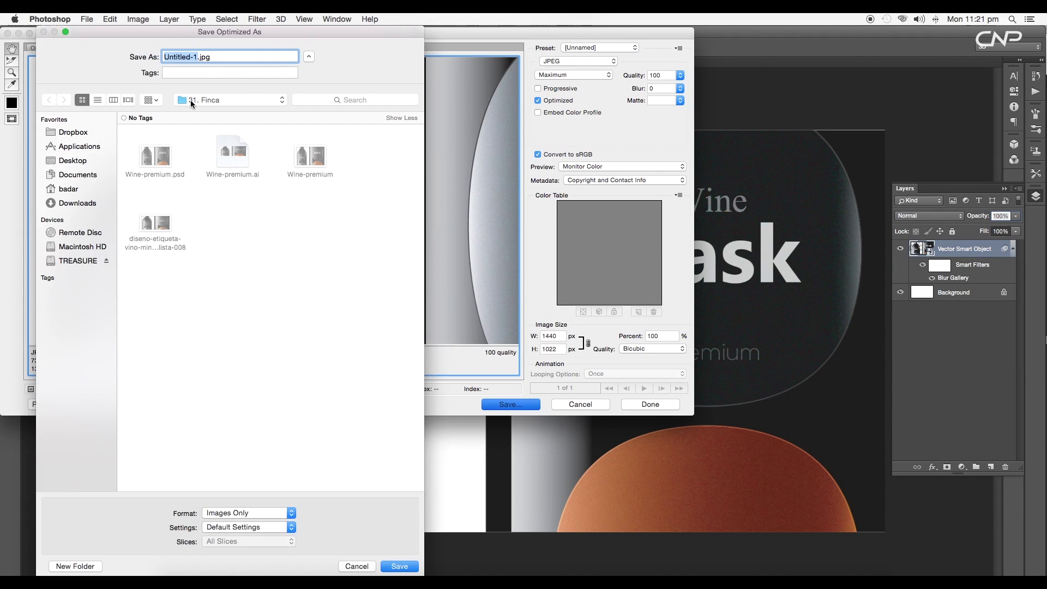